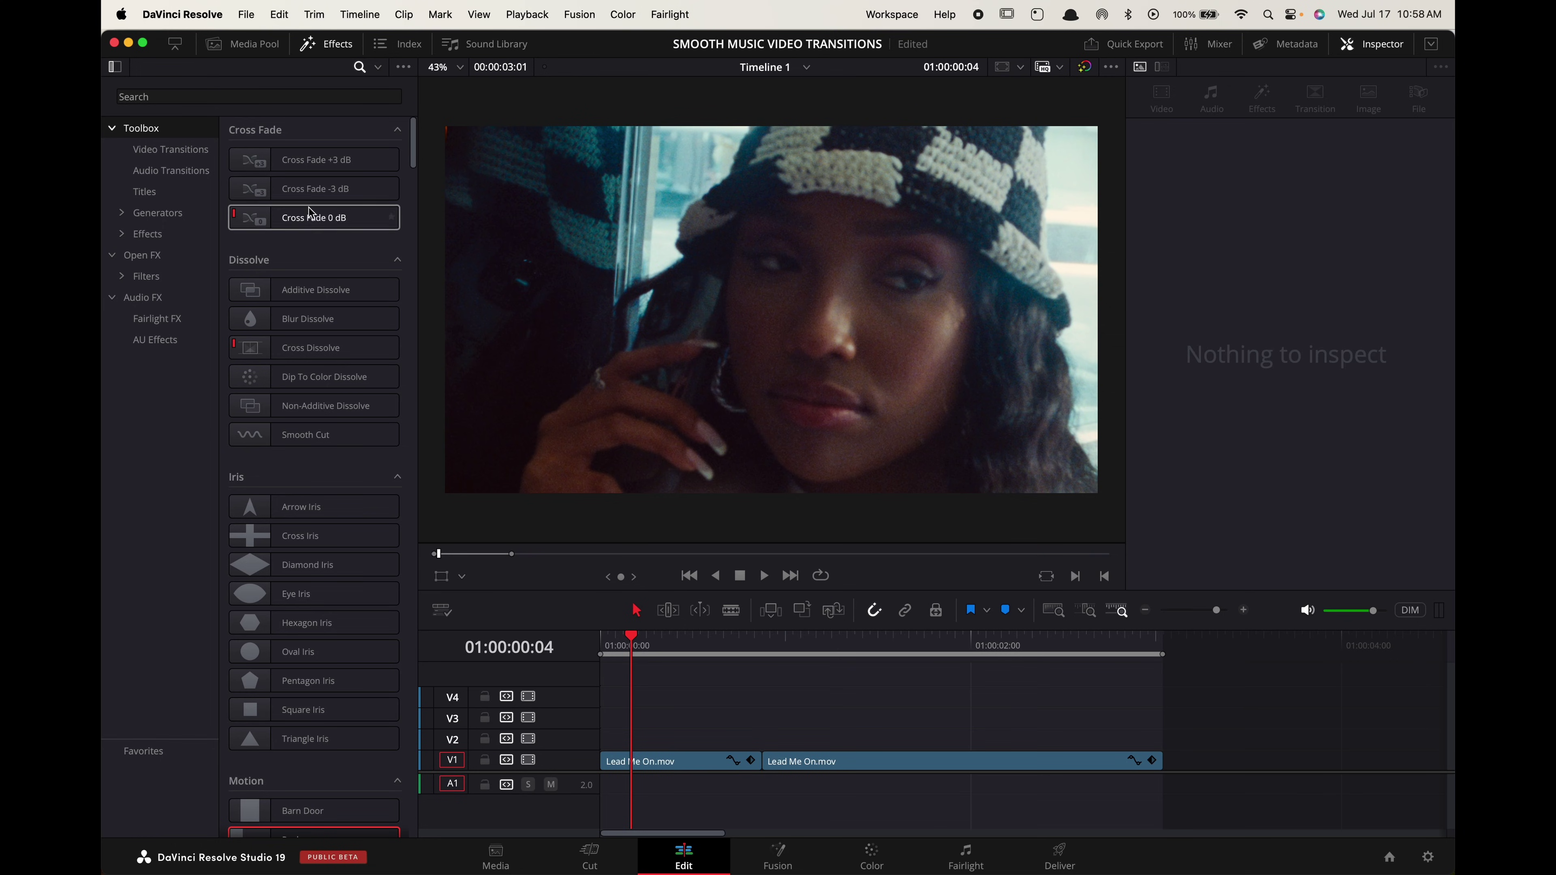
Search Effects for 'push' and drop the Push transition on the cut between the Lead Me On clips
click(268, 93)
text(push)
drag(291, 159, 757, 759)
key(space)
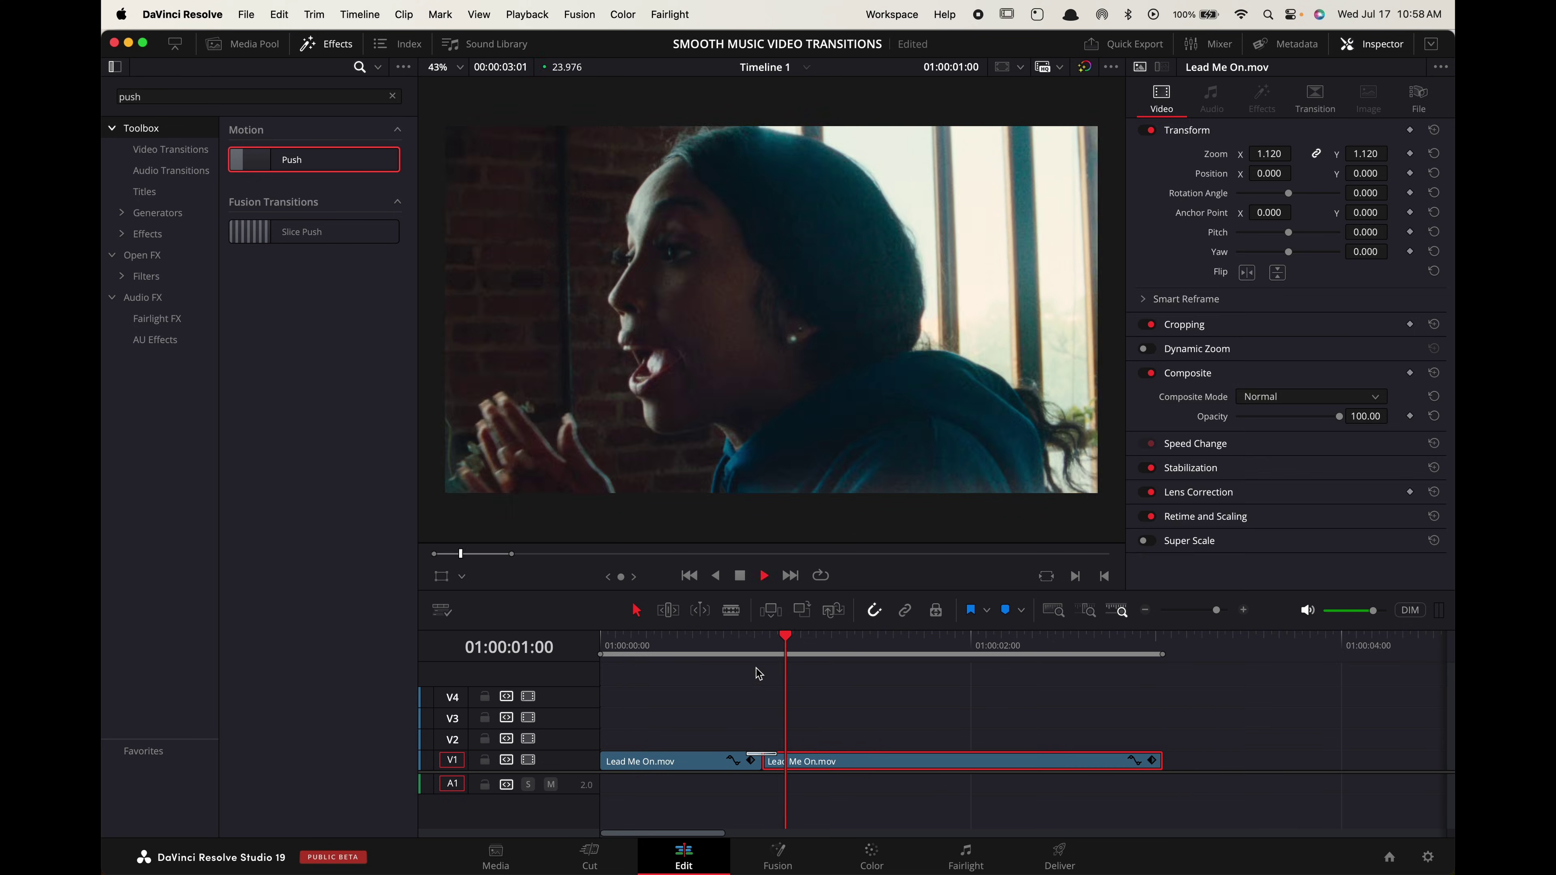
Set the Push transition's preset to Push Right with Motion Blur at 1.0
click(749, 752)
click(742, 637)
click(704, 637)
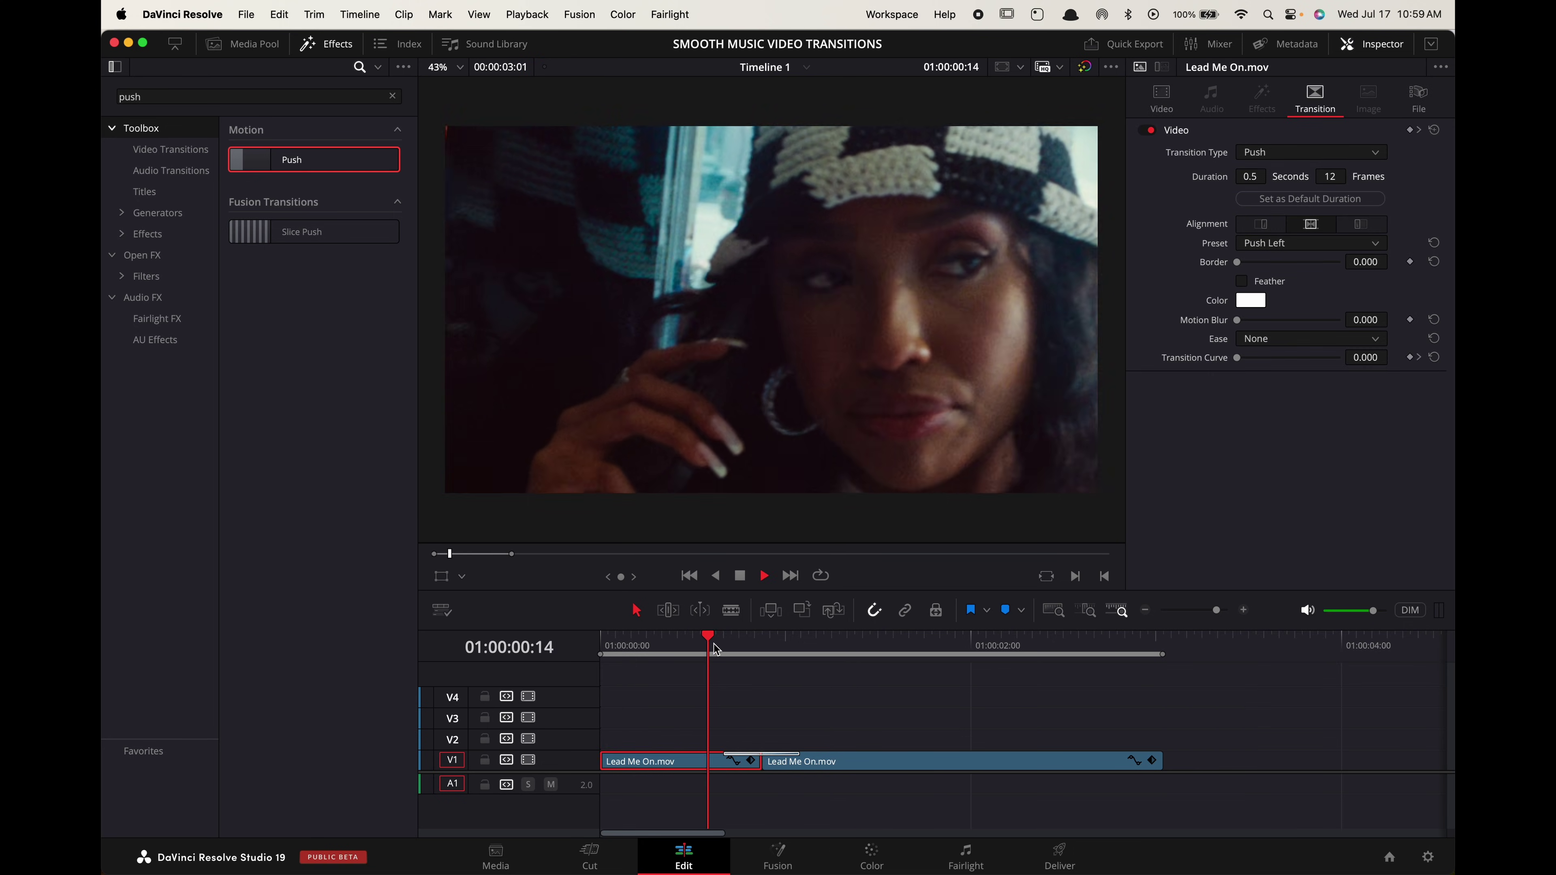
key(space)
key(space)
click(762, 644)
click(752, 759)
click(1273, 245)
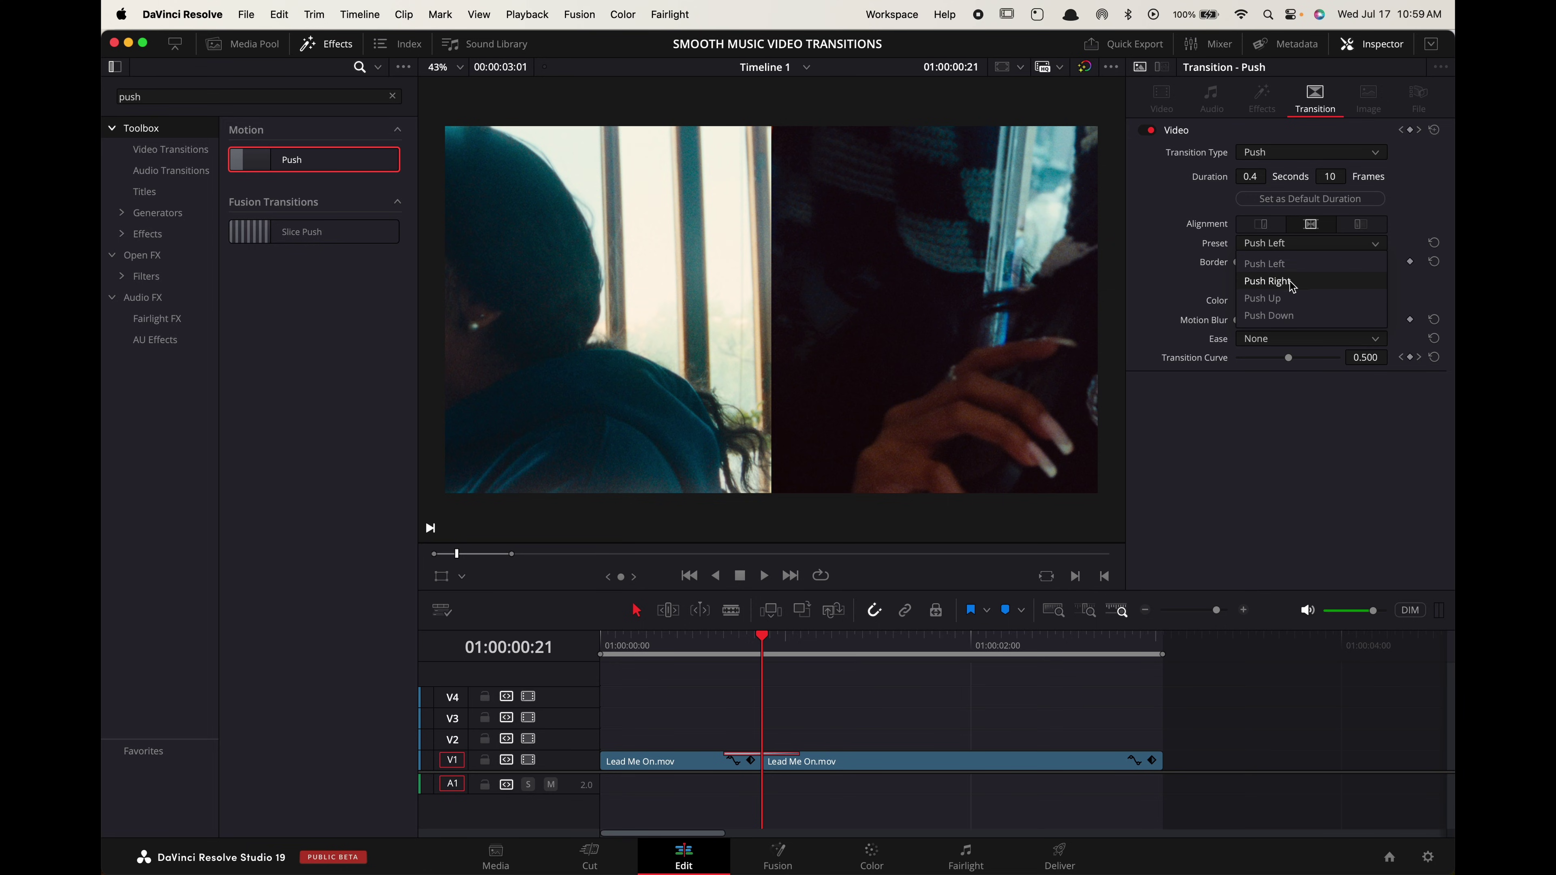
click(1307, 285)
drag(1237, 320, 1346, 318)
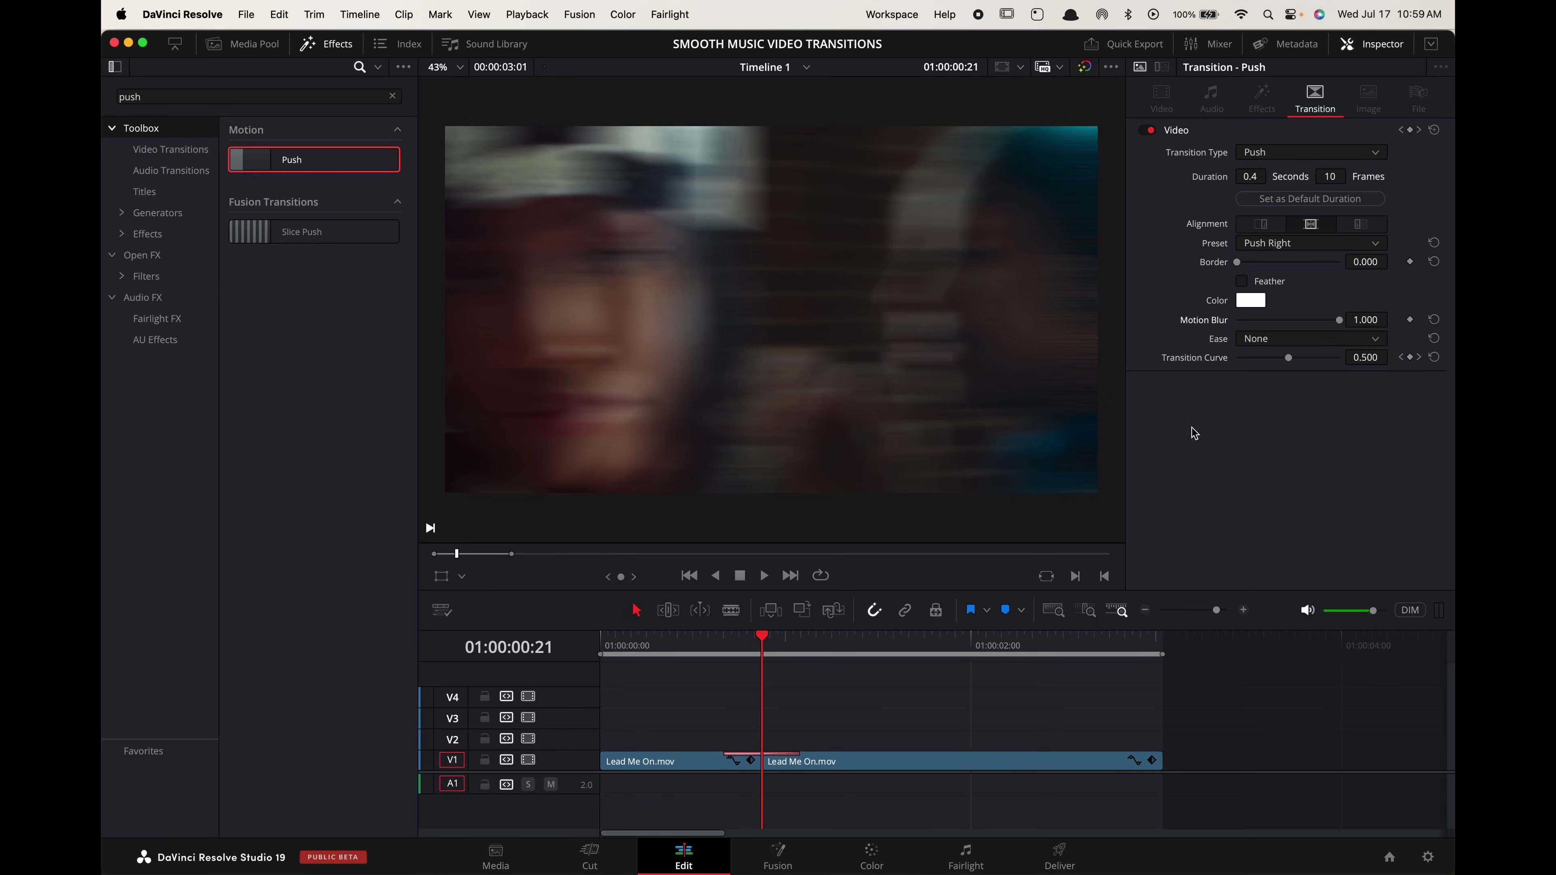
key(/)
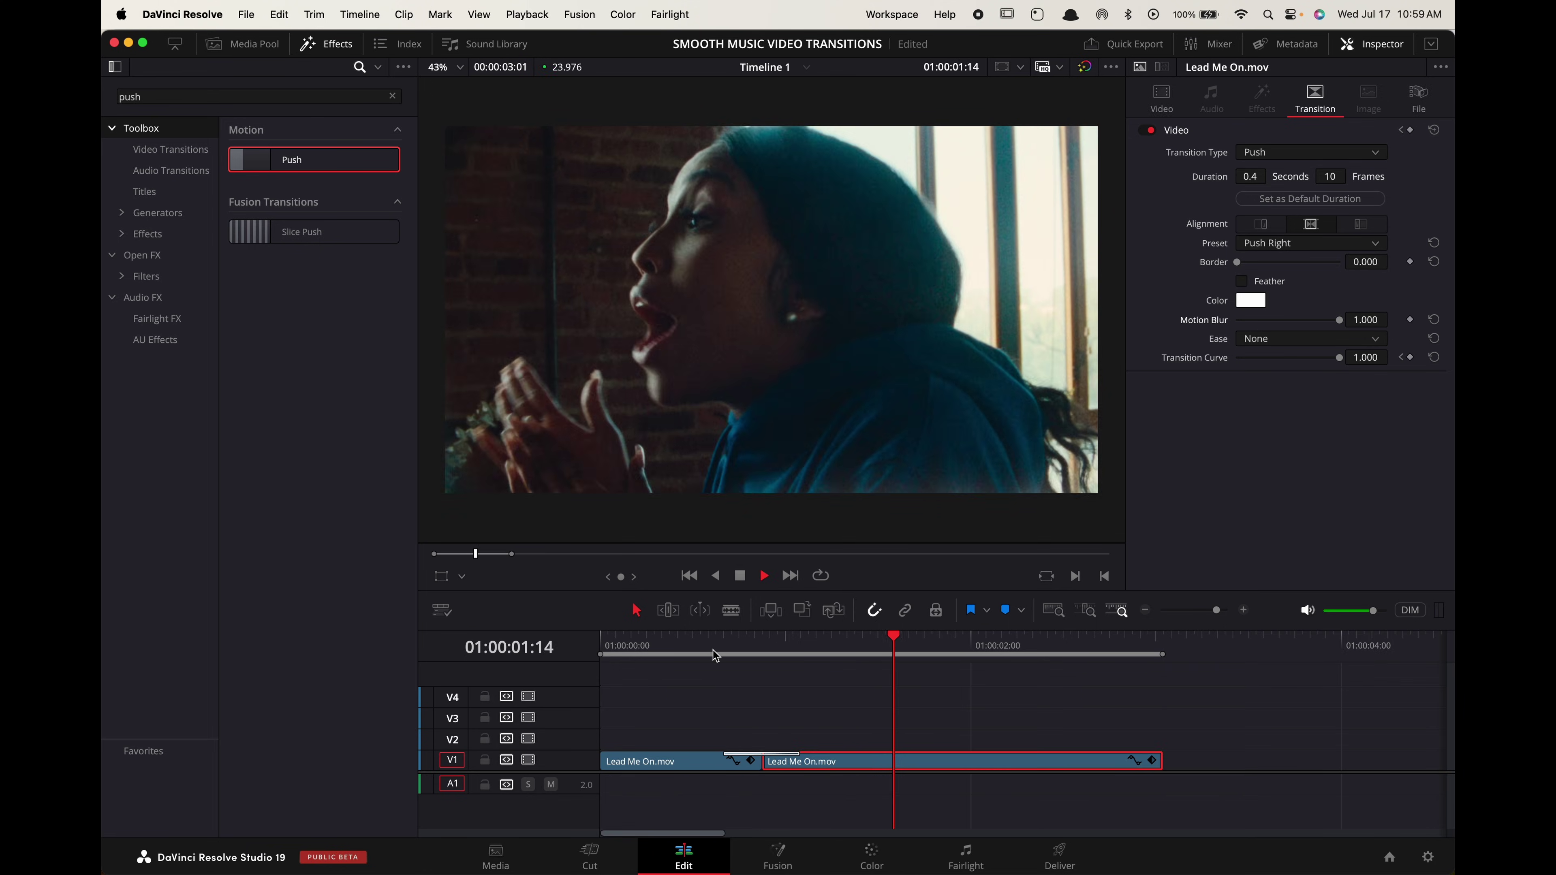
Give the push In & Out easing and lengthen it to 12 frames
click(1278, 340)
click(1283, 411)
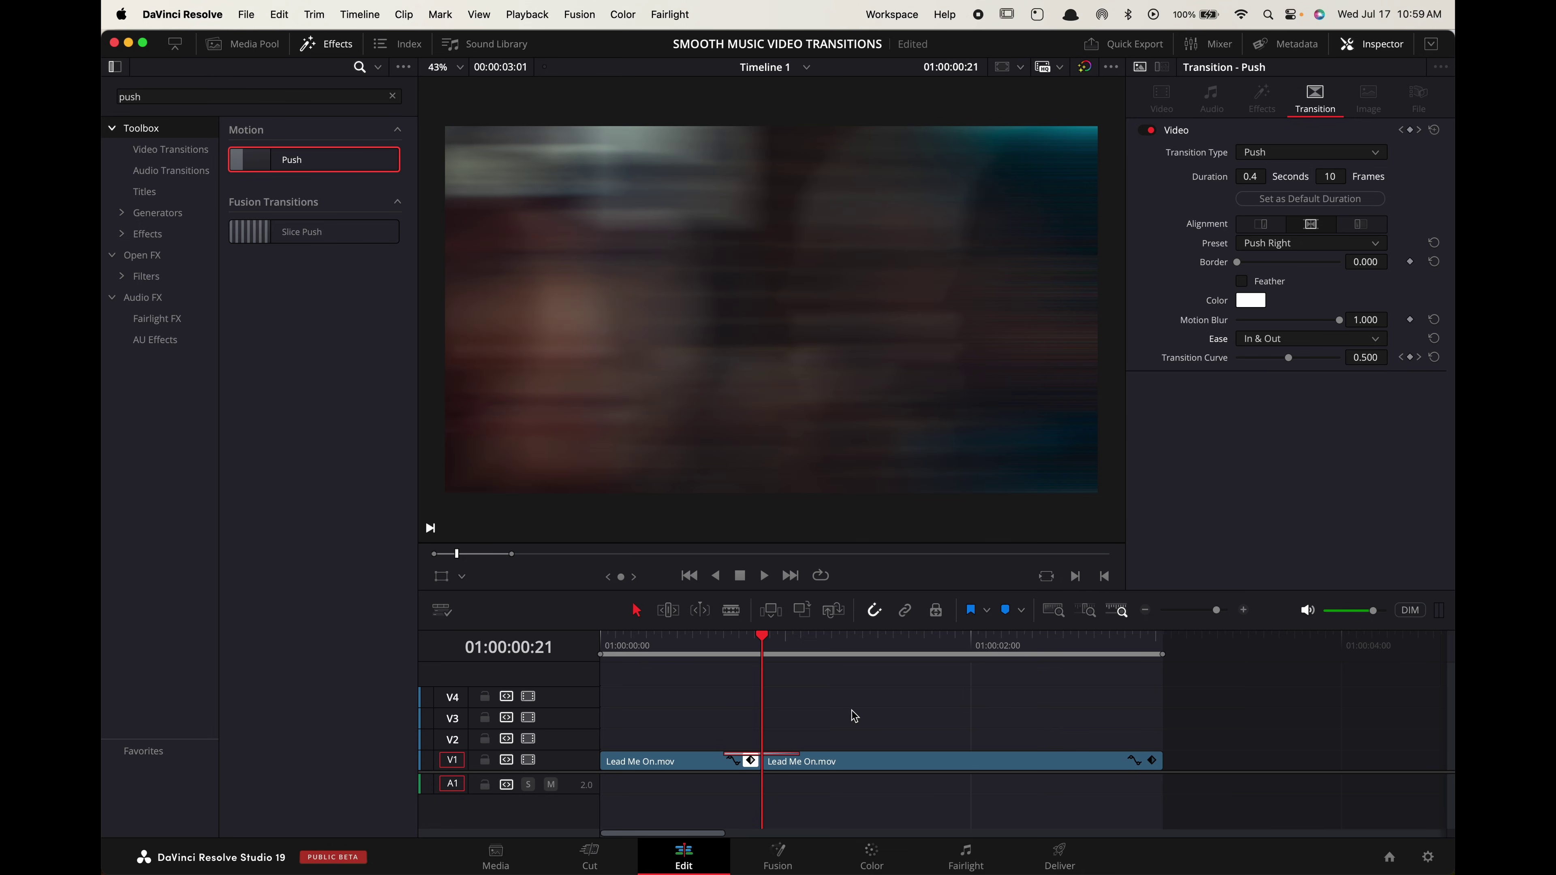
drag(729, 765, 721, 765)
click(678, 649)
key(/)
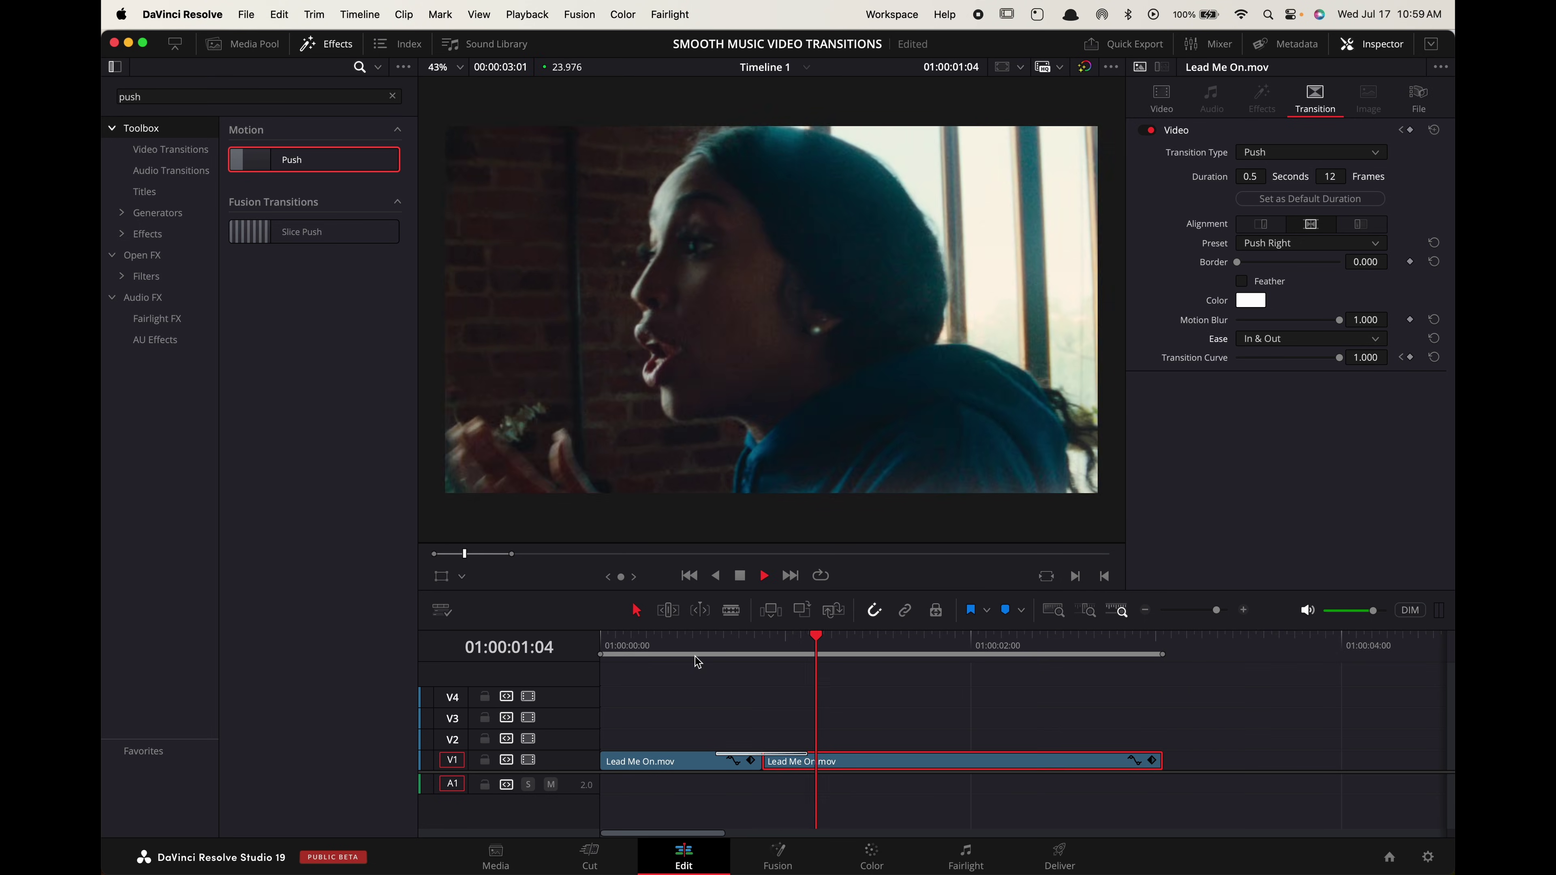
key(space)
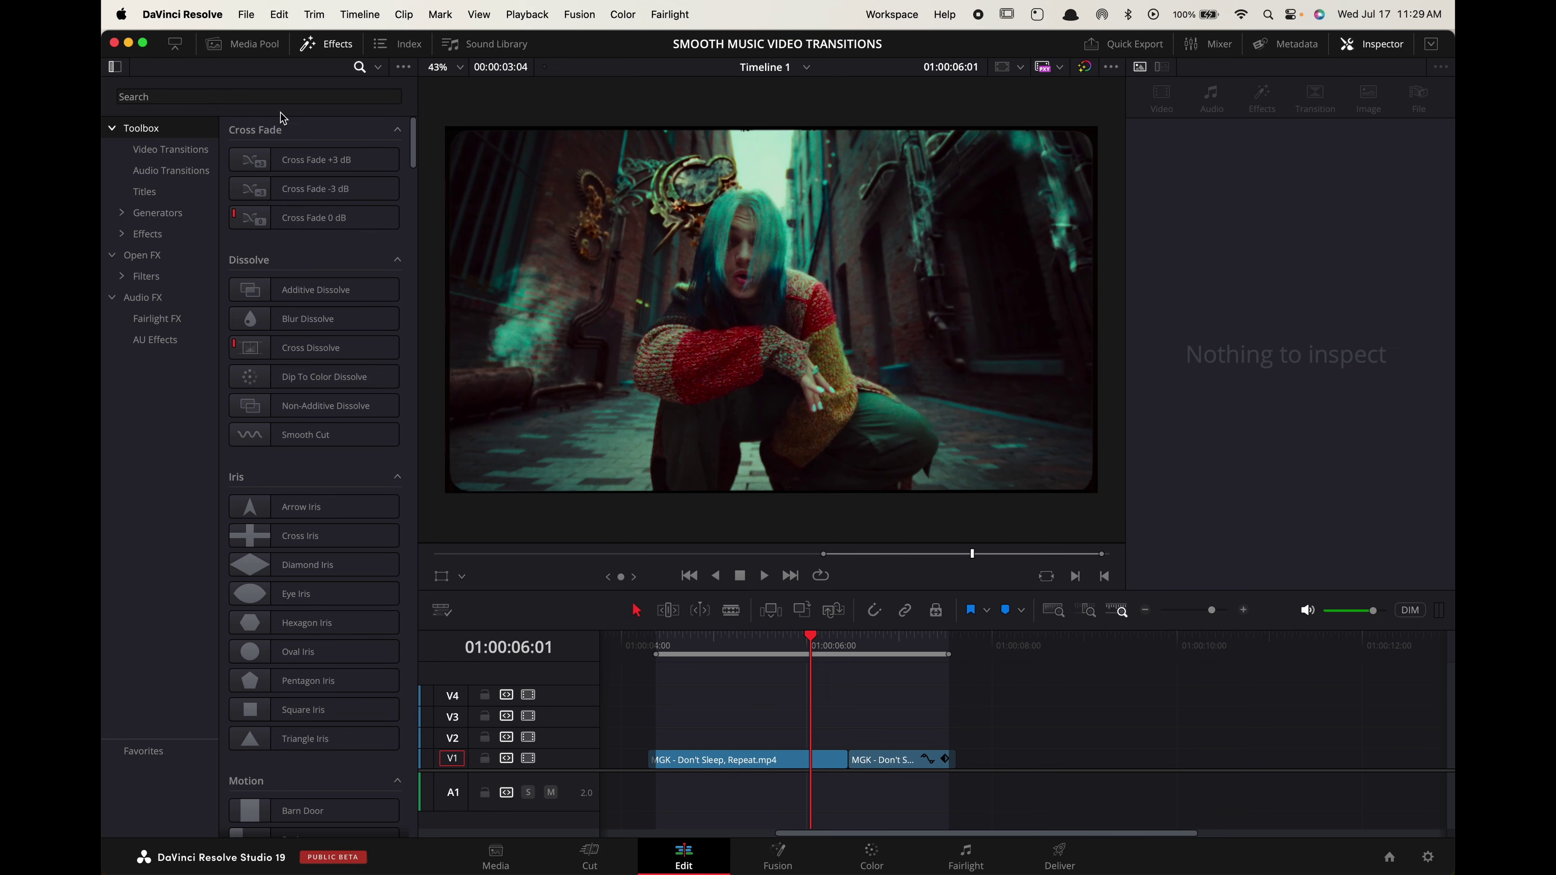
Search Effects for 'adjus', drop an Adjustment Clip on V2, and center it over the MGK cut
click(269, 96)
text(adjus)
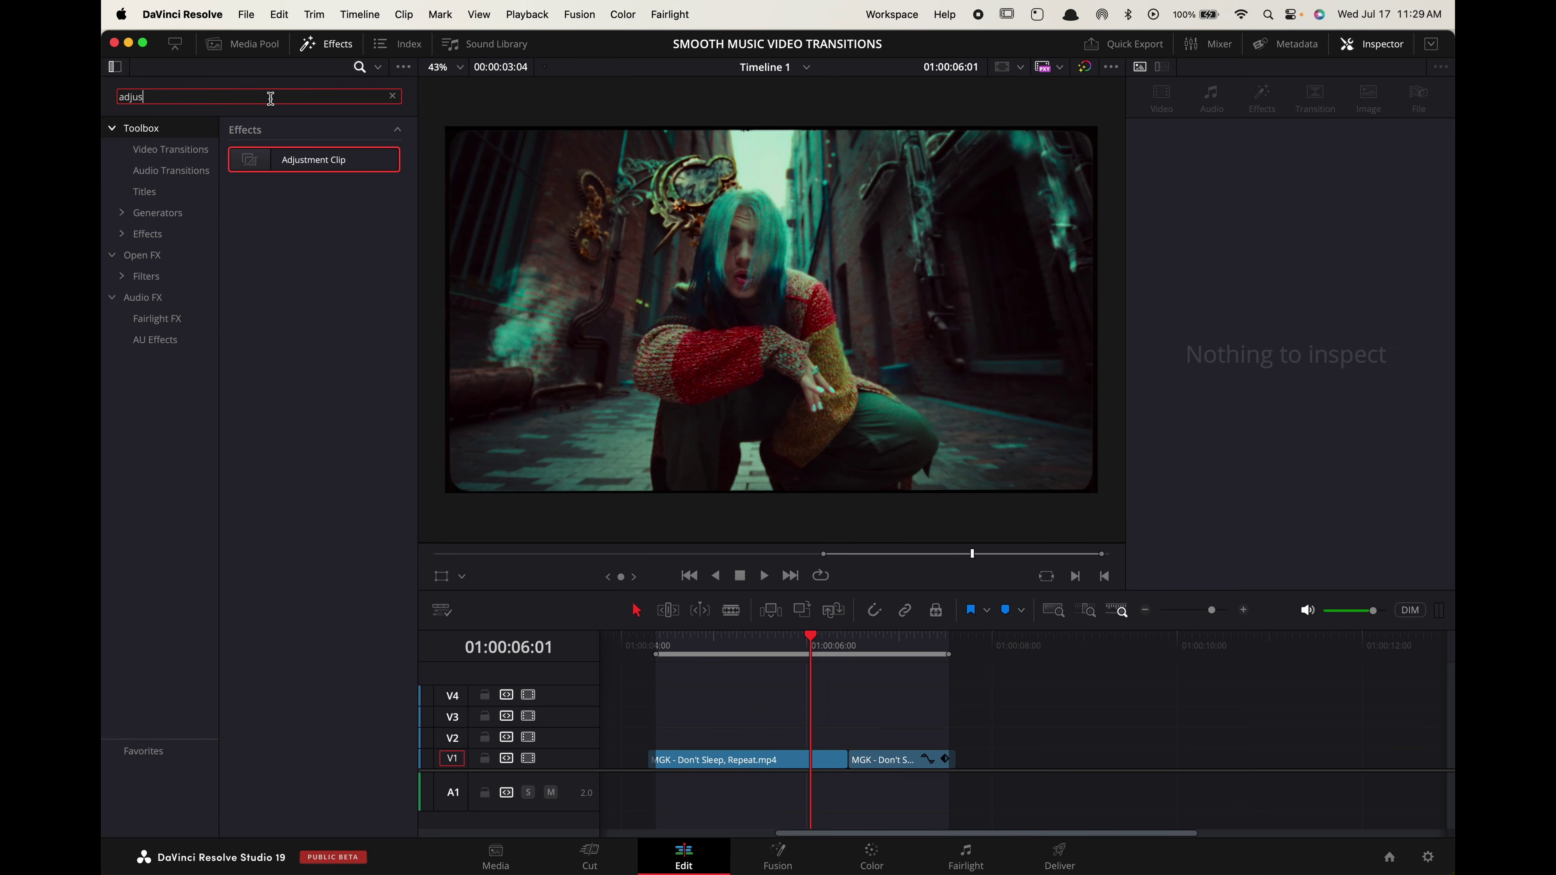
drag(306, 159, 827, 746)
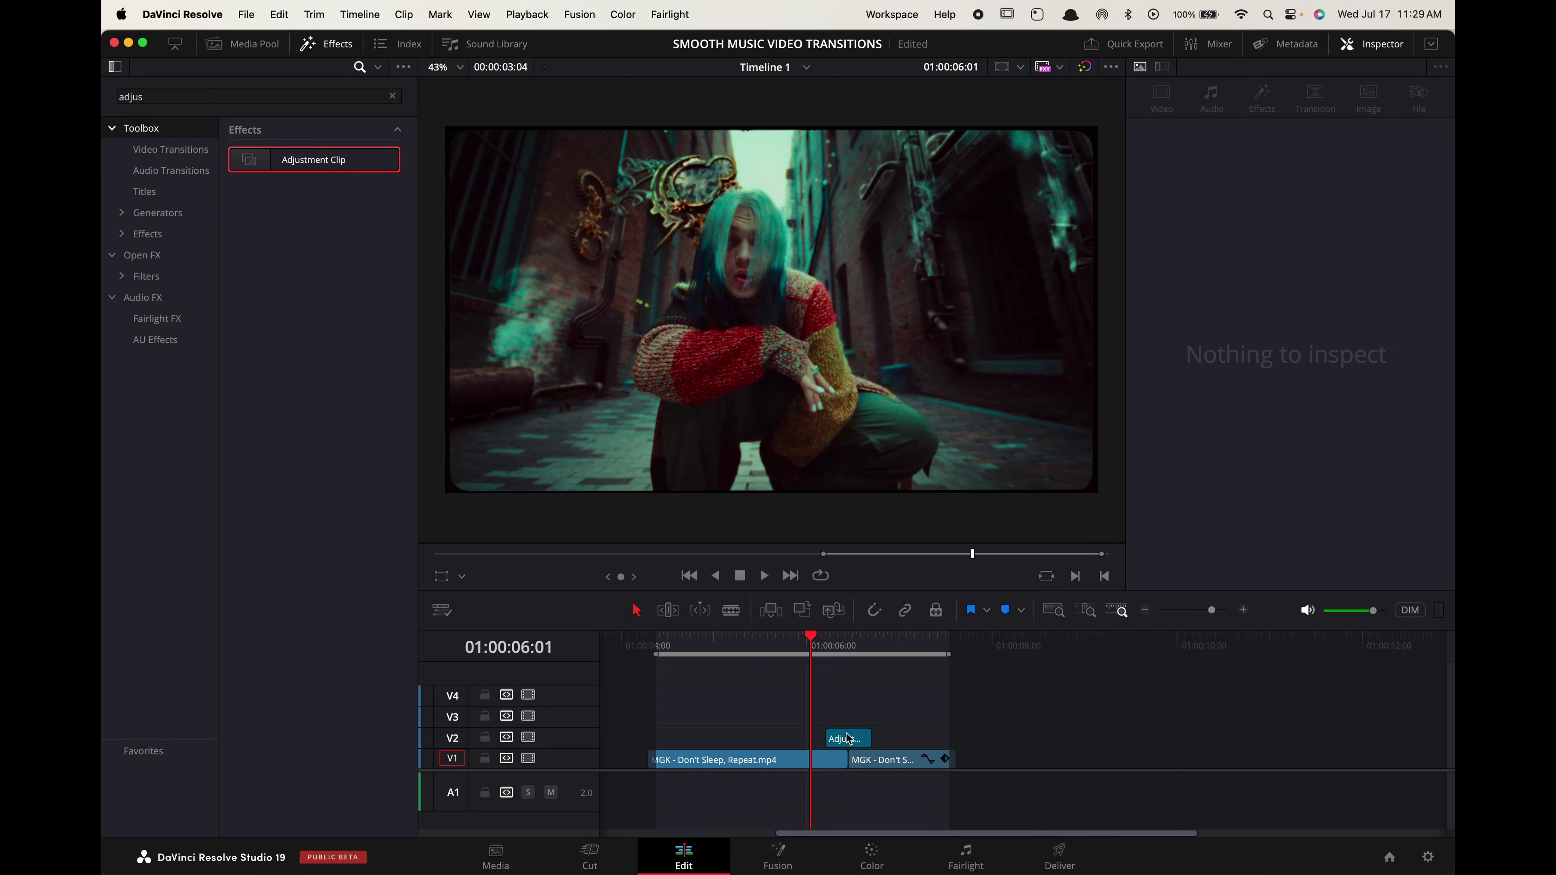
click(848, 654)
drag(850, 739, 865, 740)
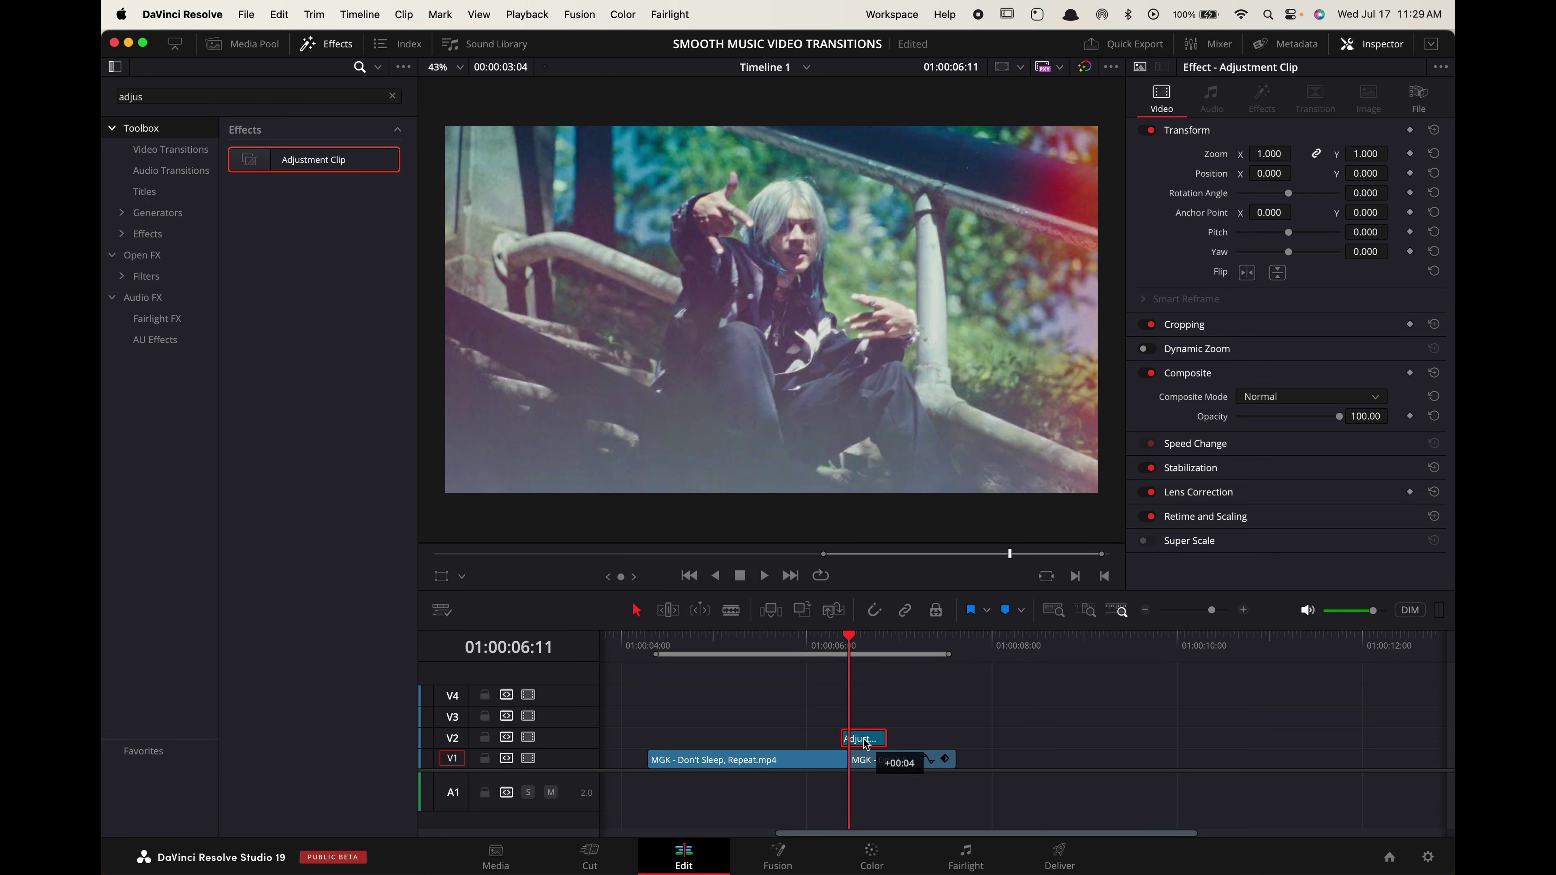
In Fusion, add a Transform node after MediaIn1 on the adjustment clip
click(777, 855)
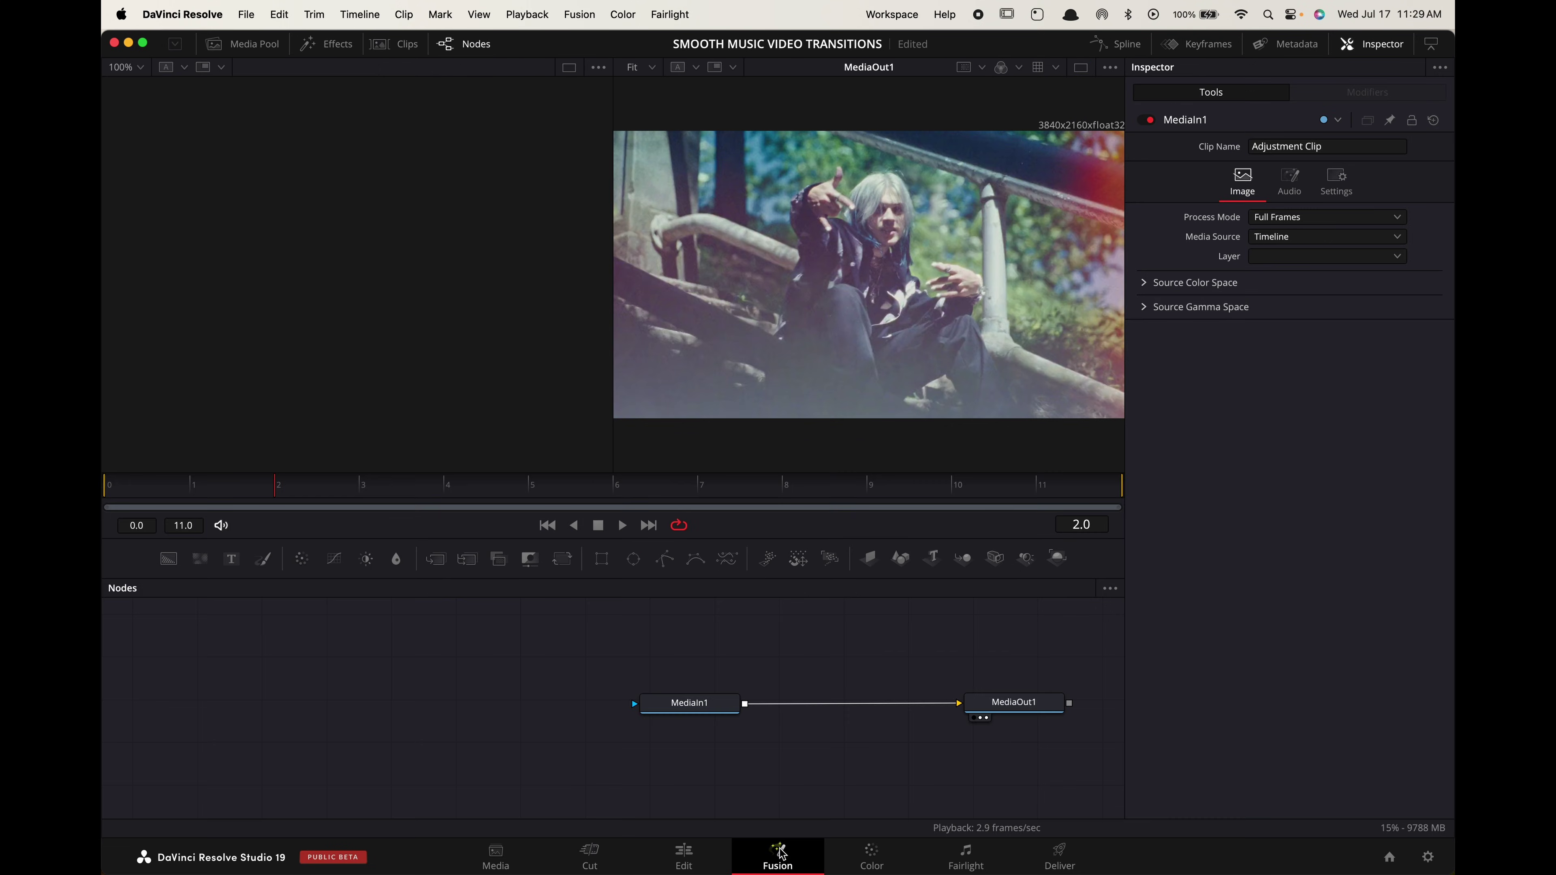
click(699, 705)
key(shift+space)
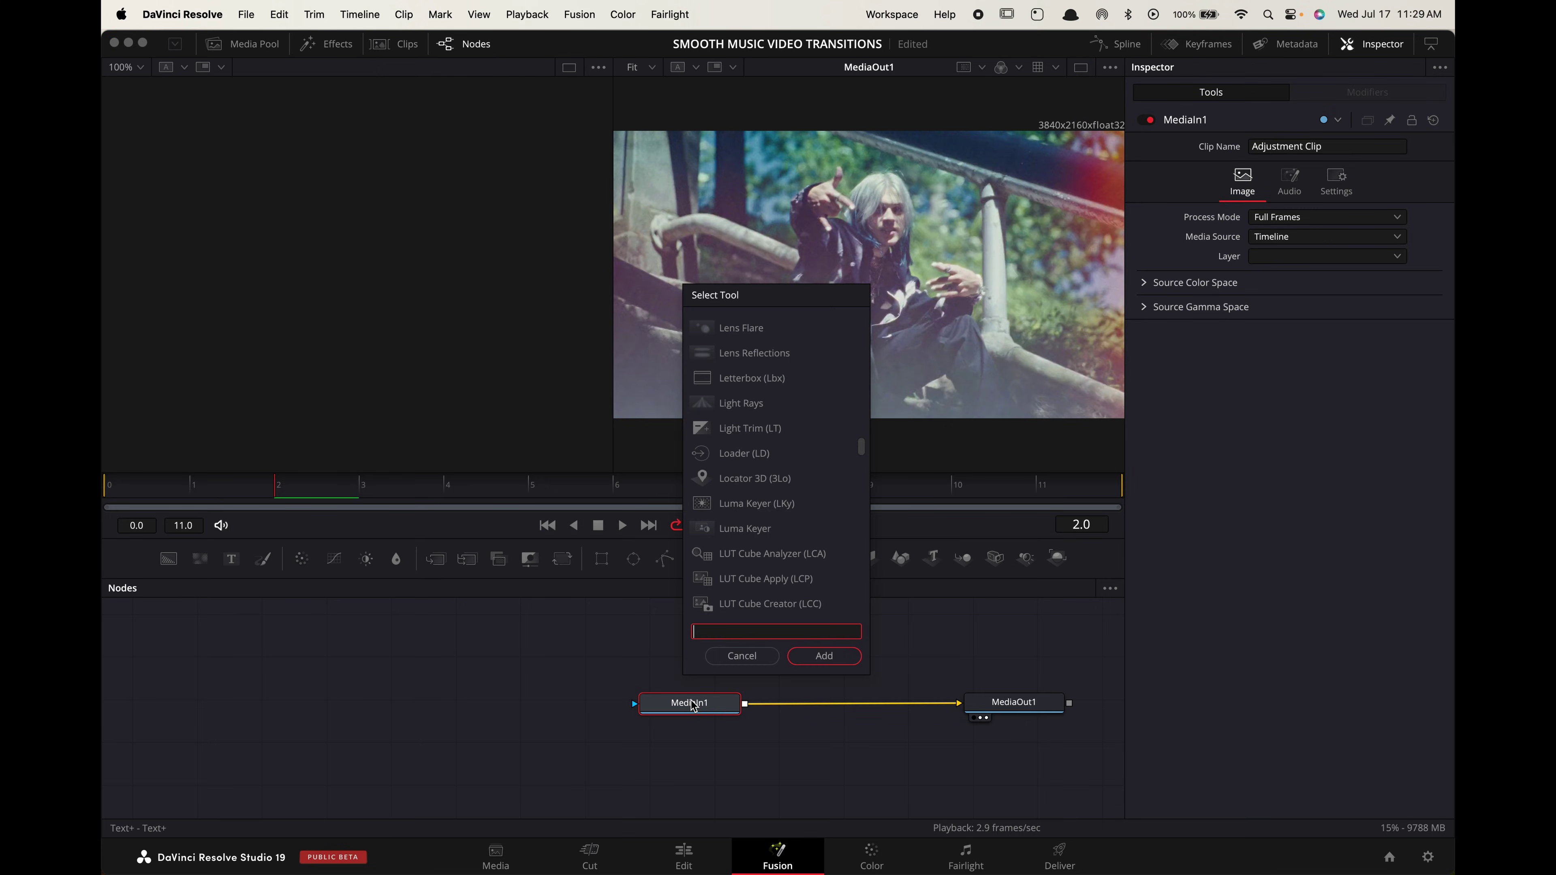
text(transform)
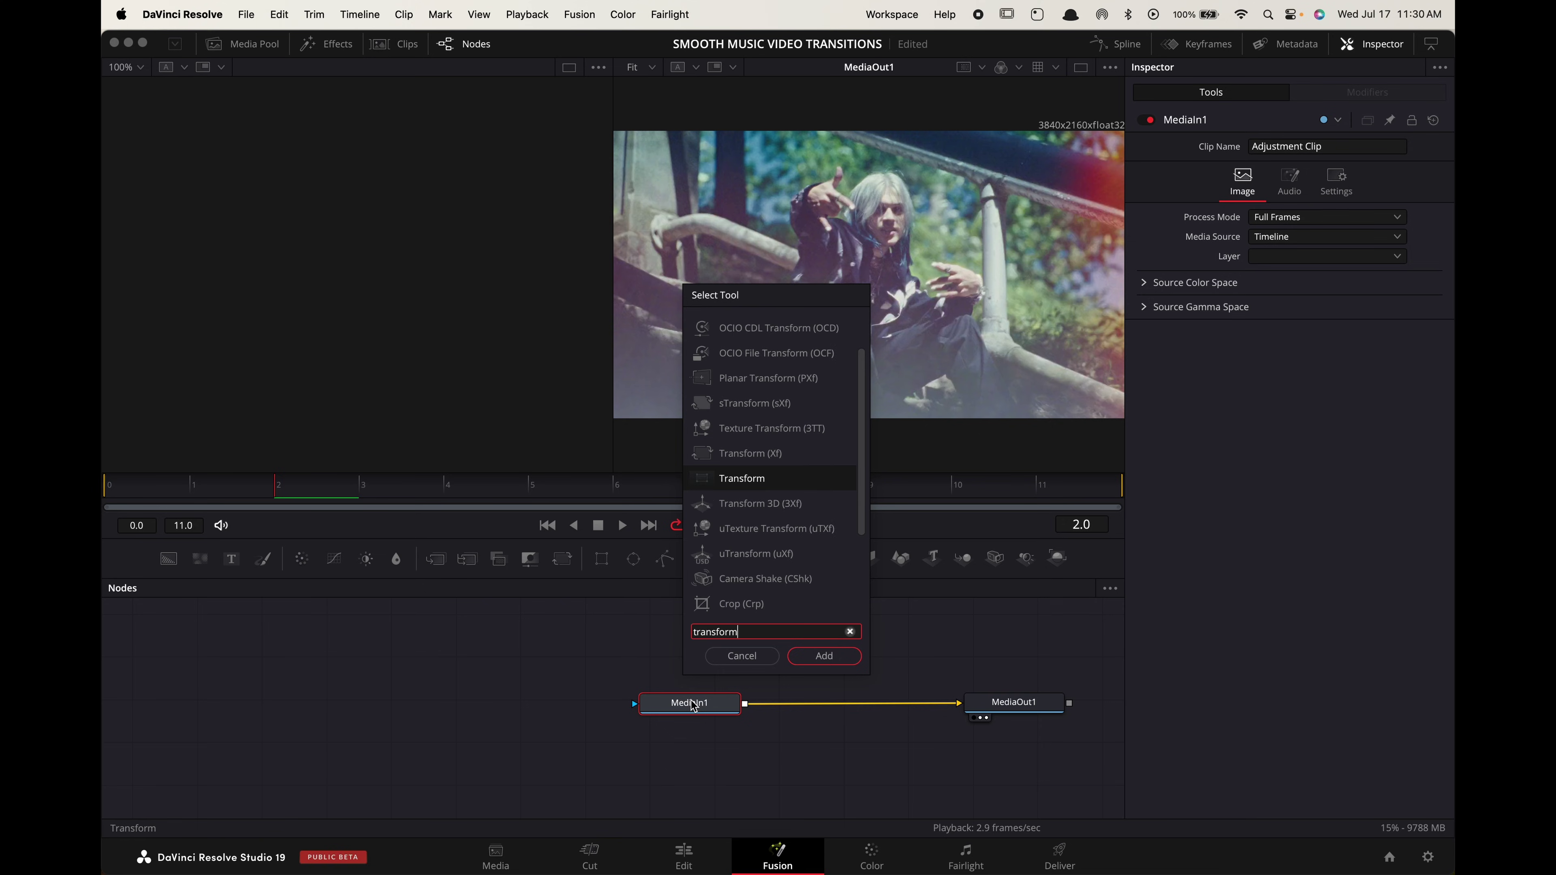
key(Return)
Keyframe Transform Rotate at 360 on frame 0 and 0 on frame 11
drag(531, 490, 157, 494)
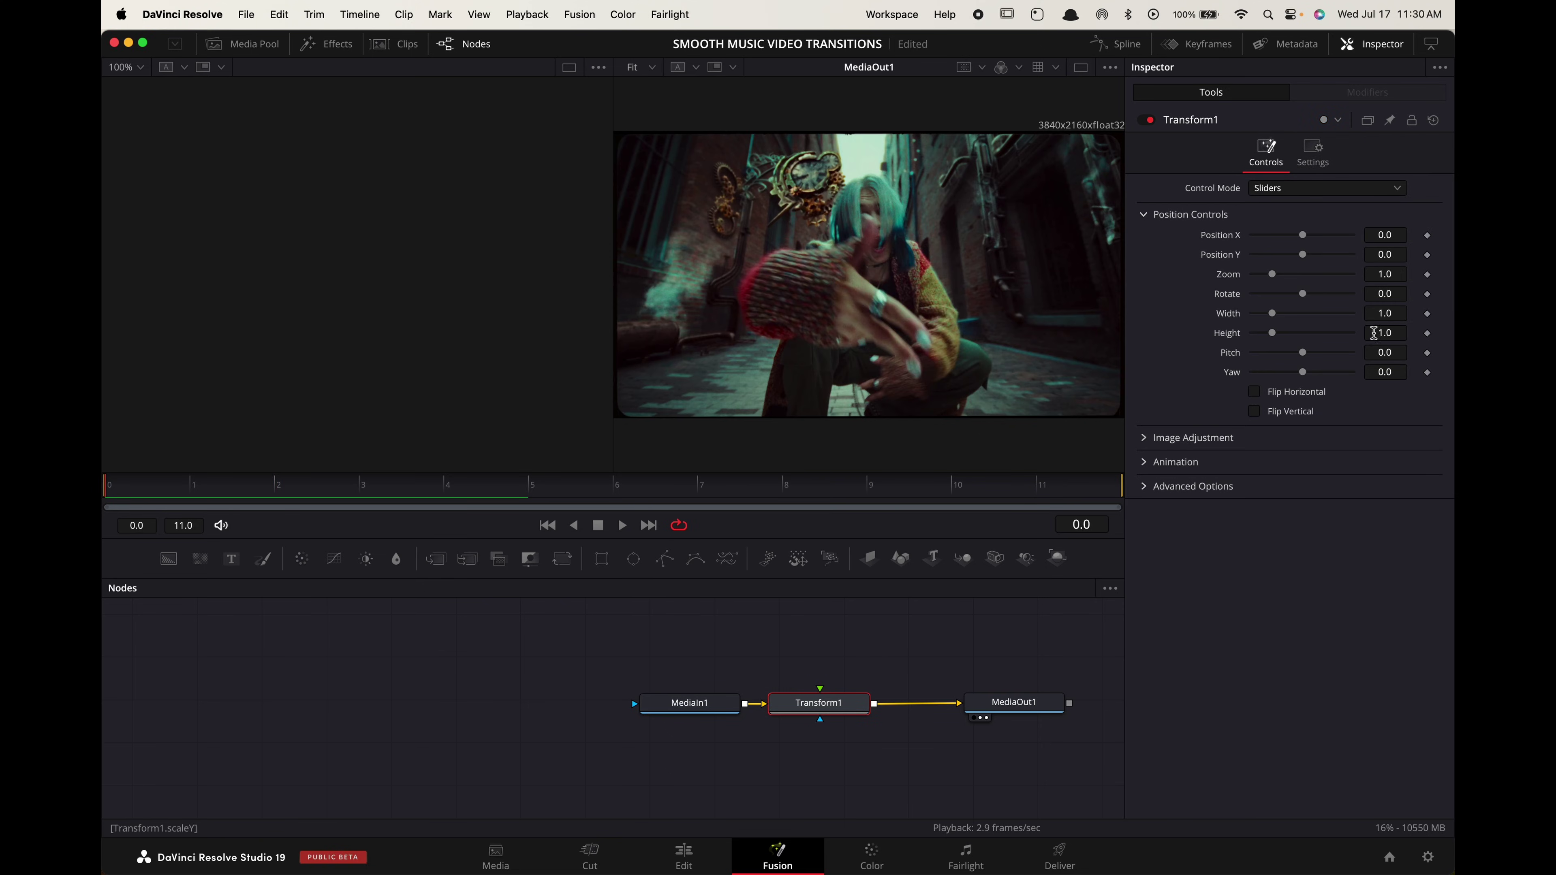
click(1428, 294)
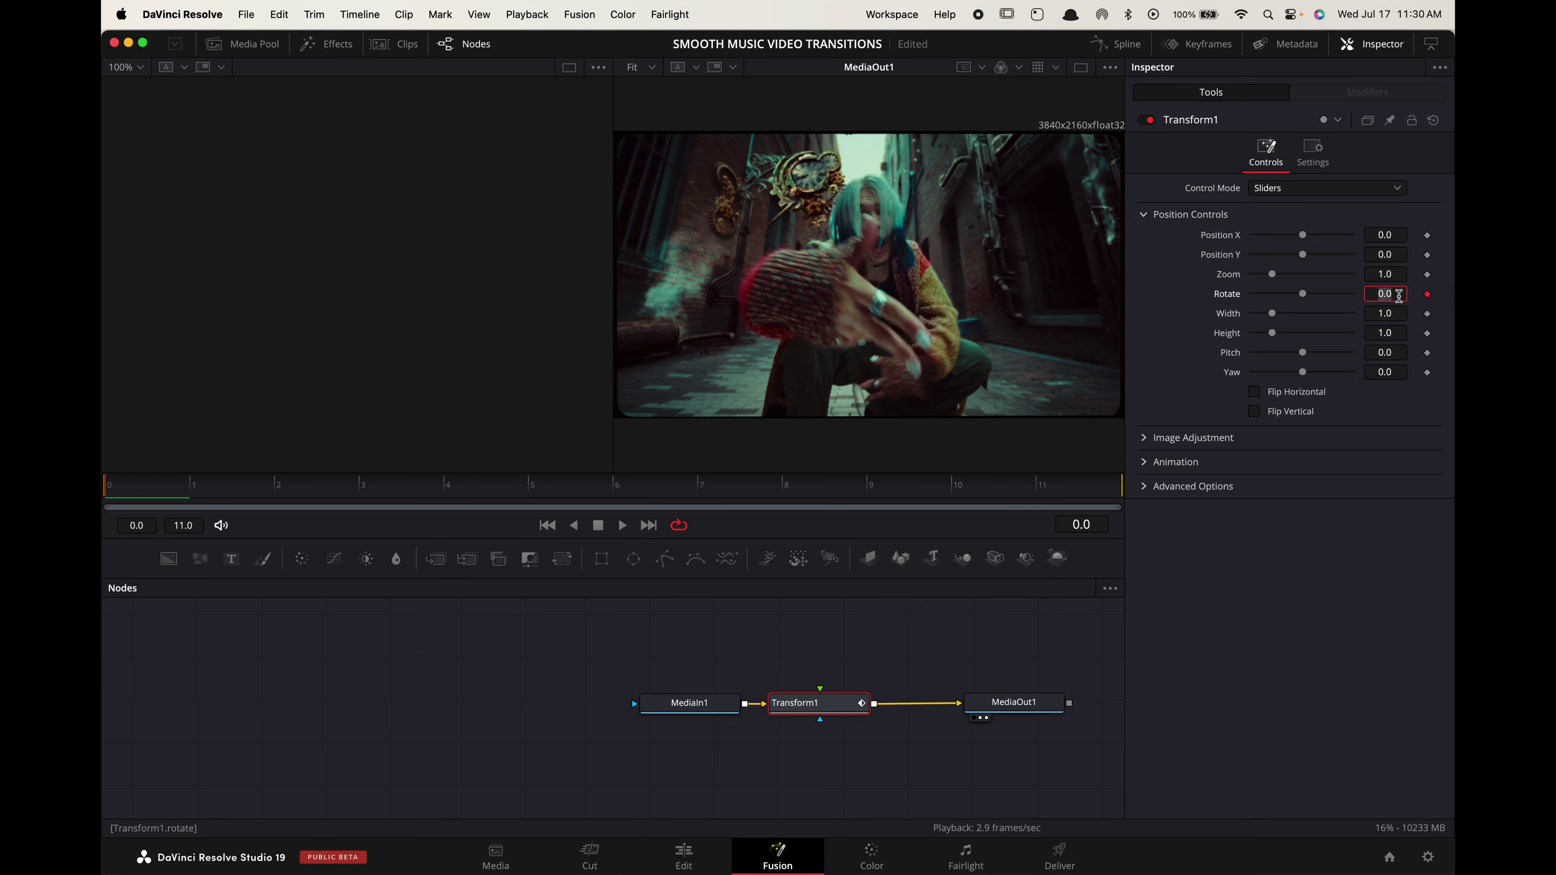
click(1399, 296)
text(360)
key(Tab)
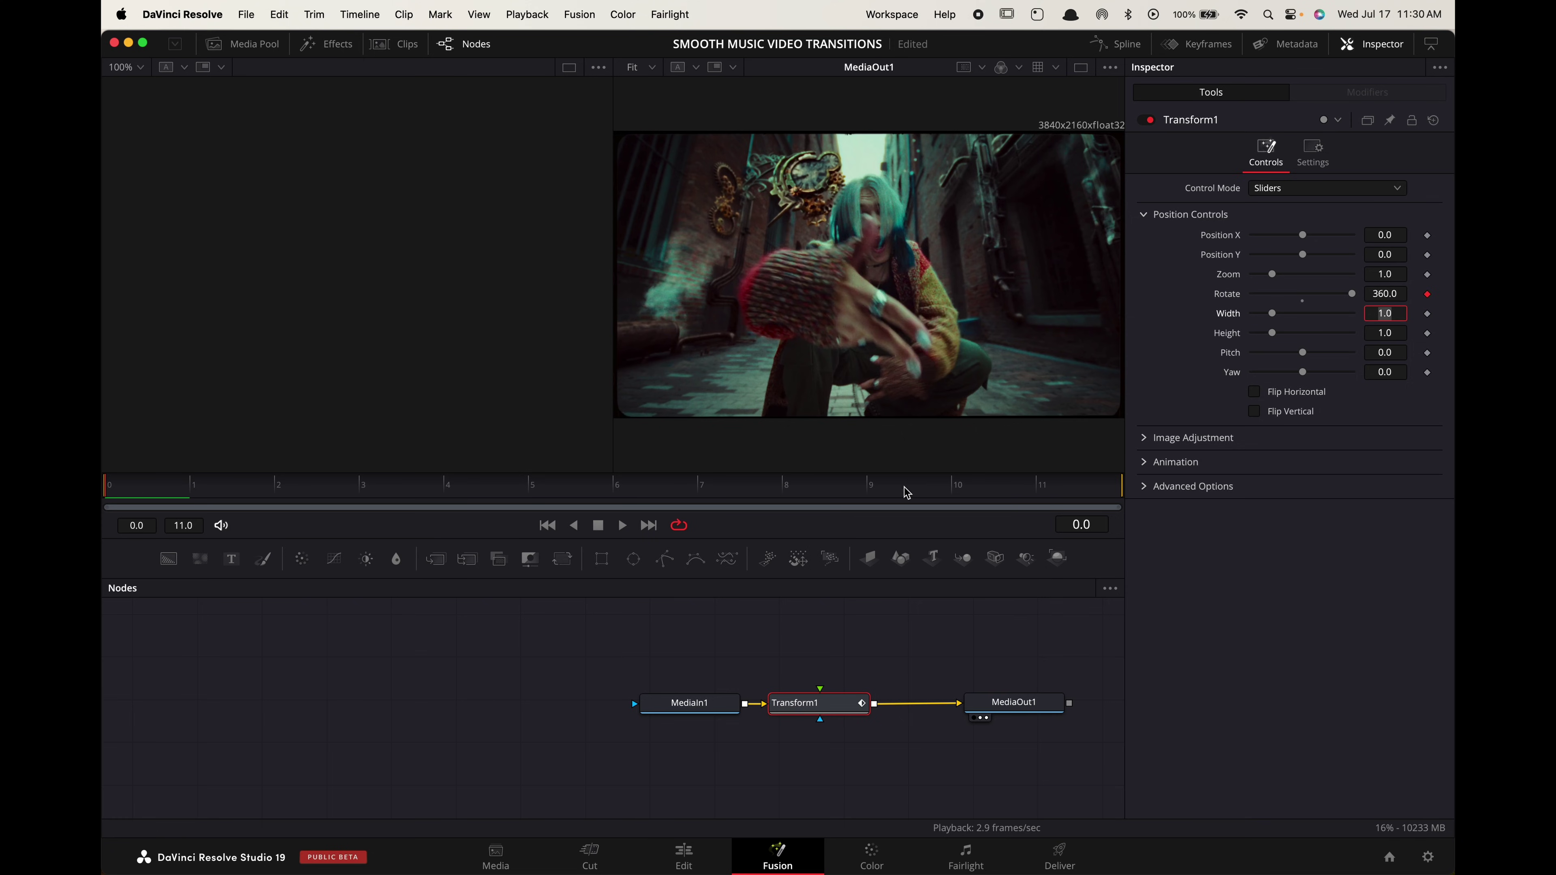
click(1035, 490)
click(1400, 294)
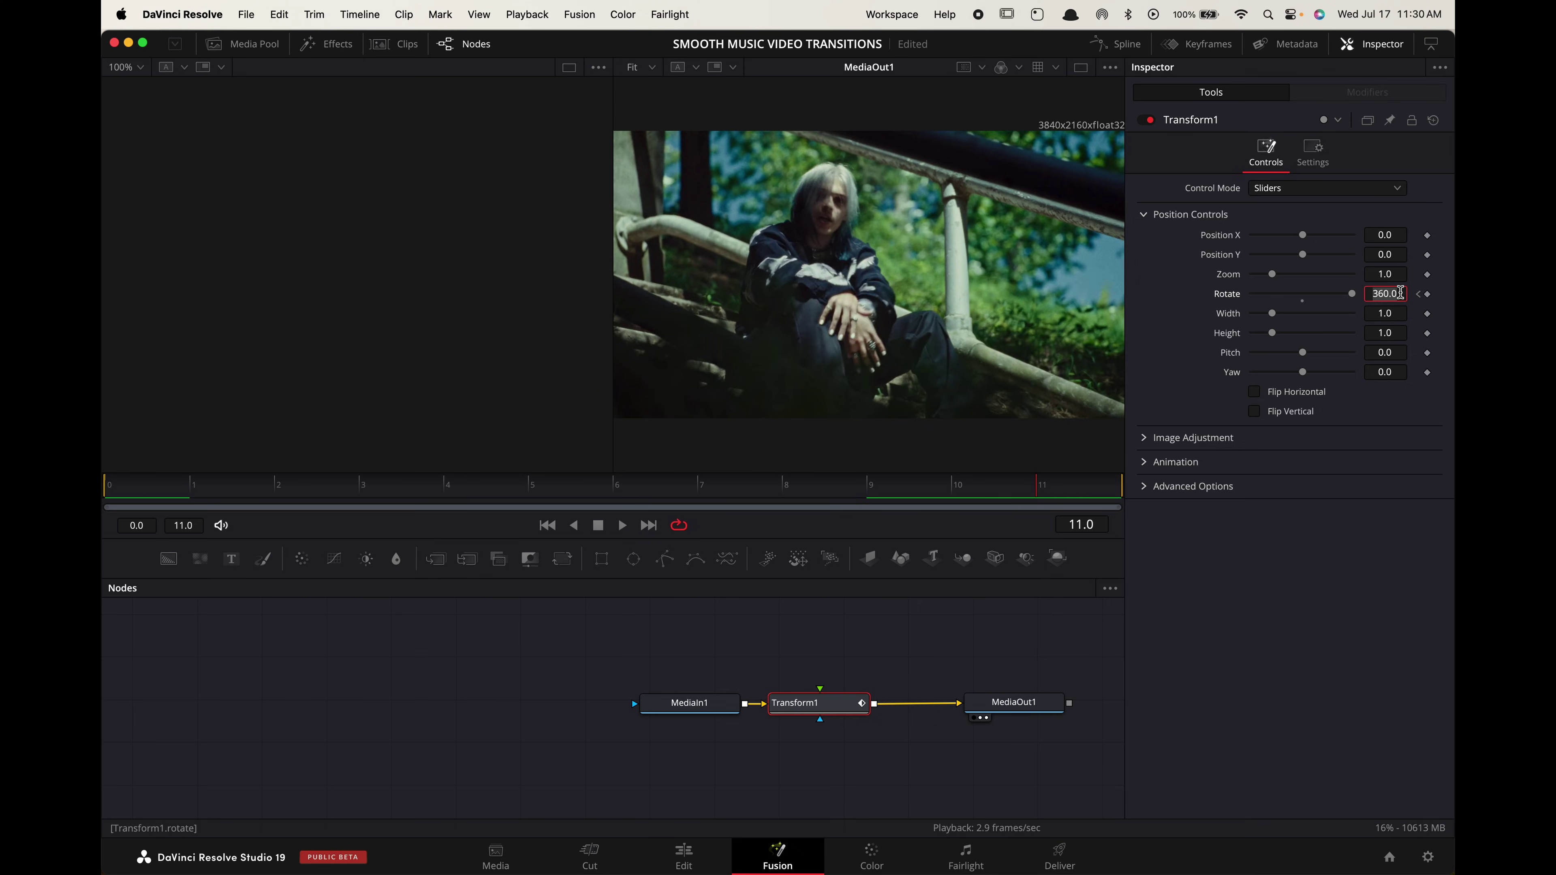
text(0)
key(Return)
click(1417, 294)
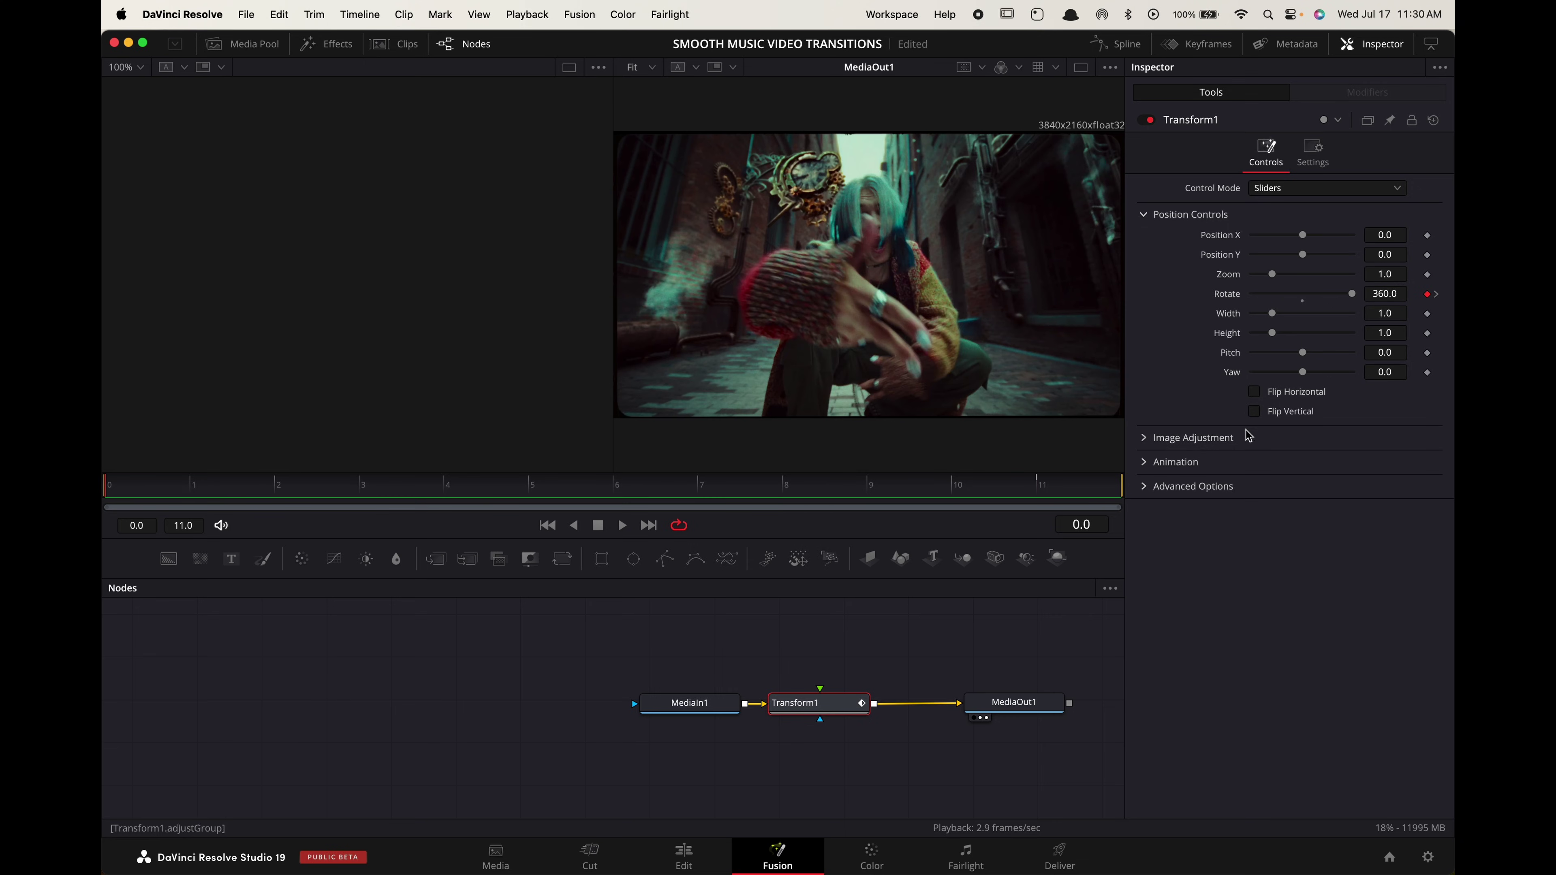
Set the Transform's Motion Blur to 1.0 and Edge Behaviour to Reflect
click(1143, 463)
drag(1254, 484, 1364, 490)
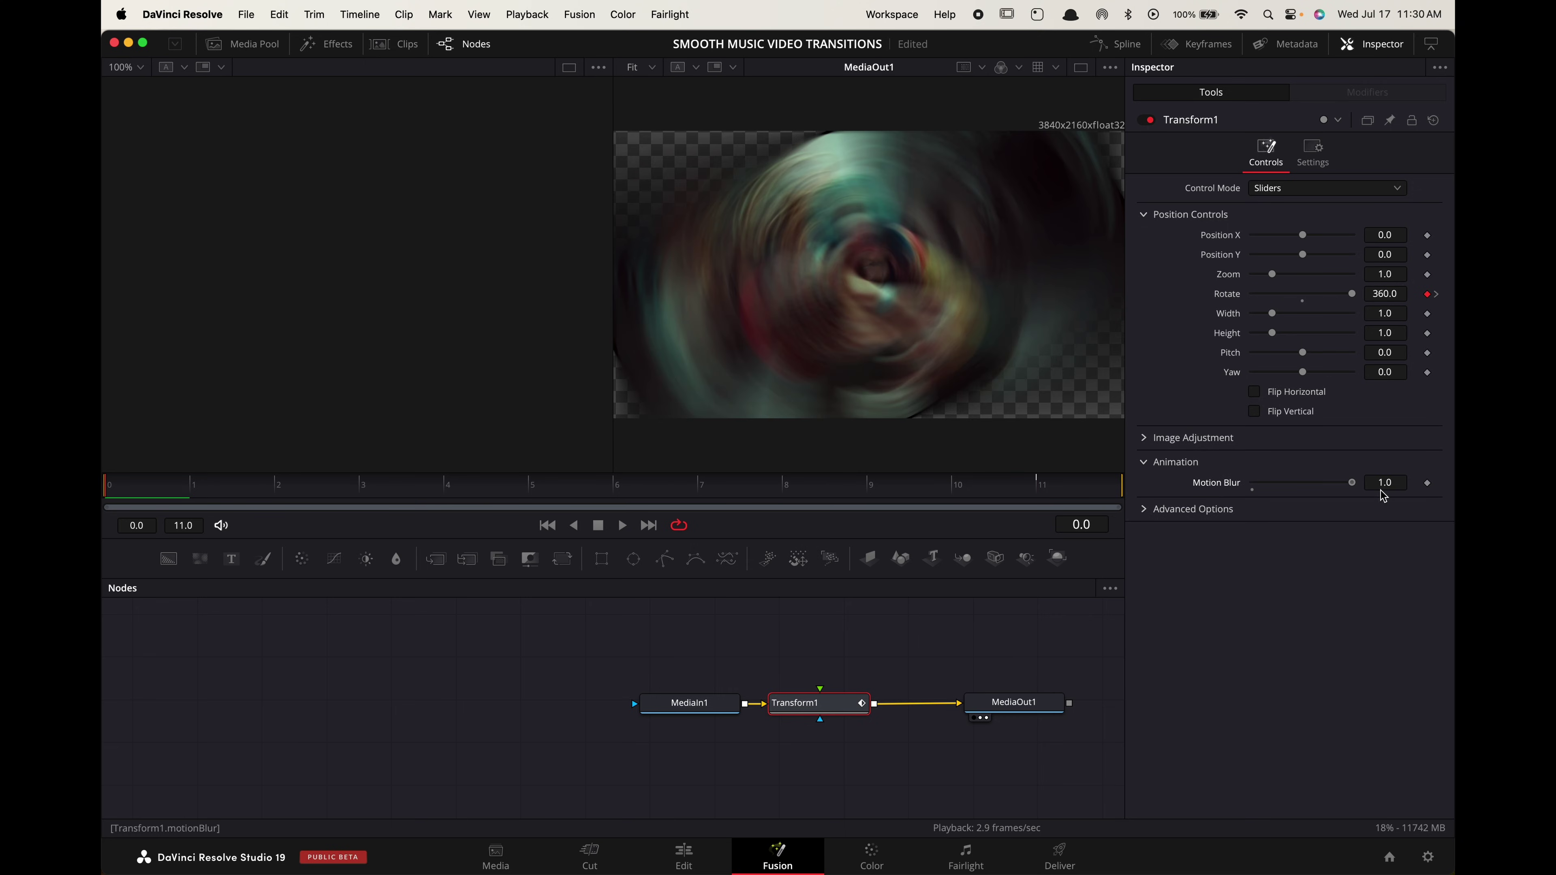
click(1144, 509)
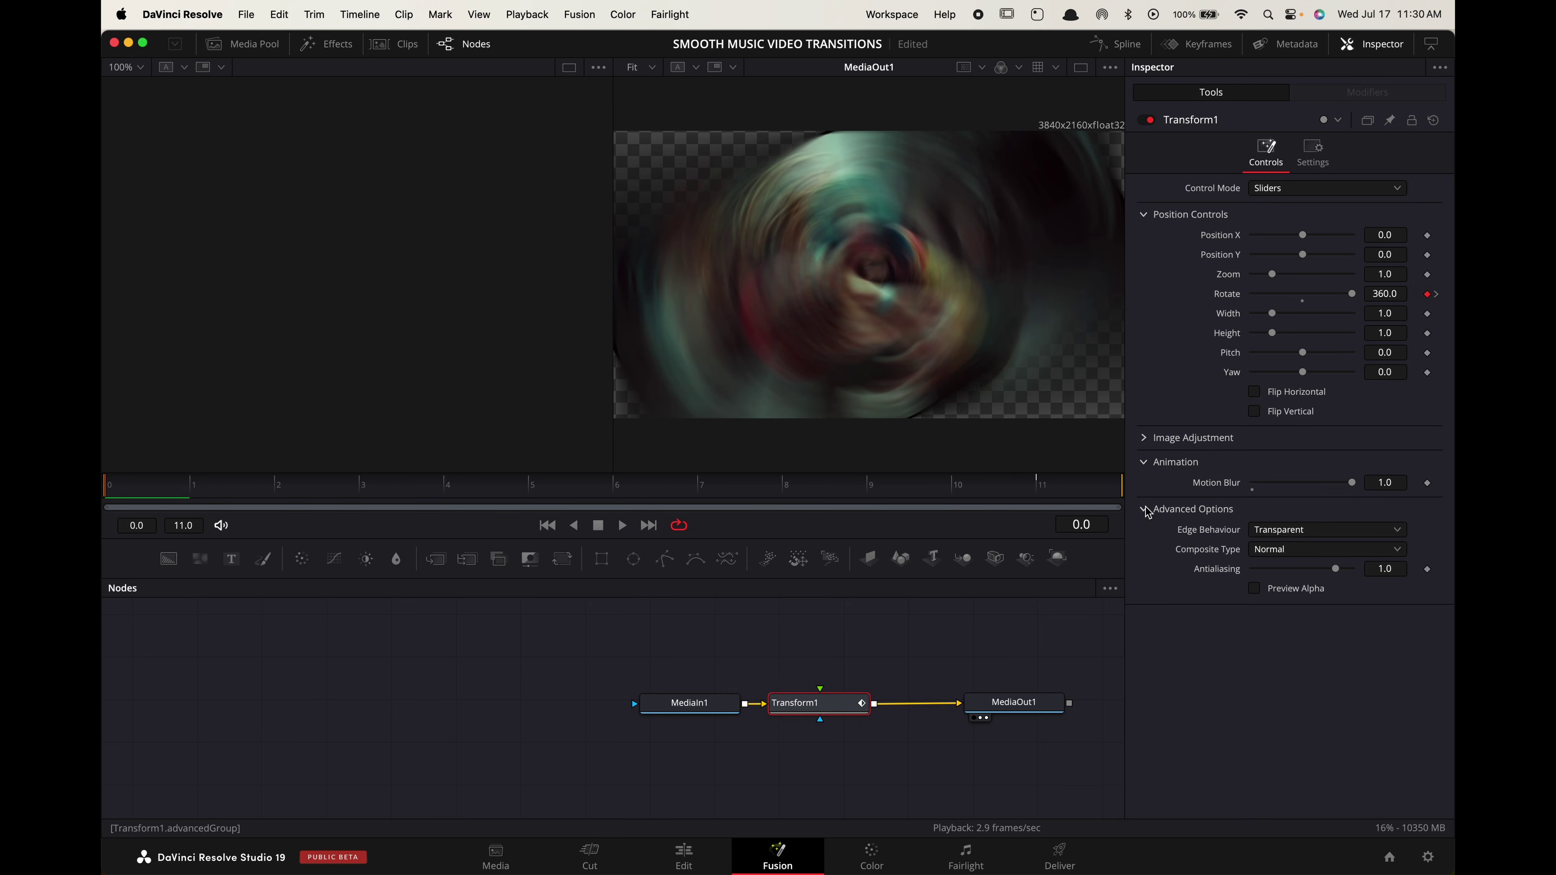
click(1321, 535)
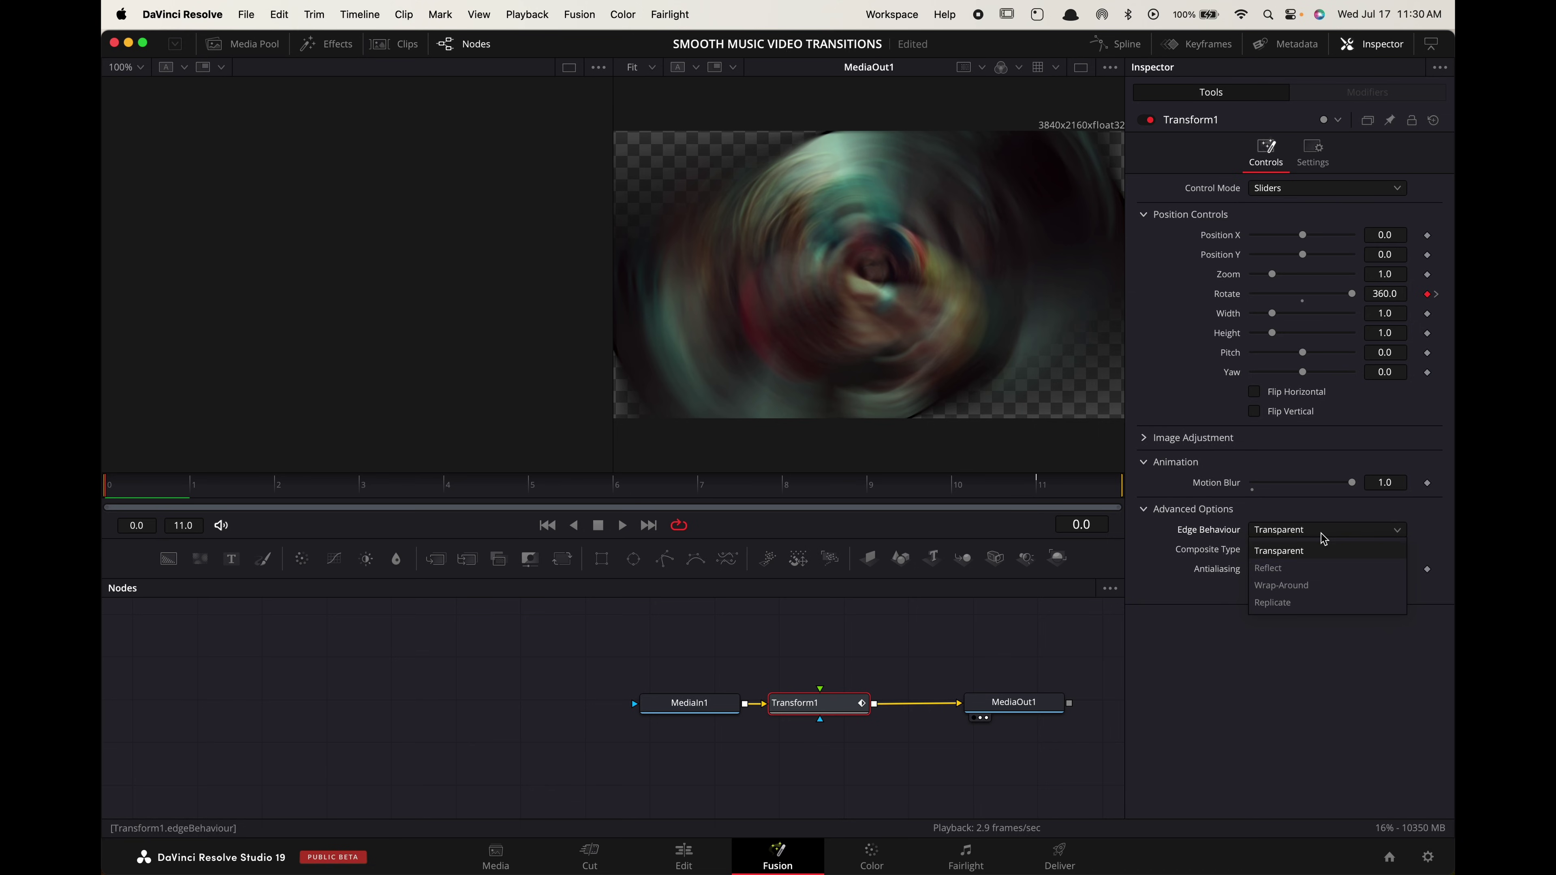
click(1321, 572)
Smooth both Transform1 Rotate keyframes in the Spline editor and pull their Bezier handles outward
click(1100, 45)
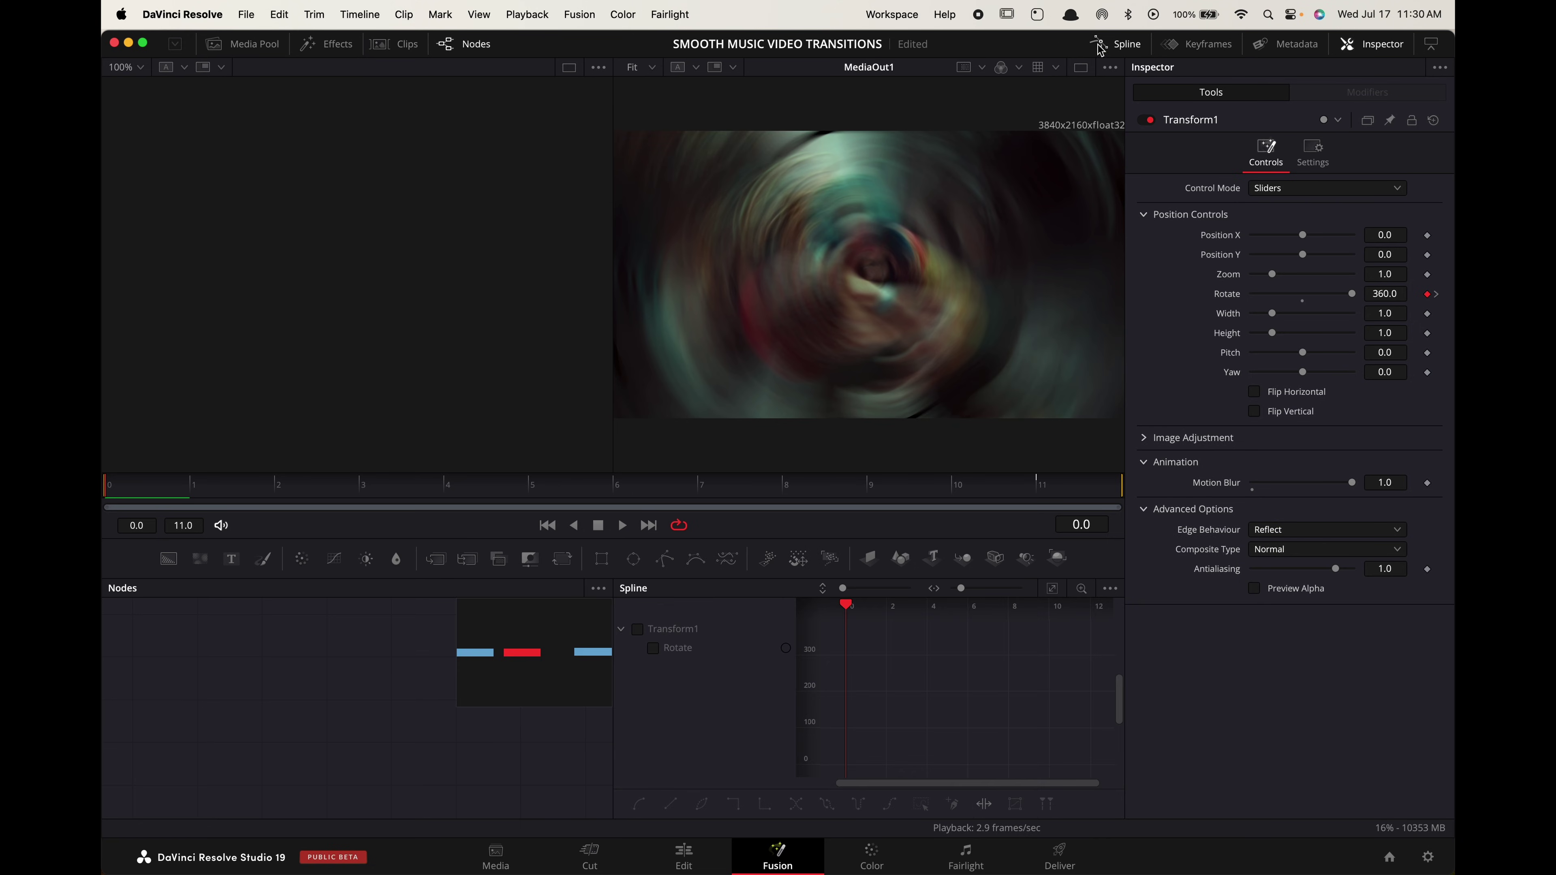
click(637, 629)
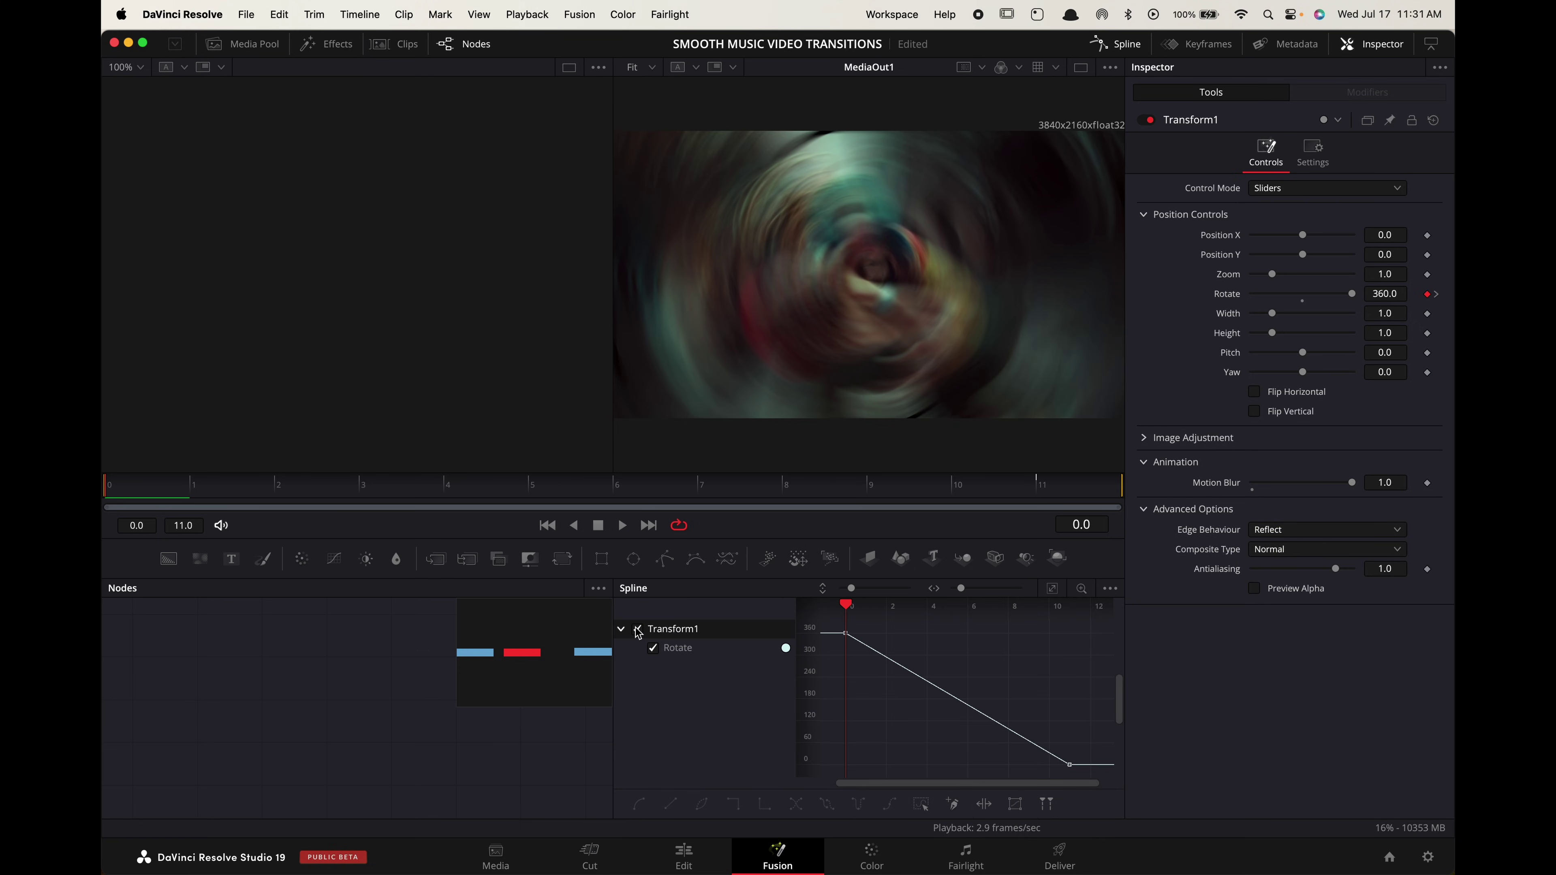
click(1053, 593)
drag(831, 620, 1103, 782)
key(s)
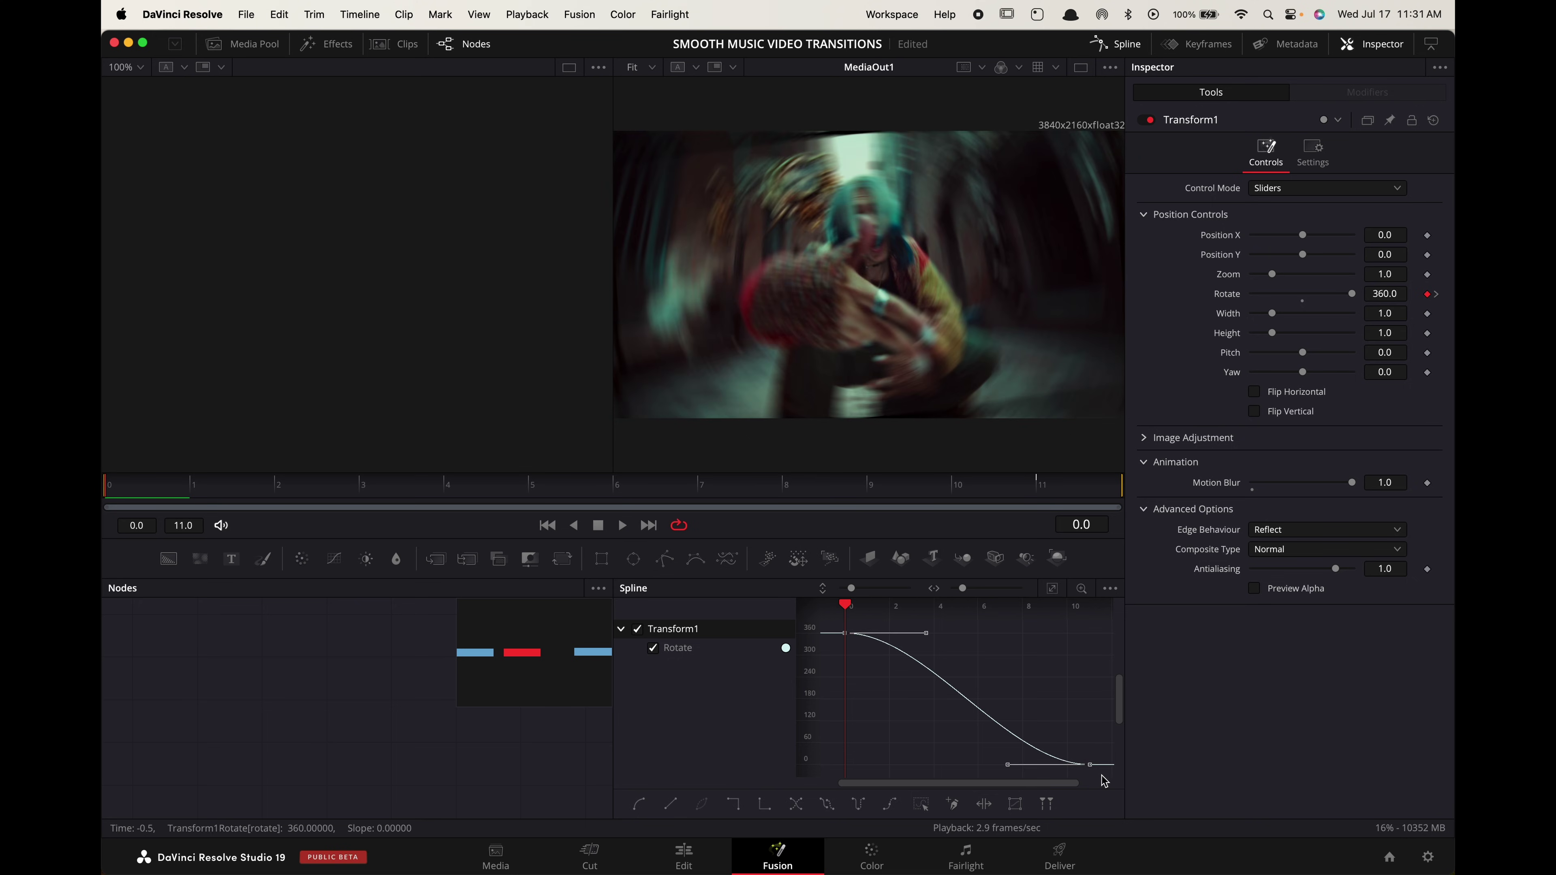
drag(1008, 765, 923, 771)
drag(925, 633, 990, 635)
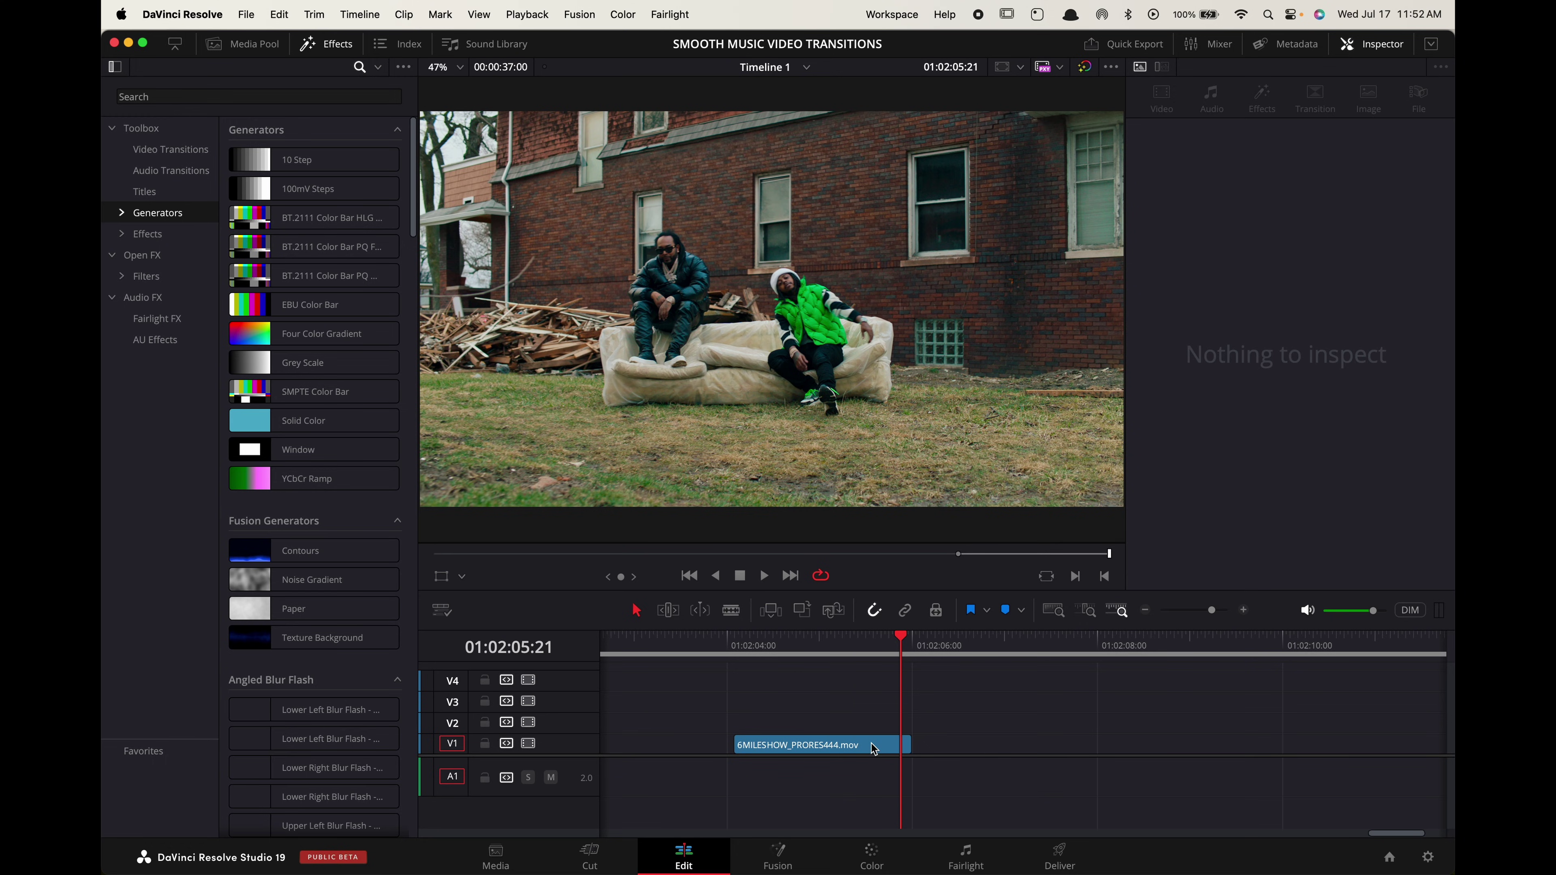
Duplicate the 6MILESHOW clip to V2, set it to -1000% speed, and move the sliver under the playhead
drag(873, 748, 874, 733)
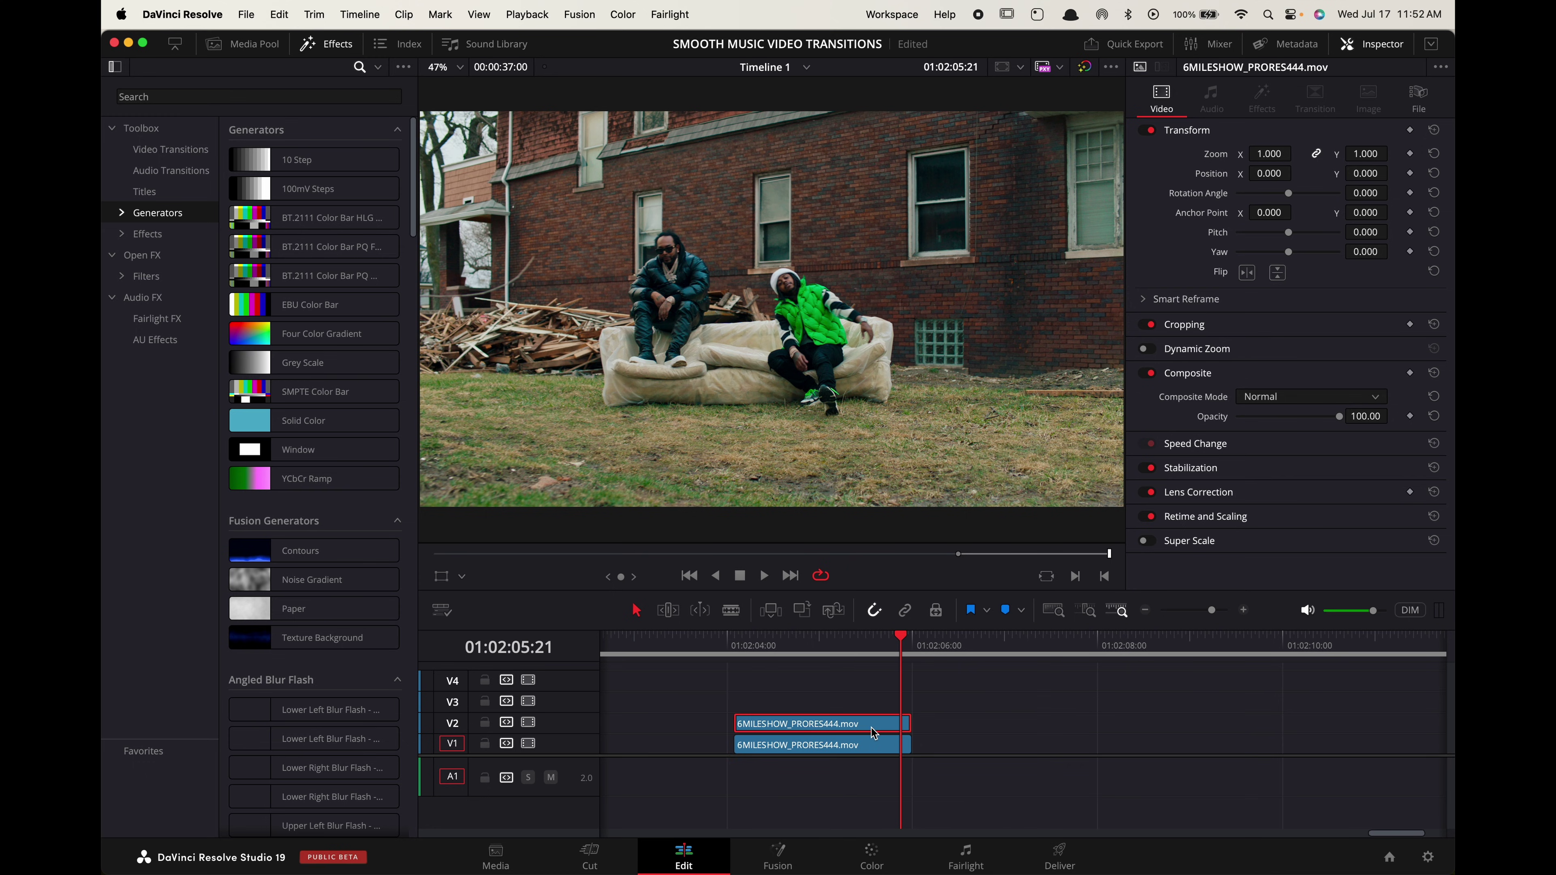
right_click(873, 733)
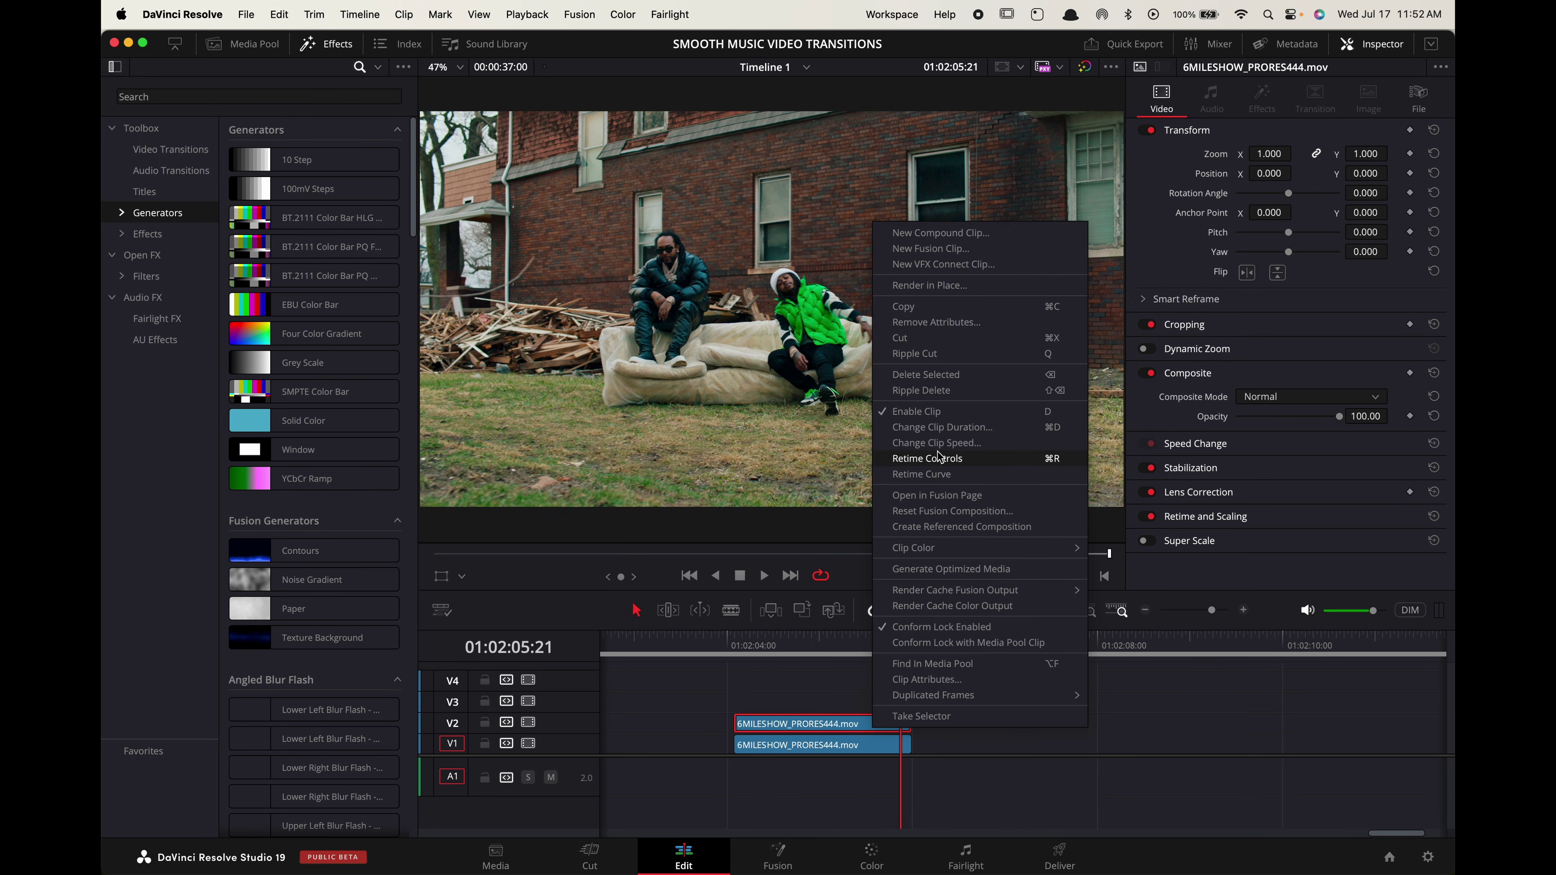
click(945, 461)
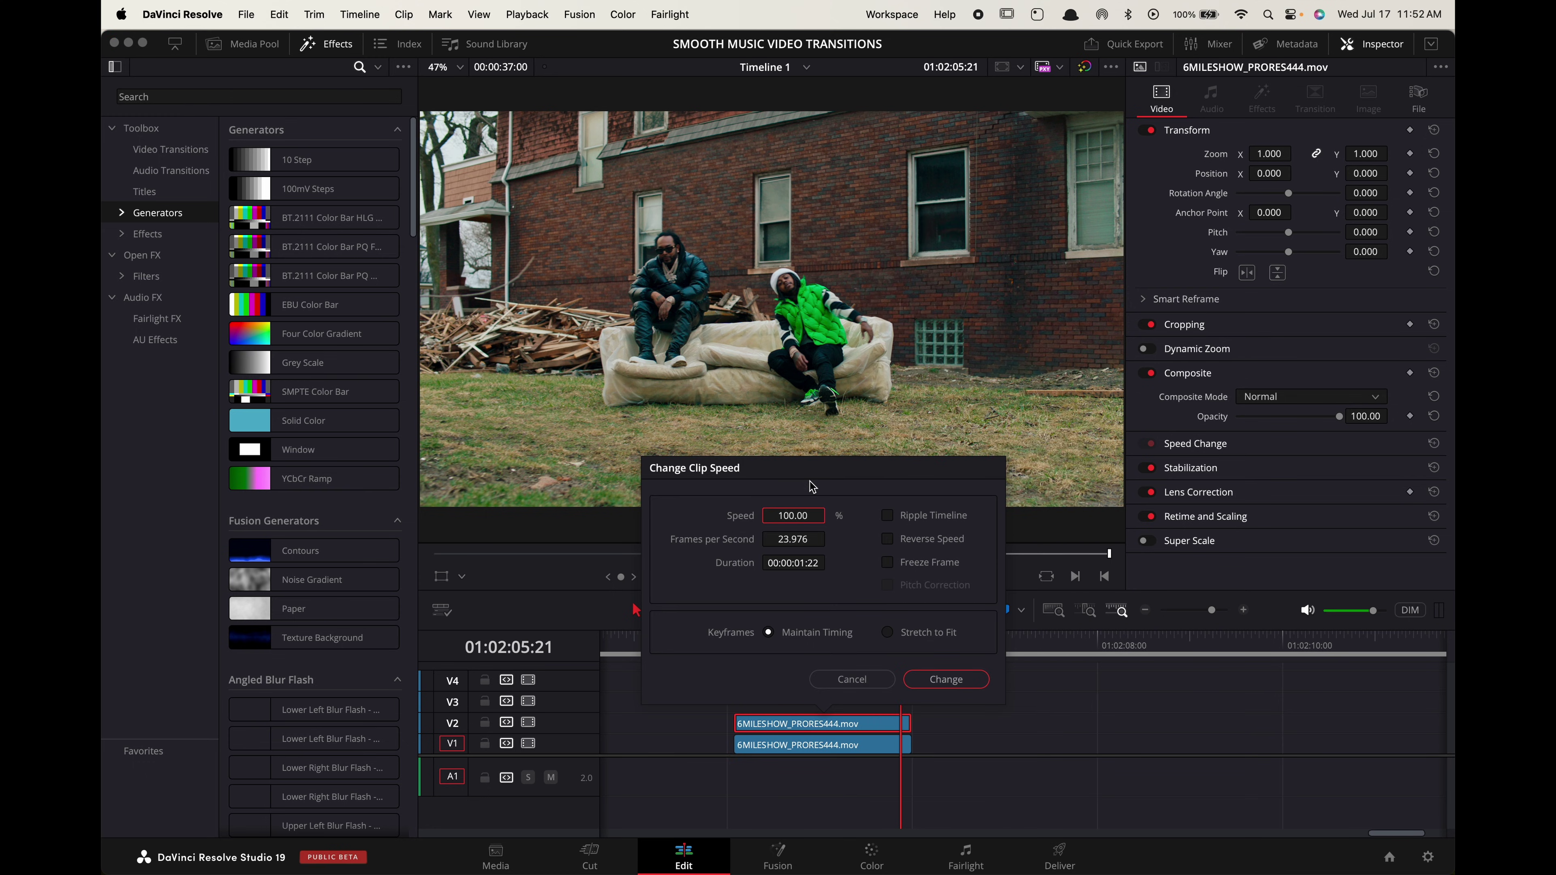
click(887, 515)
click(942, 677)
drag(752, 724, 910, 723)
drag(895, 645, 855, 649)
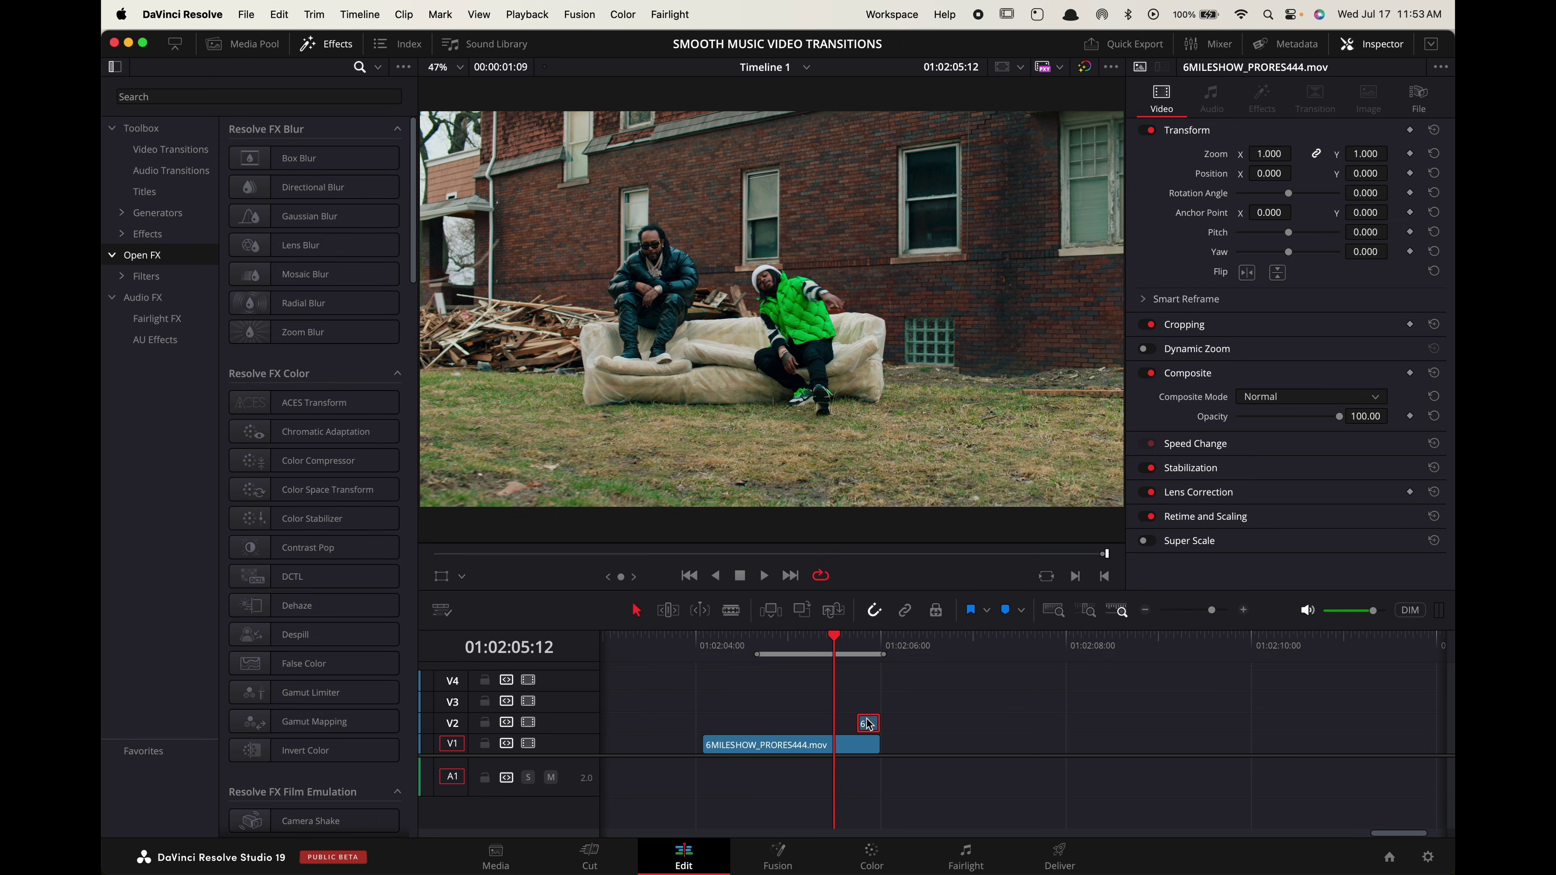
Apply Motion Trails to the V2 sliver with Dropoff 0.643, then duplicate the MGK clip onto V2
click(205, 97)
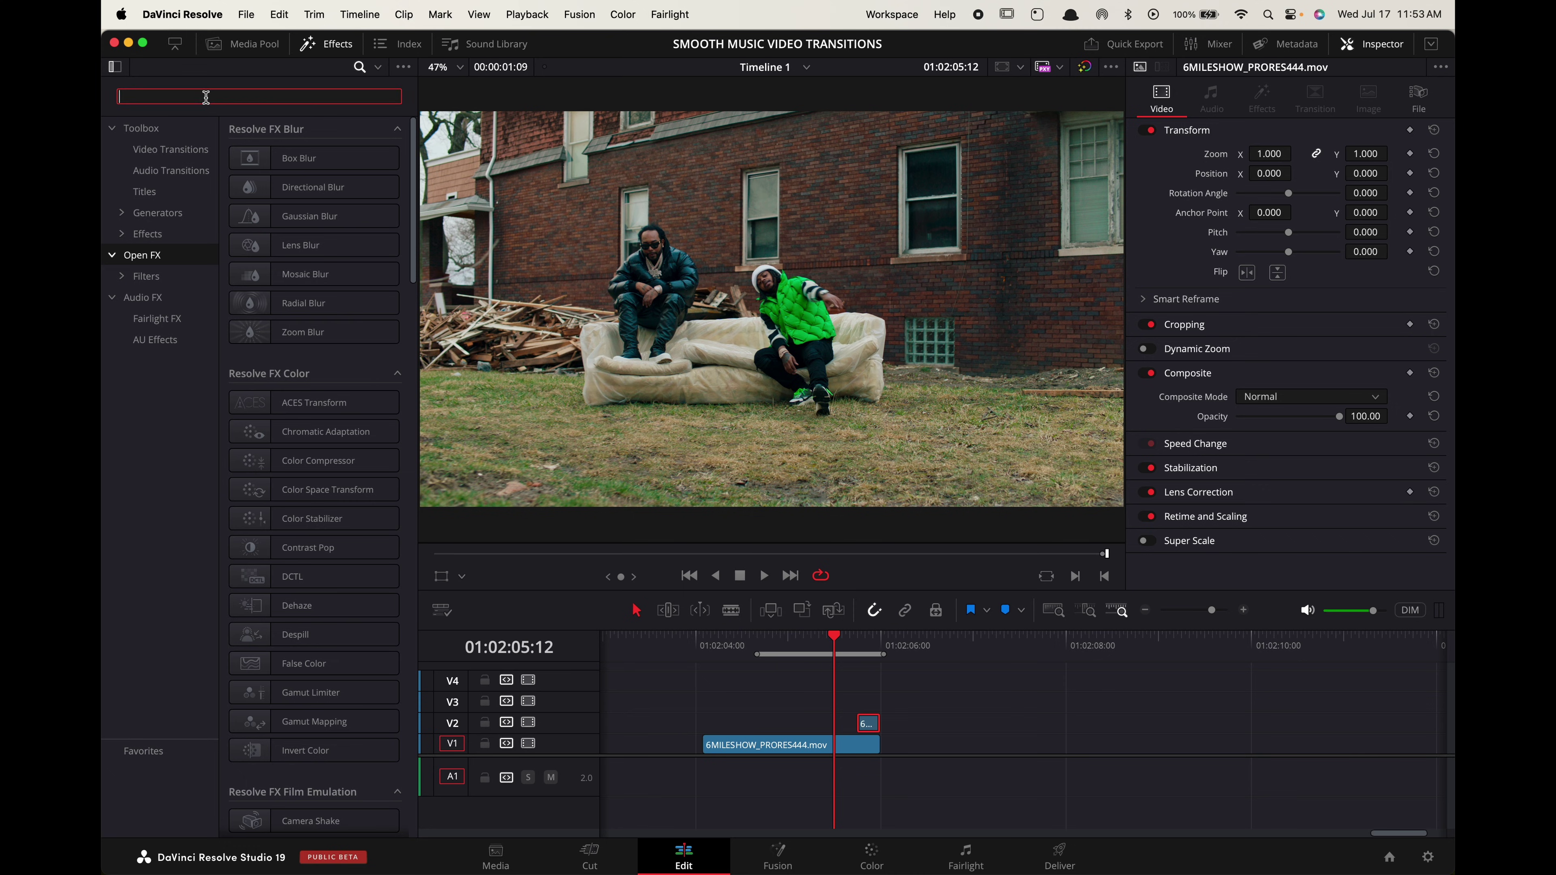
text(motion)
drag(309, 187, 872, 724)
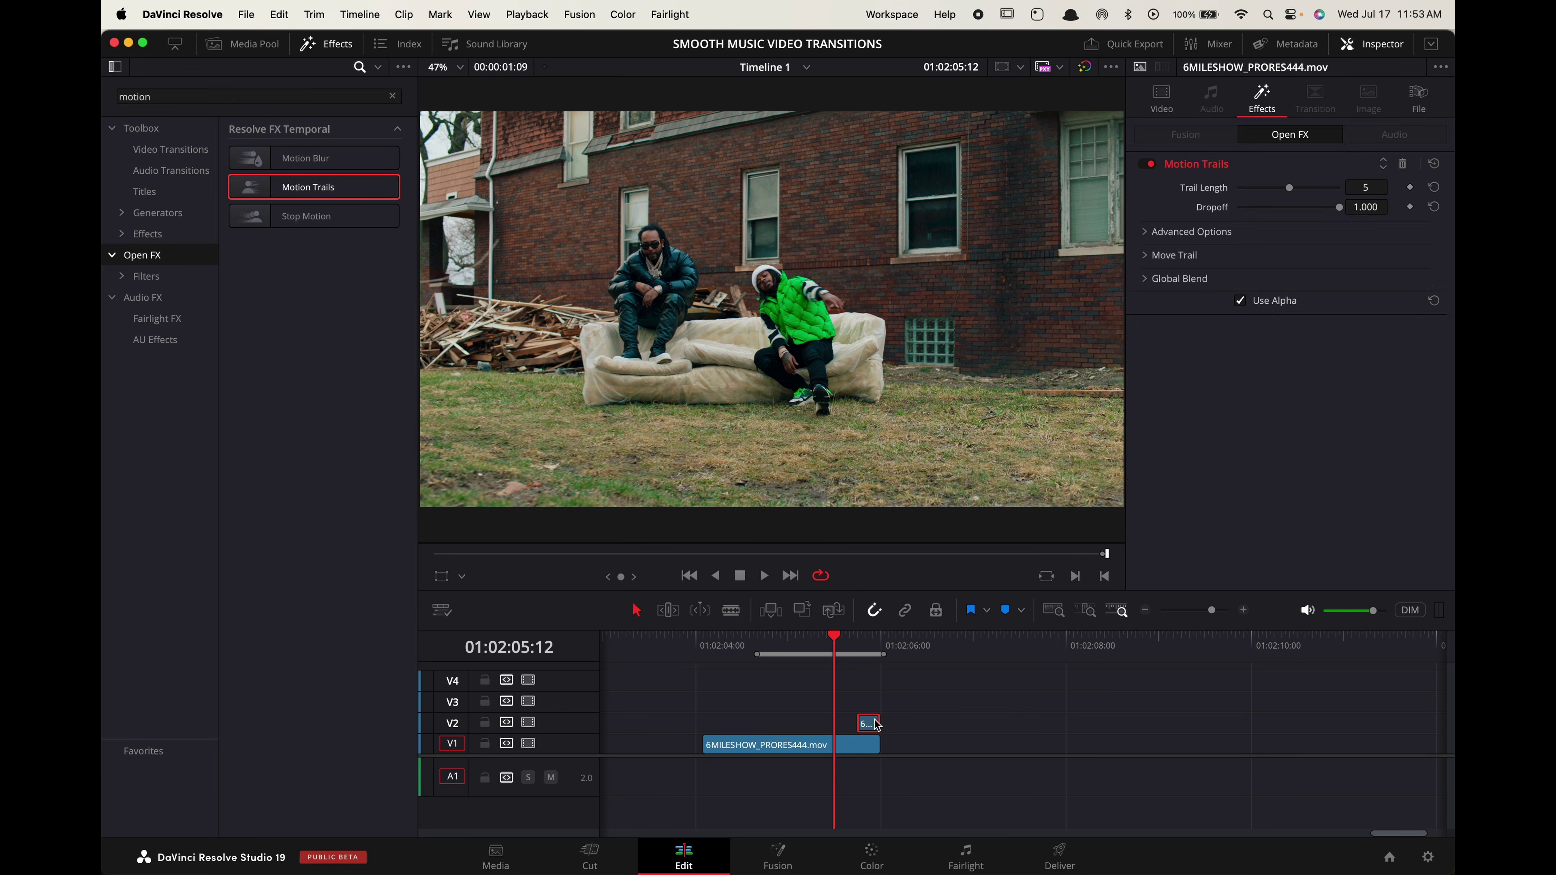
click(1261, 109)
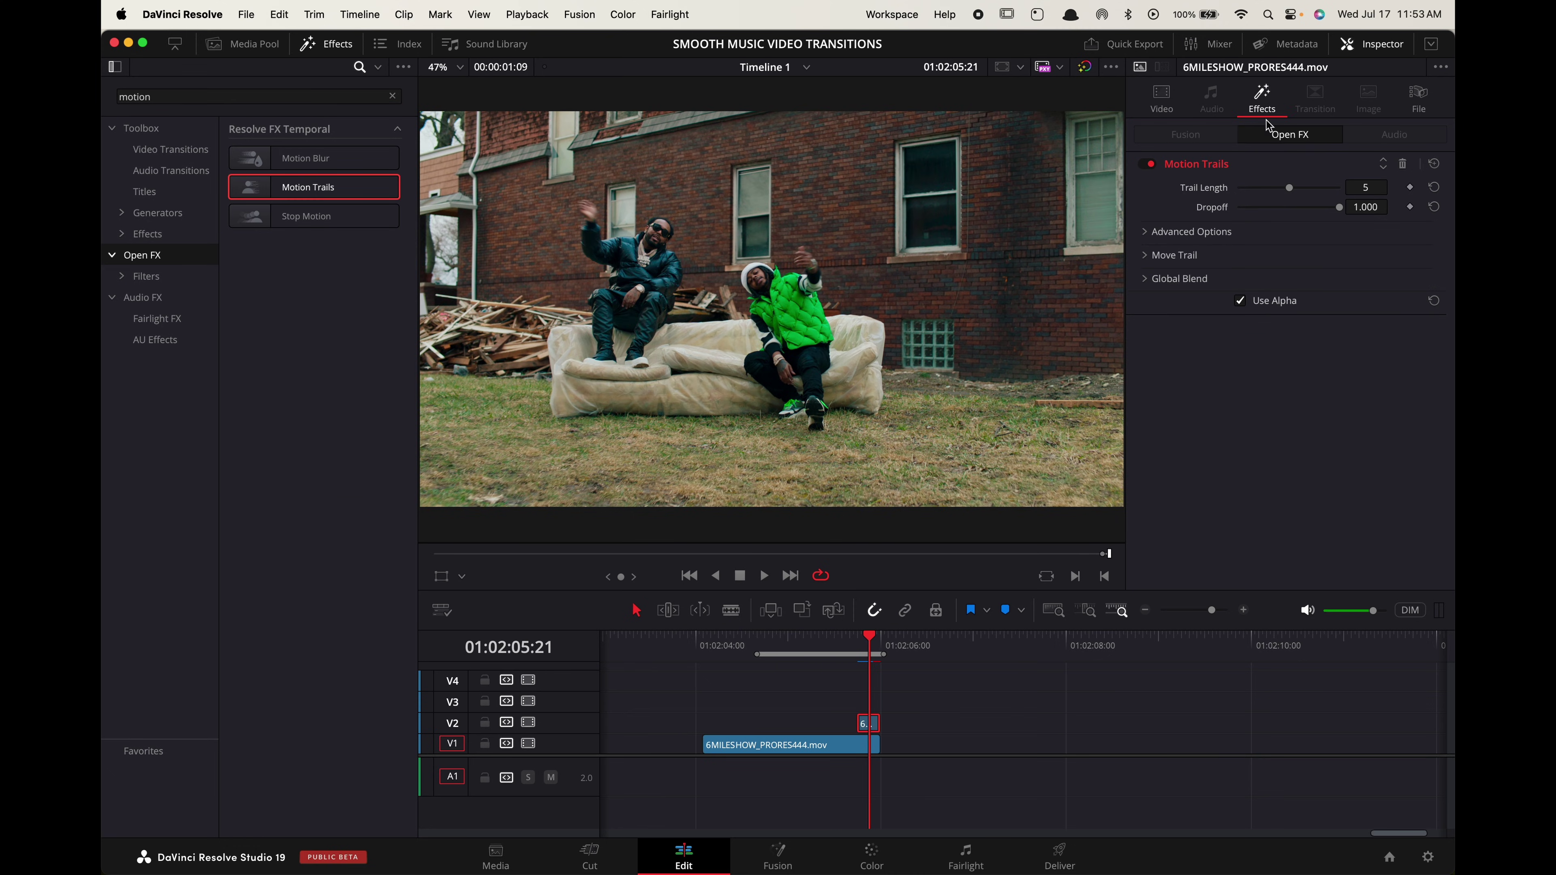
drag(1336, 208, 1305, 209)
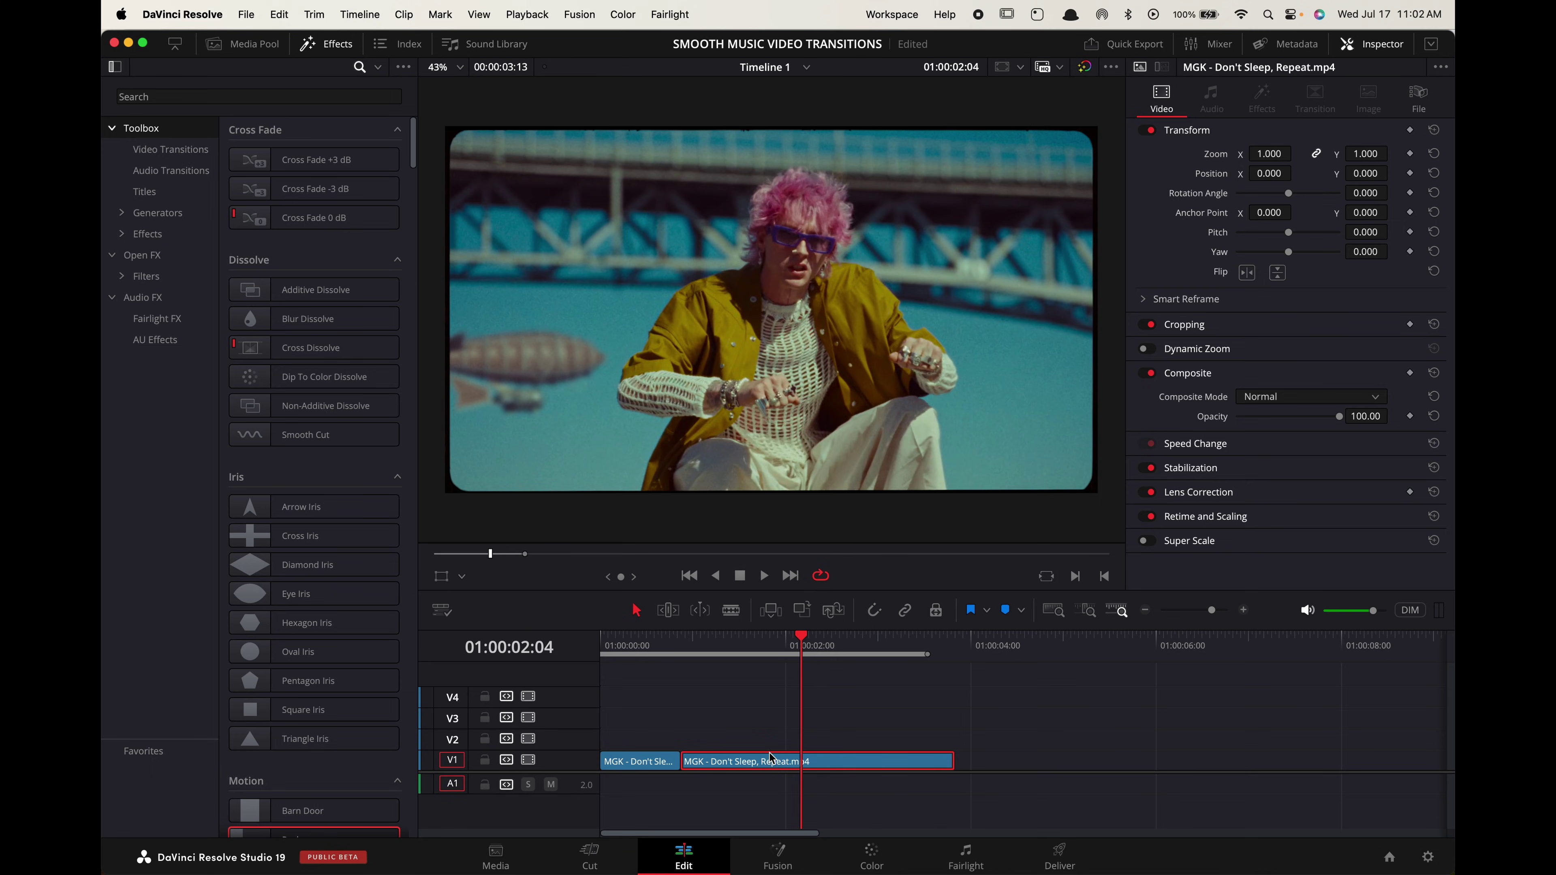
drag(776, 769, 776, 744)
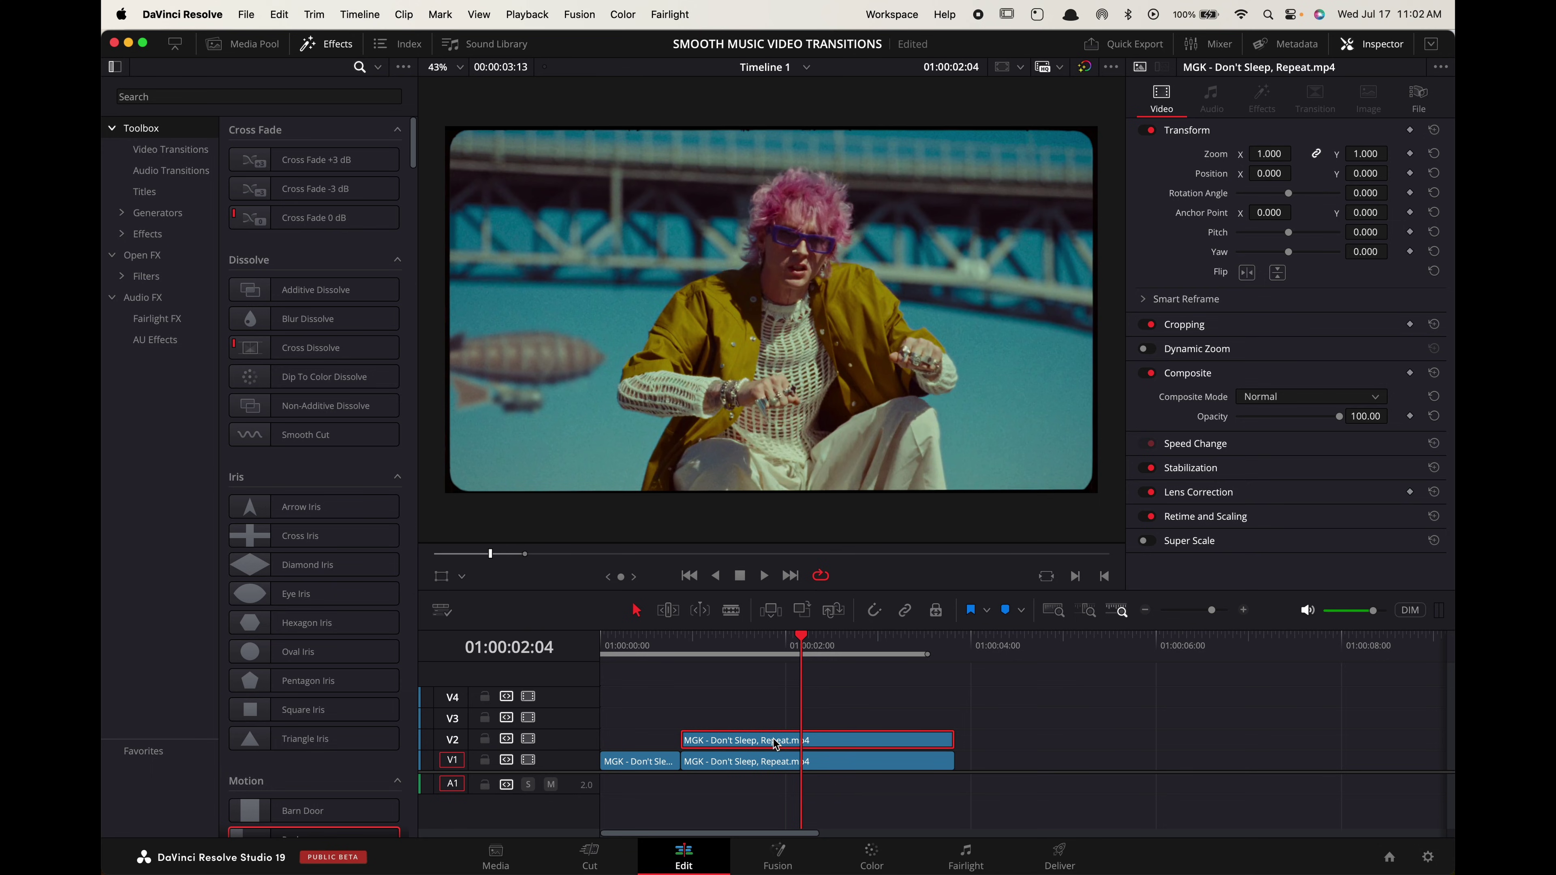
In Fusion, add a Magic Mask node after MediaIn1 on the V2 MGK copy
click(779, 855)
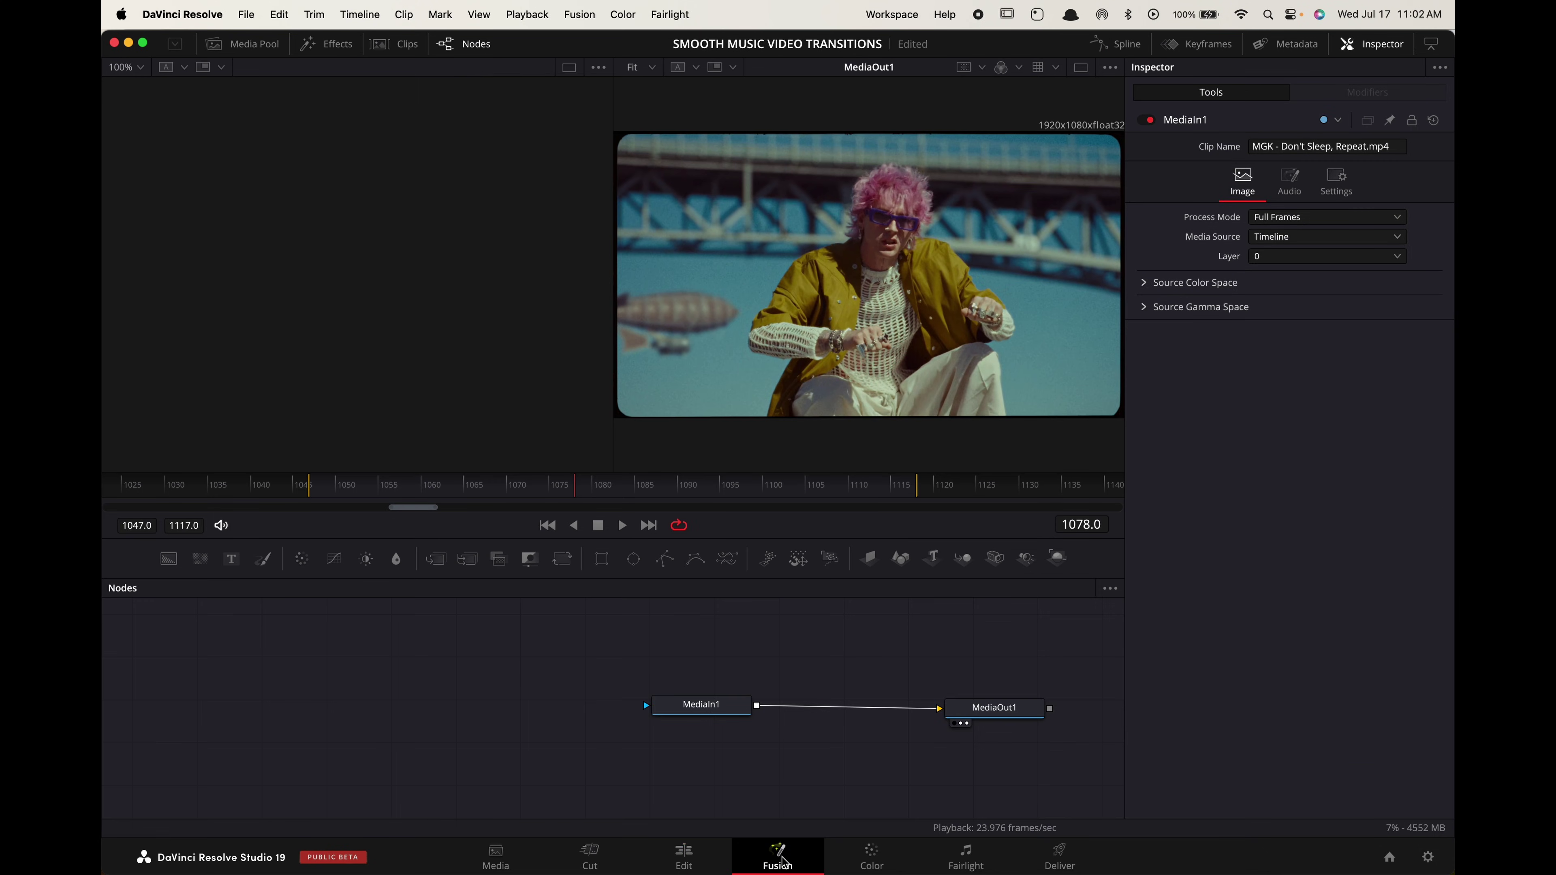
click(721, 708)
key(shift+space)
text(ma)
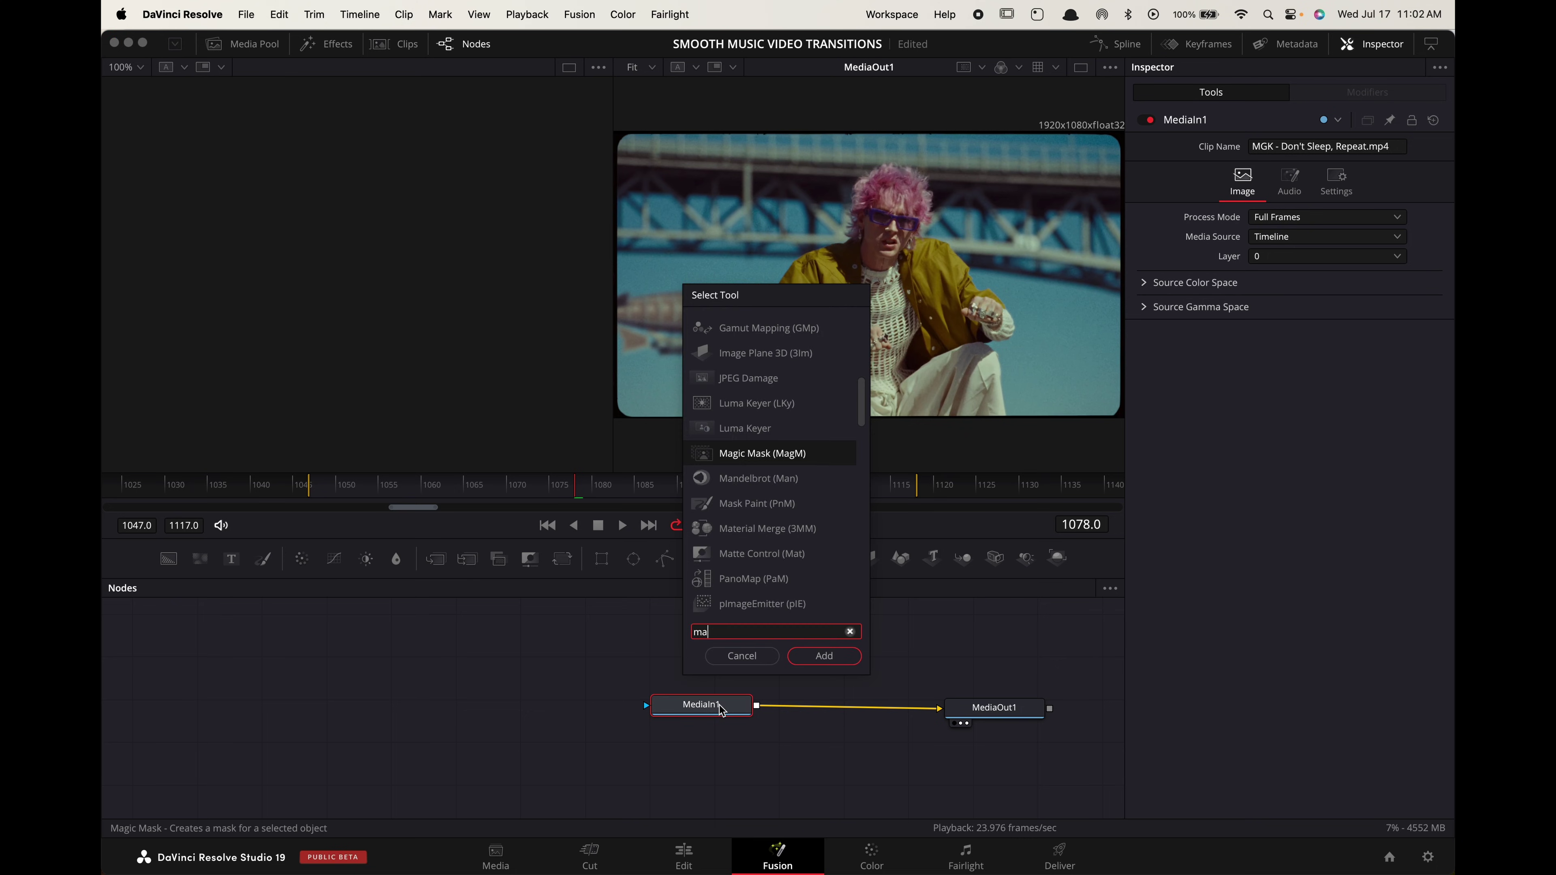
text(gic)
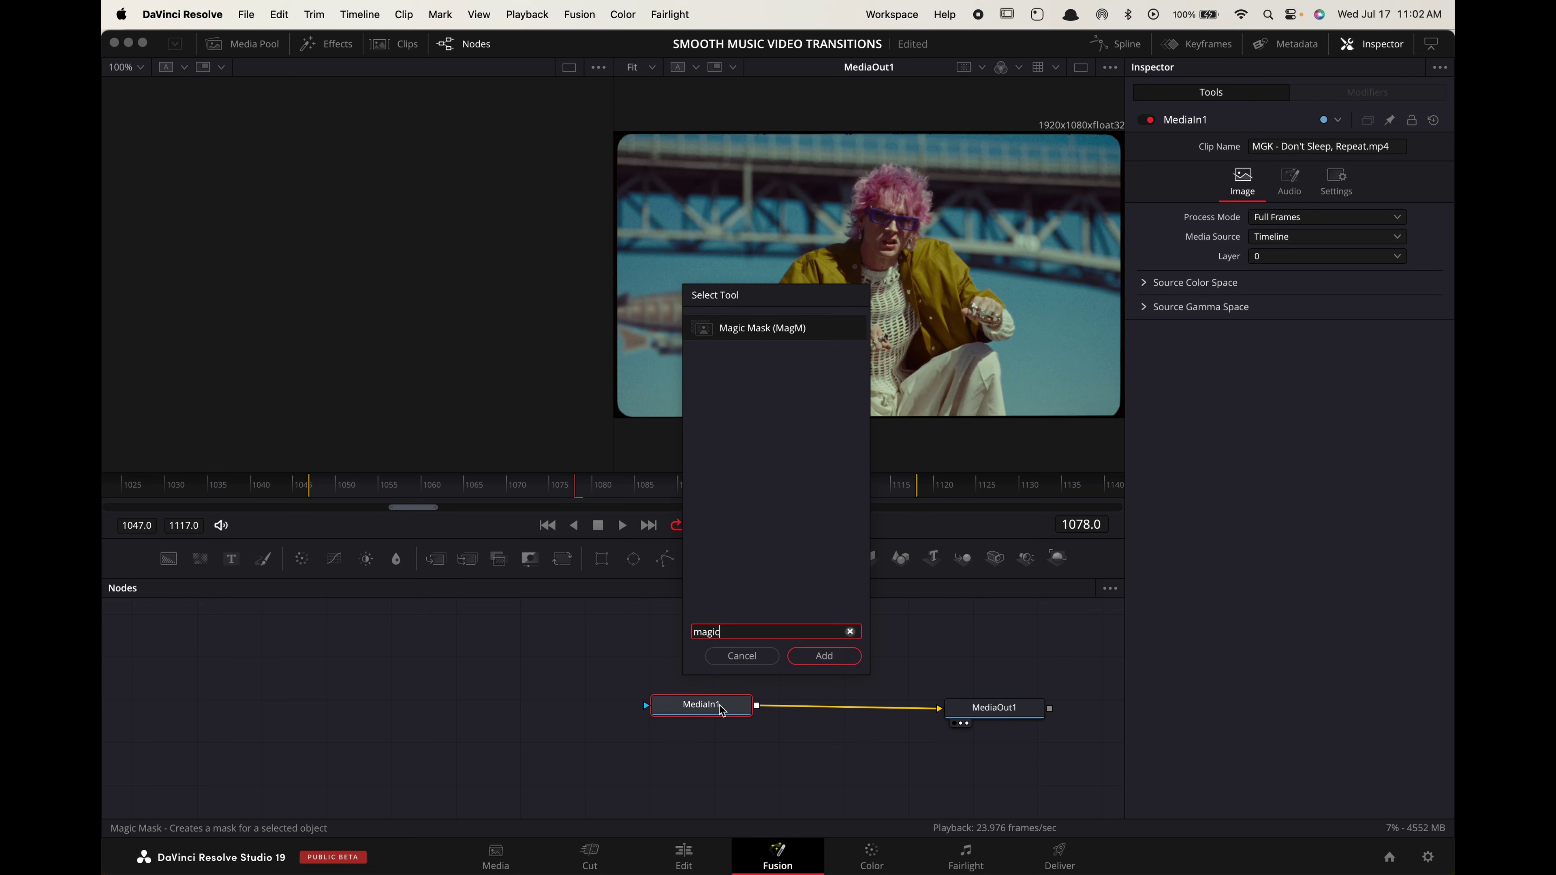
key(Return)
Stroke the pink-haired performer at frame 1047, set Mode to Better, and track the mask forward
key(space)
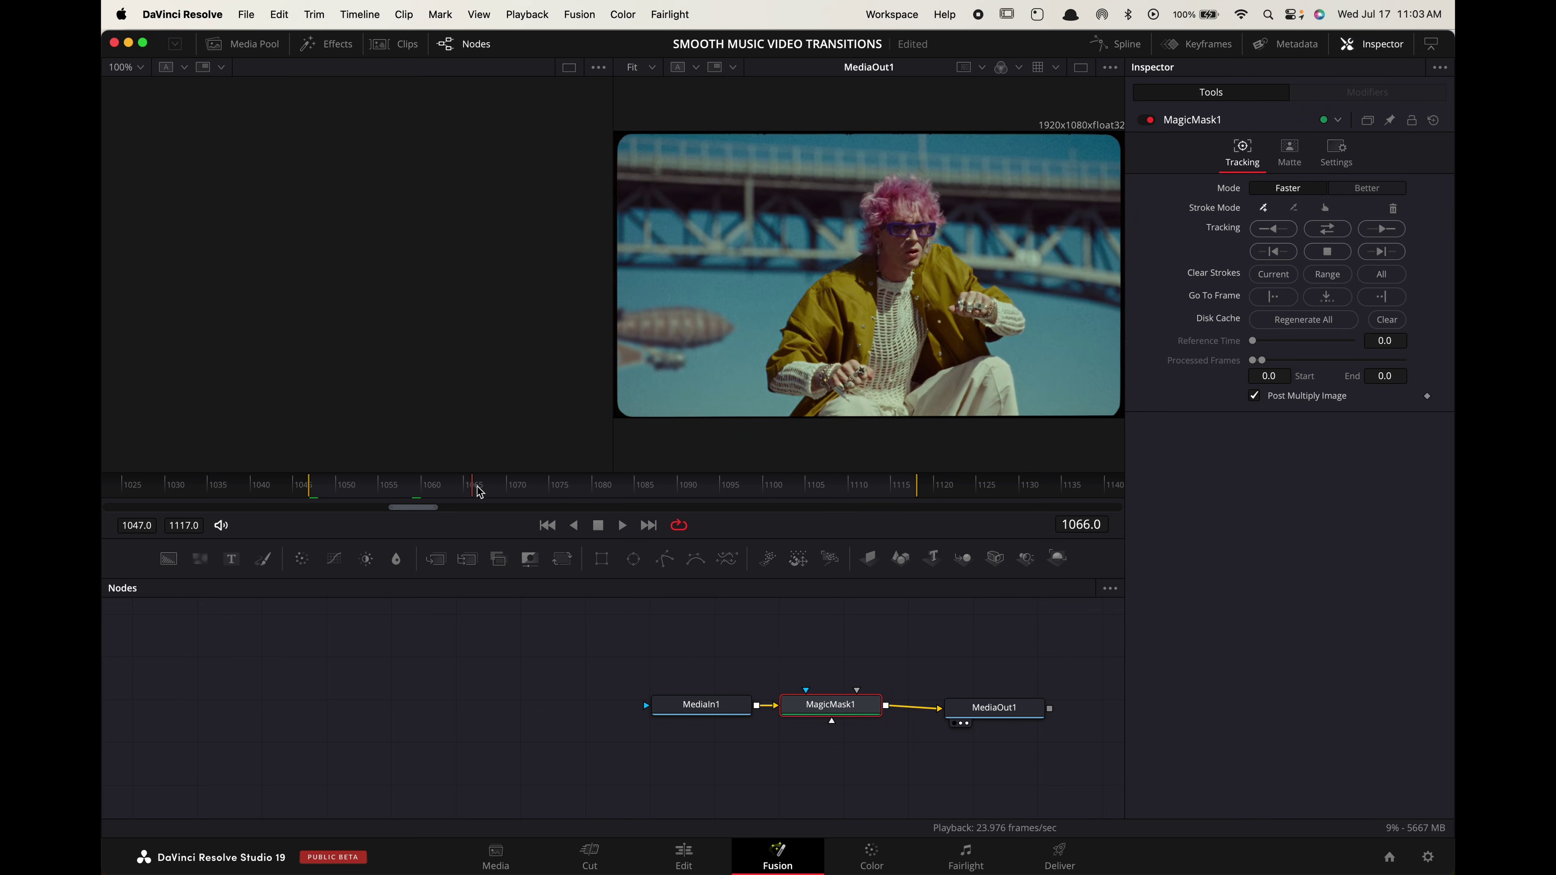
key(space)
mouse_move(783, 407)
mouse_down()
mouse_move(754, 385)
mouse_move(787, 296)
mouse_move(891, 189)
mouse_move(891, 246)
mouse_move(982, 325)
mouse_move(969, 402)
mouse_move(784, 407)
mouse_up()
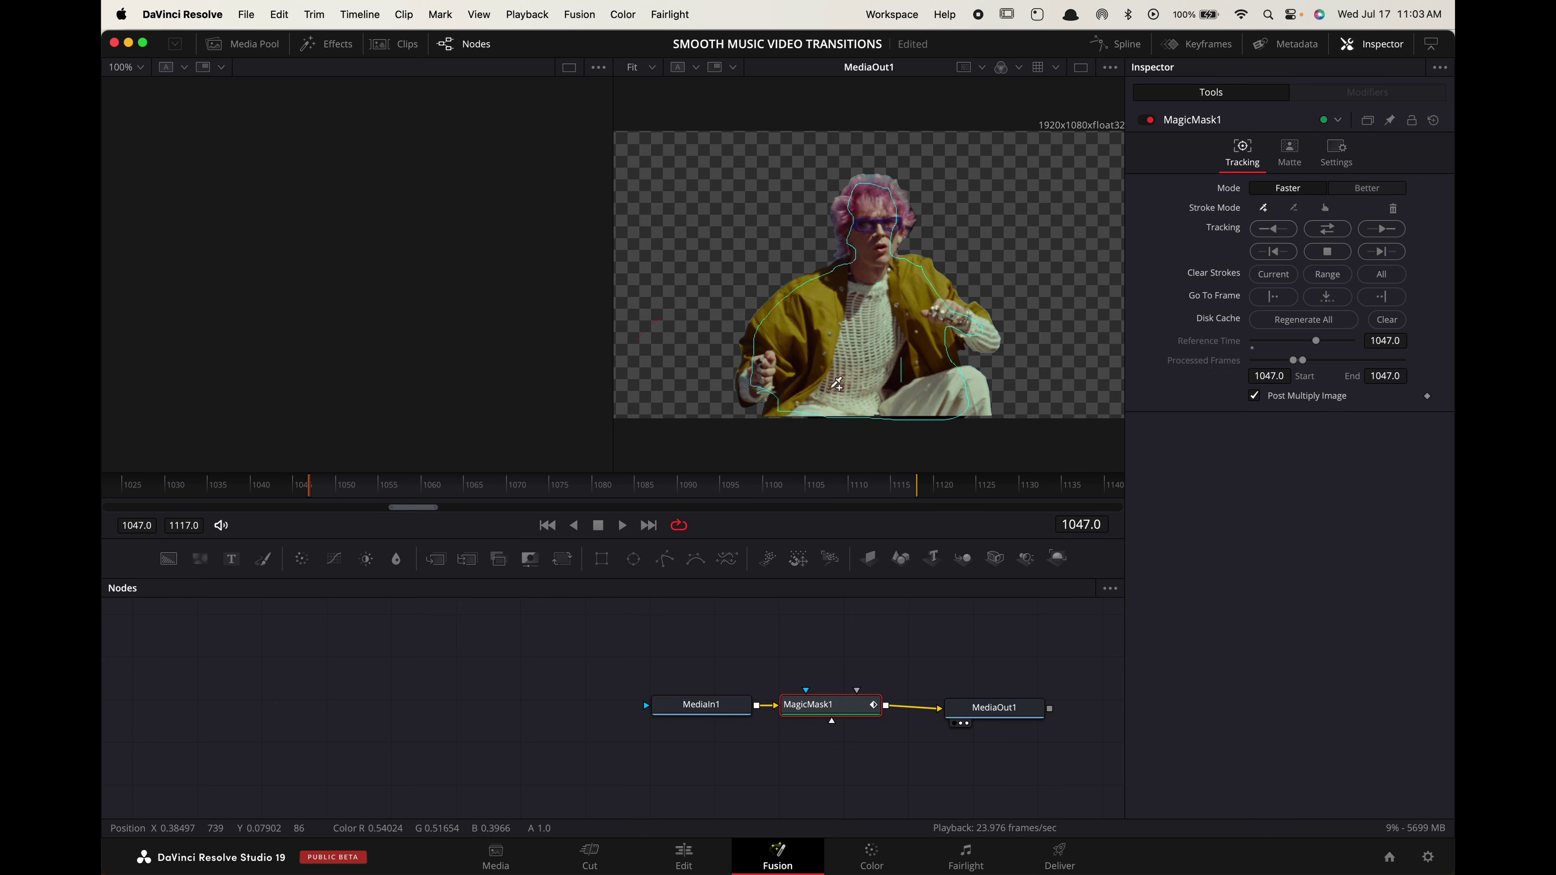
click(1366, 188)
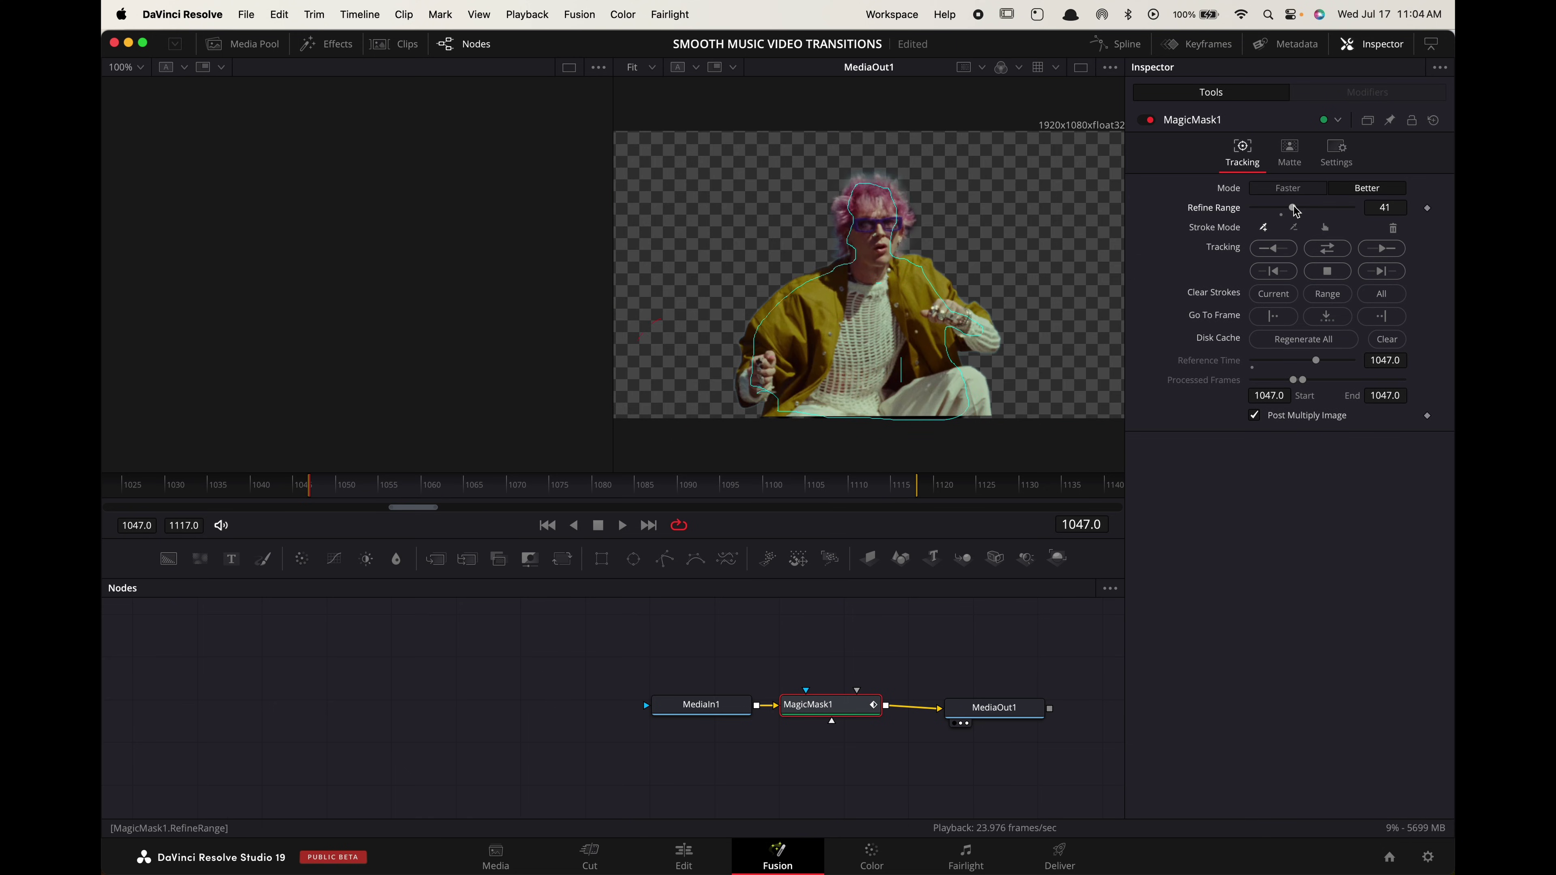
click(1386, 249)
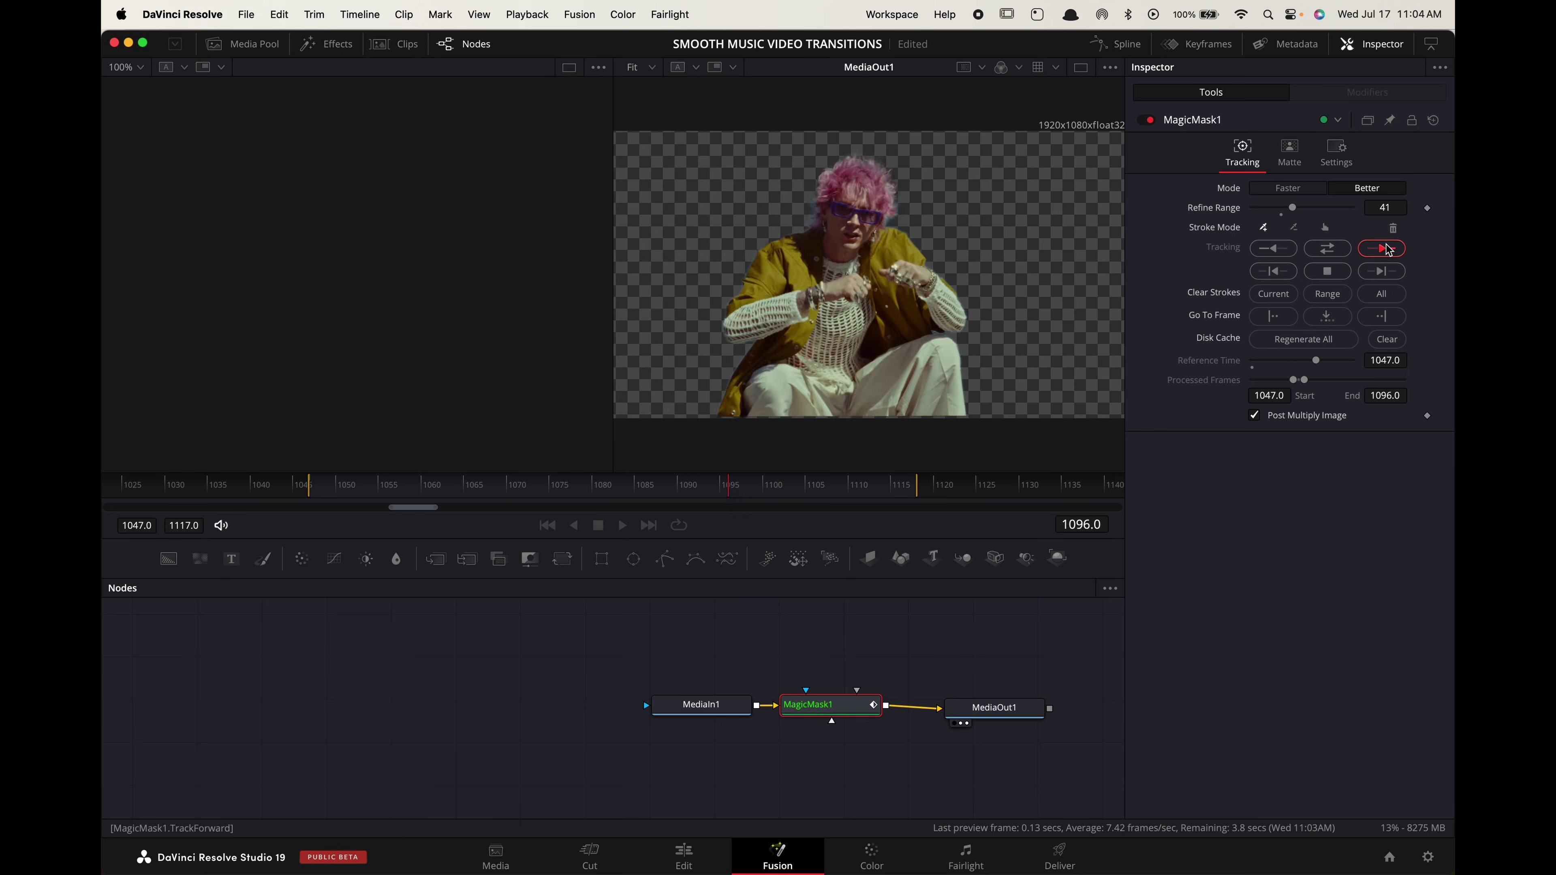
Back on the Edit page, nudge the V1 footage 6 frames later
click(684, 857)
drag(663, 773, 690, 774)
click(670, 643)
drag(670, 647, 709, 649)
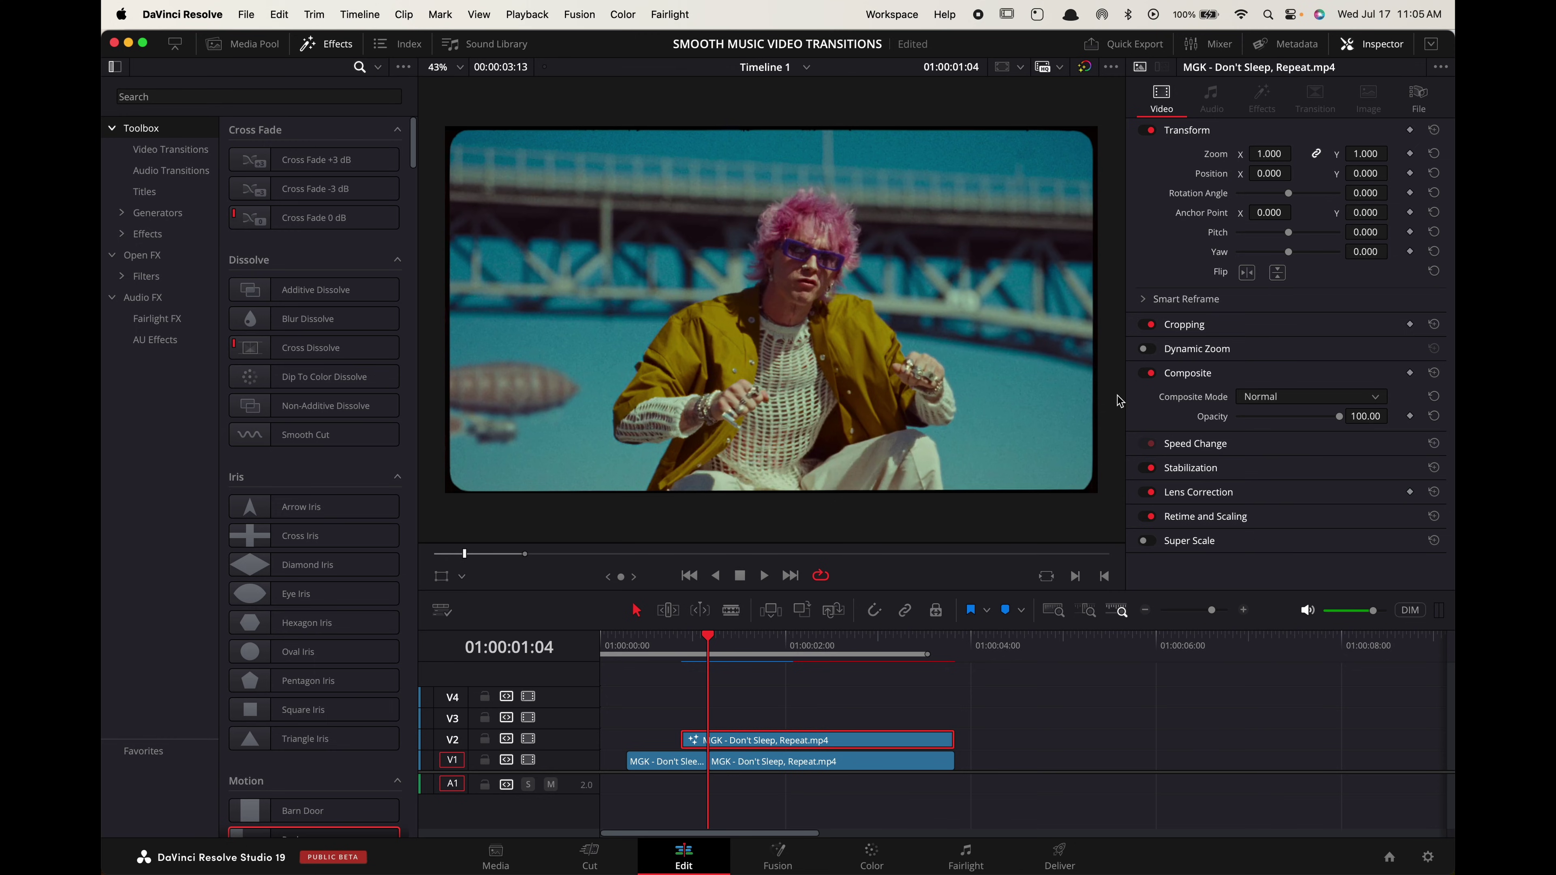
Keyframe the V2 copy's Position, then set Position Y to -1778 at an earlier frame
click(1410, 173)
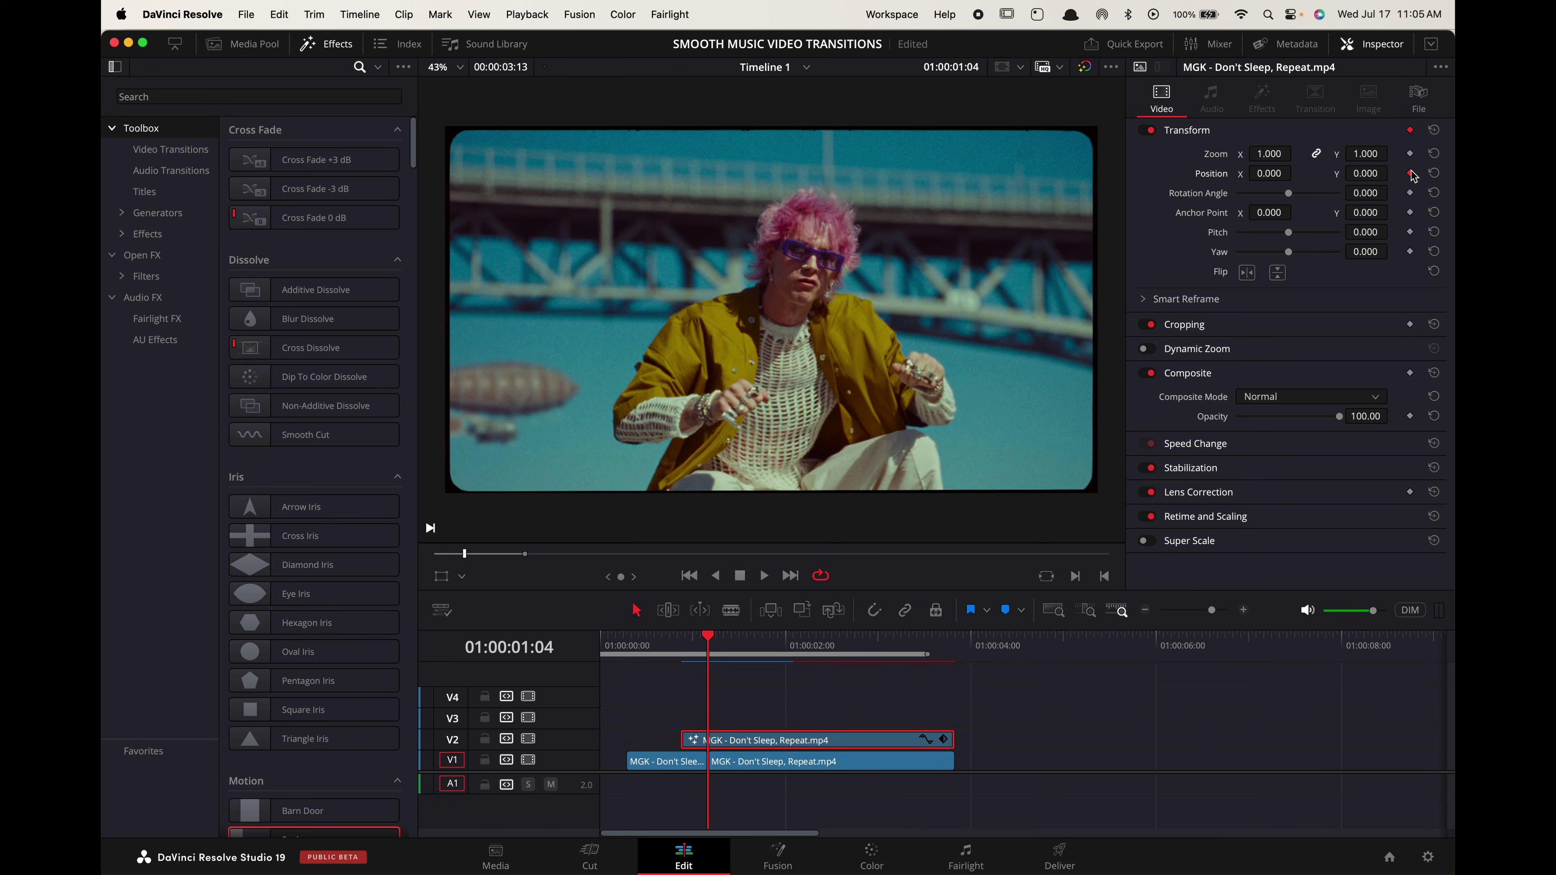
drag(710, 640, 684, 643)
drag(1364, 175, 1391, 174)
key(space)
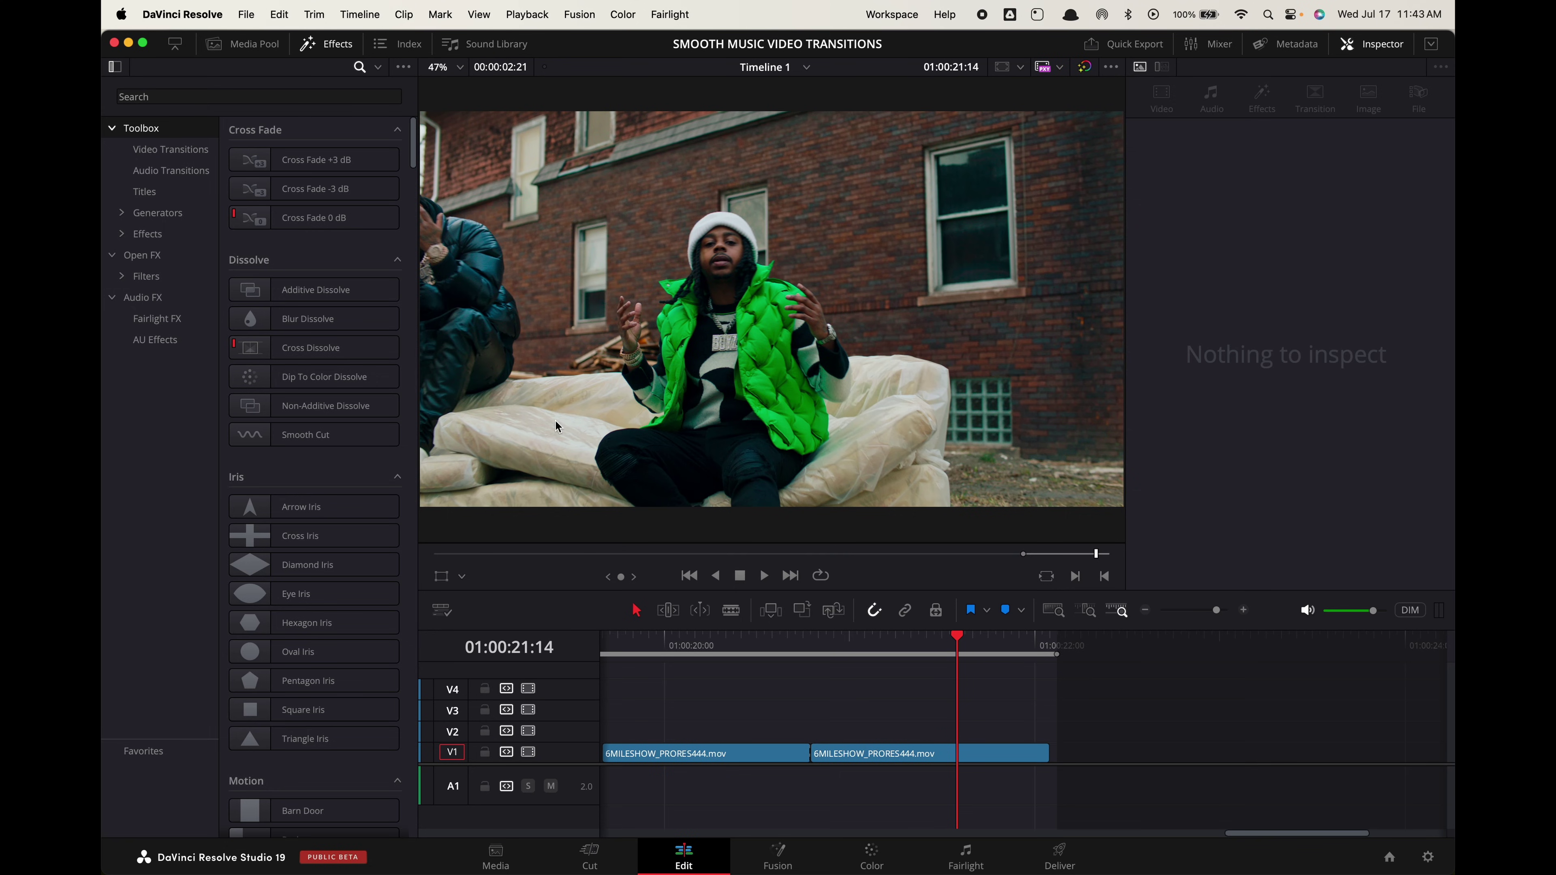
Place a new Adjustment Clip on V2 above the 6MILESHOW footage
click(311, 98)
text(adju)
drag(323, 159, 768, 739)
click(820, 735)
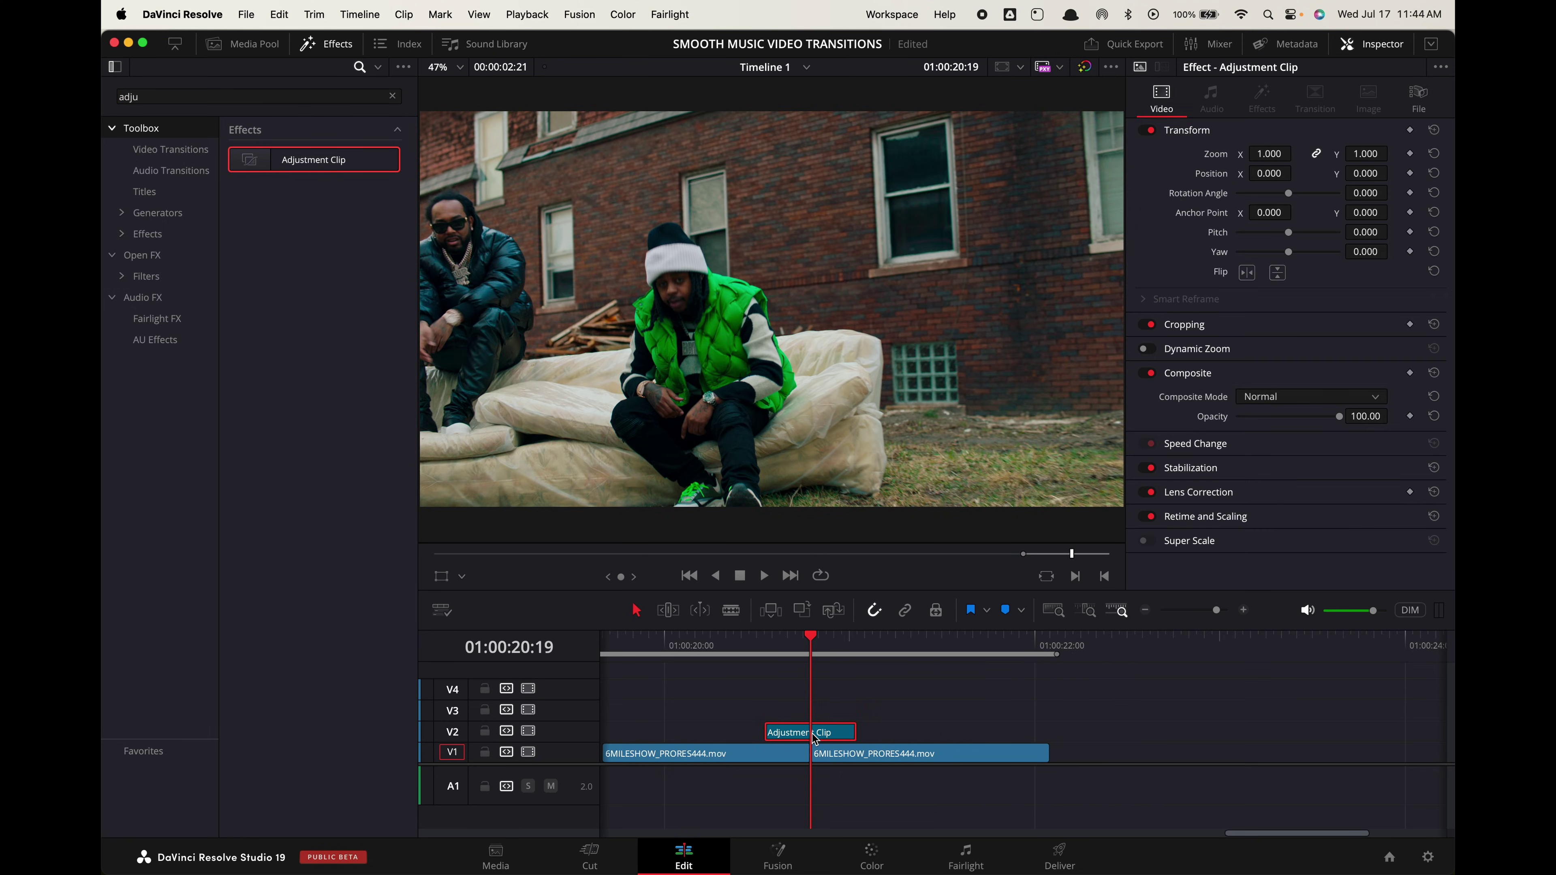
In Fusion, add a Directional Blur node between MediaIn1 and MediaOut1
click(787, 857)
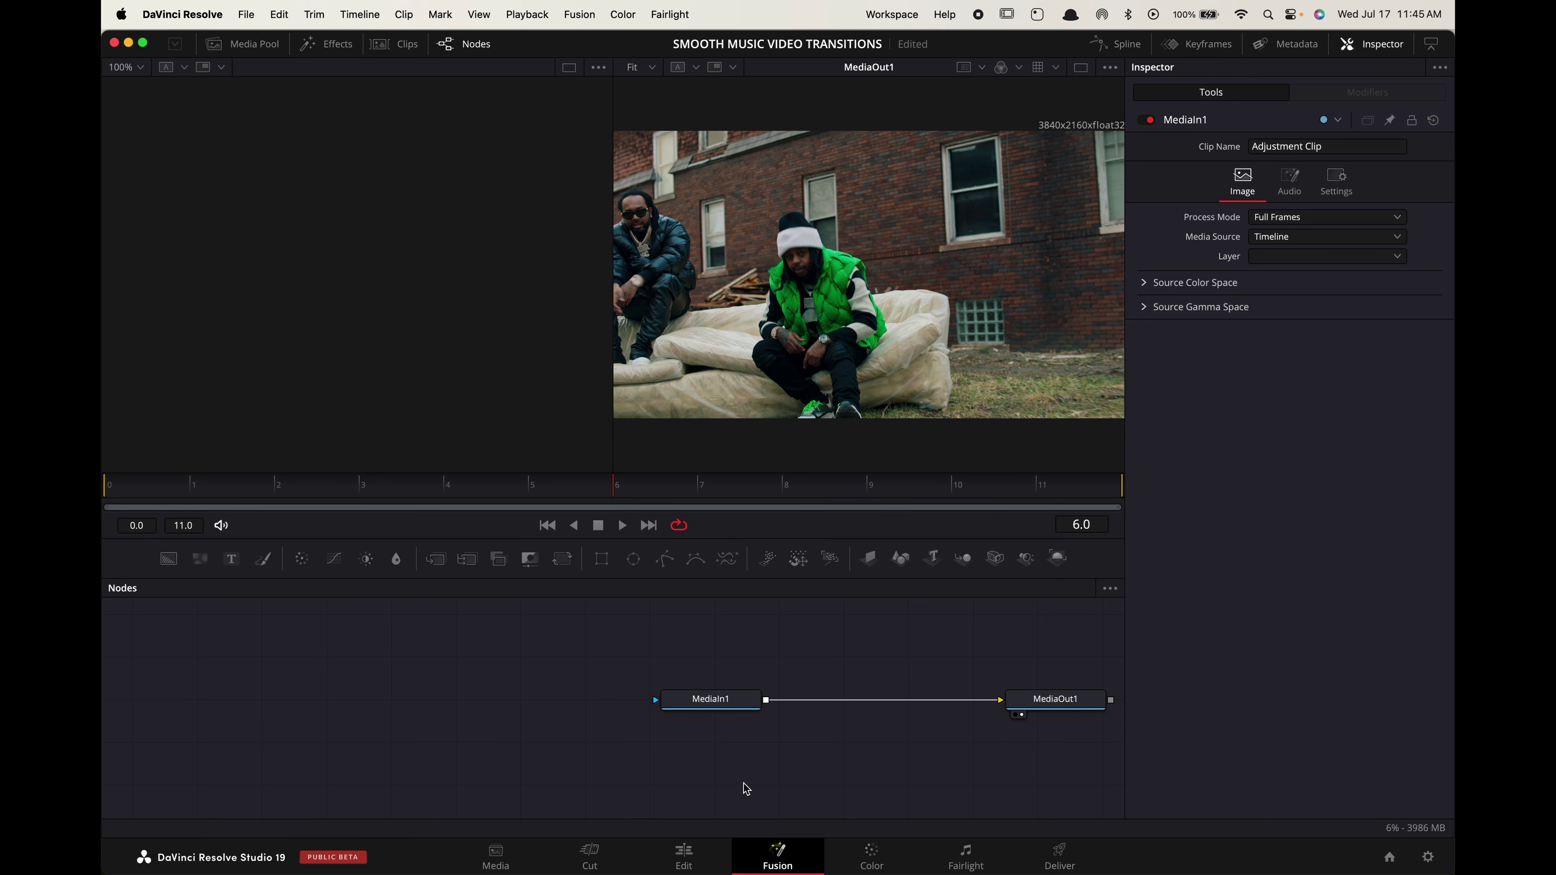
click(716, 704)
key(shift+space)
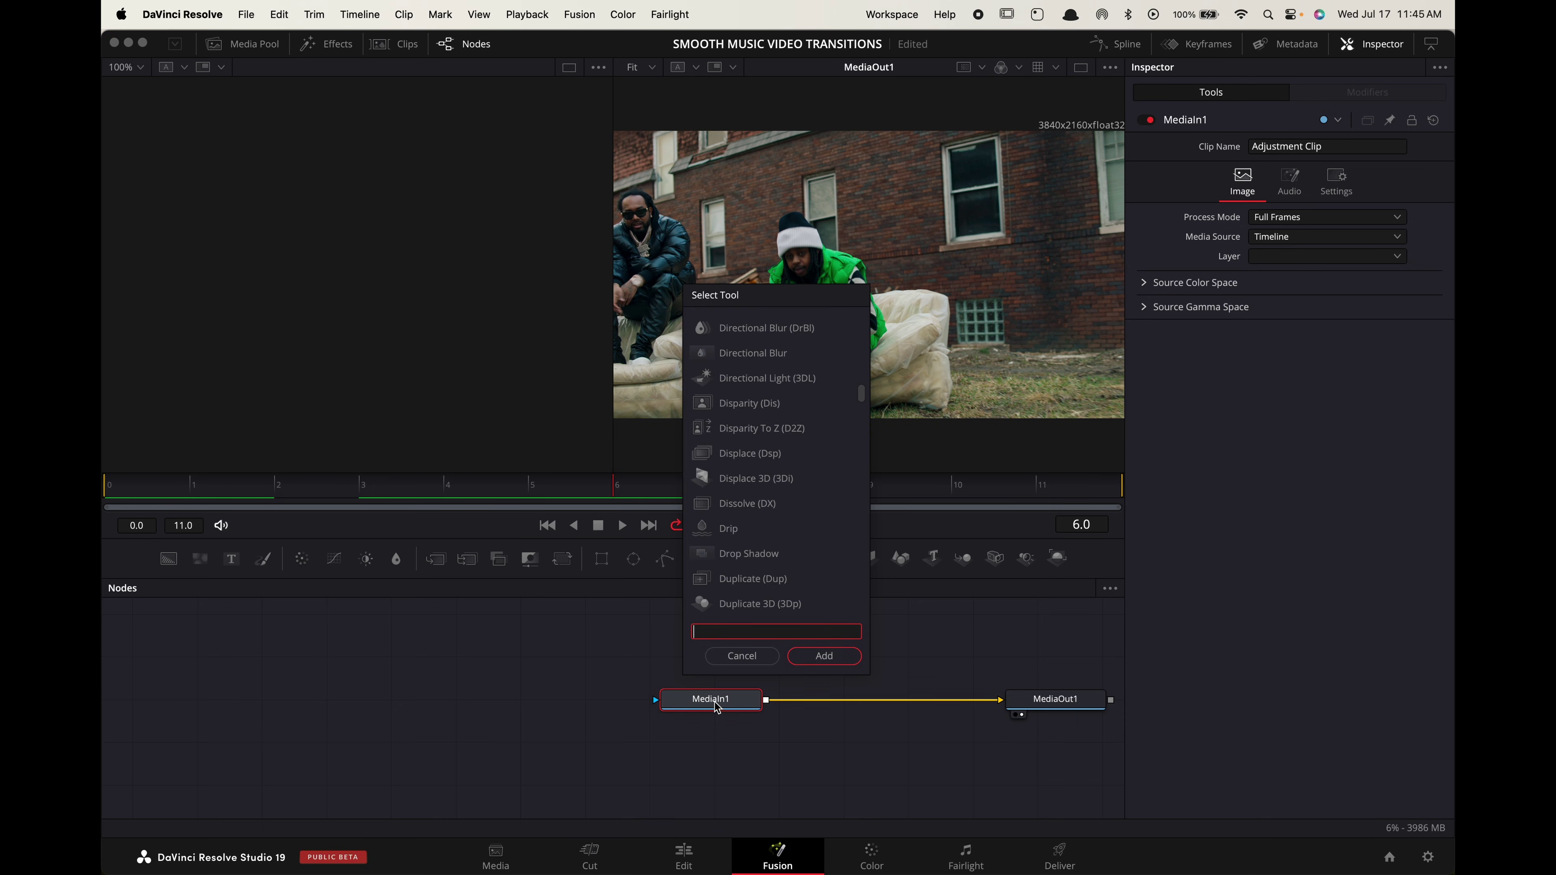
text(direct)
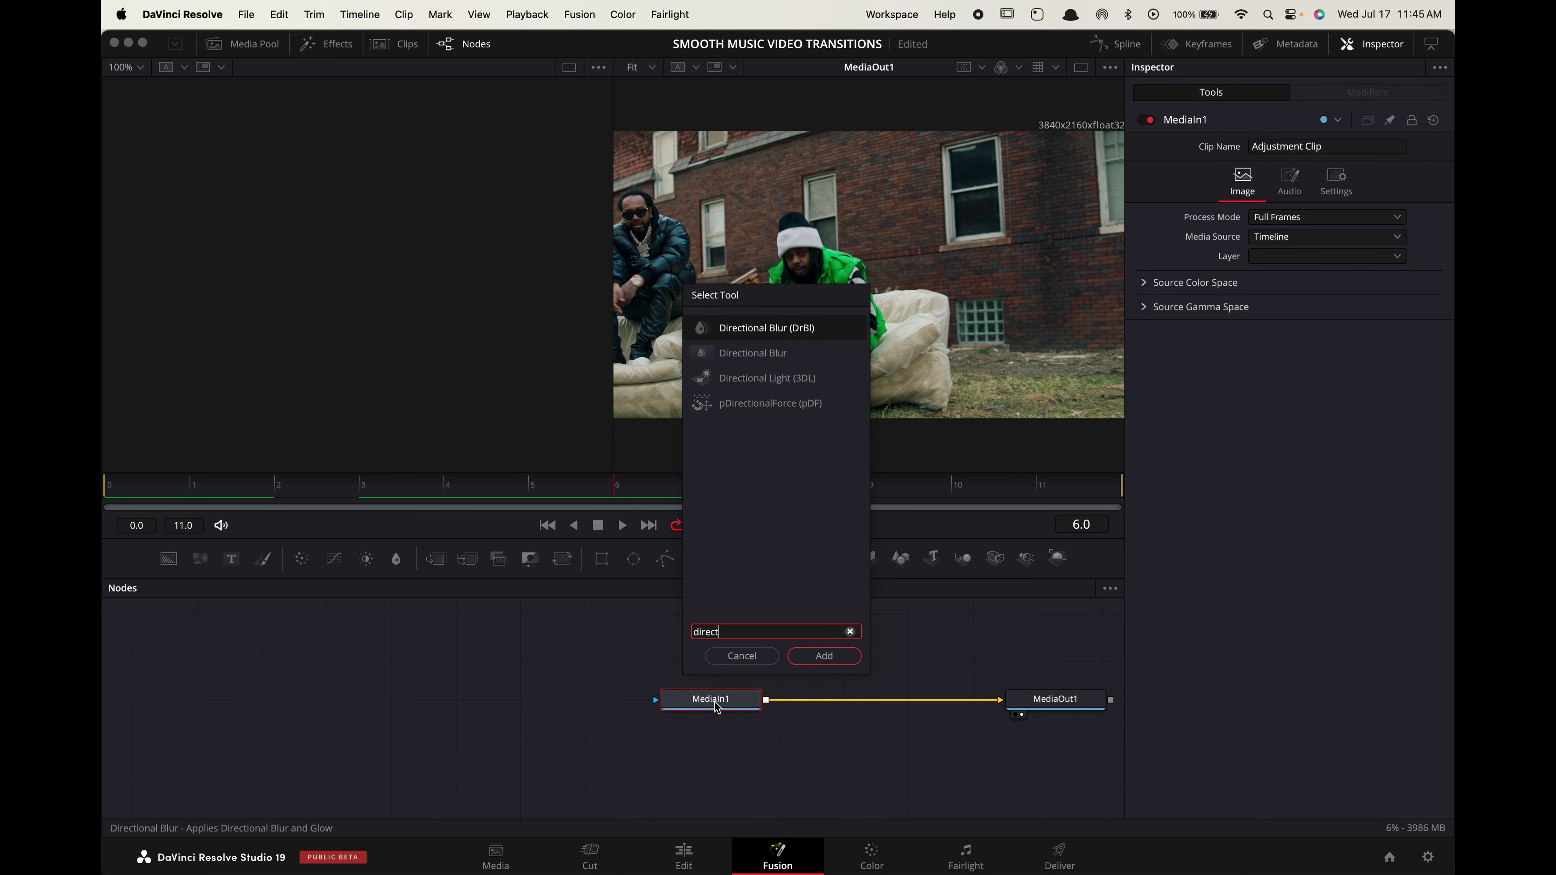
key(Return)
mouse_move(616, 508)
mouse_down()
mouse_move(571, 496)
mouse_move(629, 497)
mouse_up()
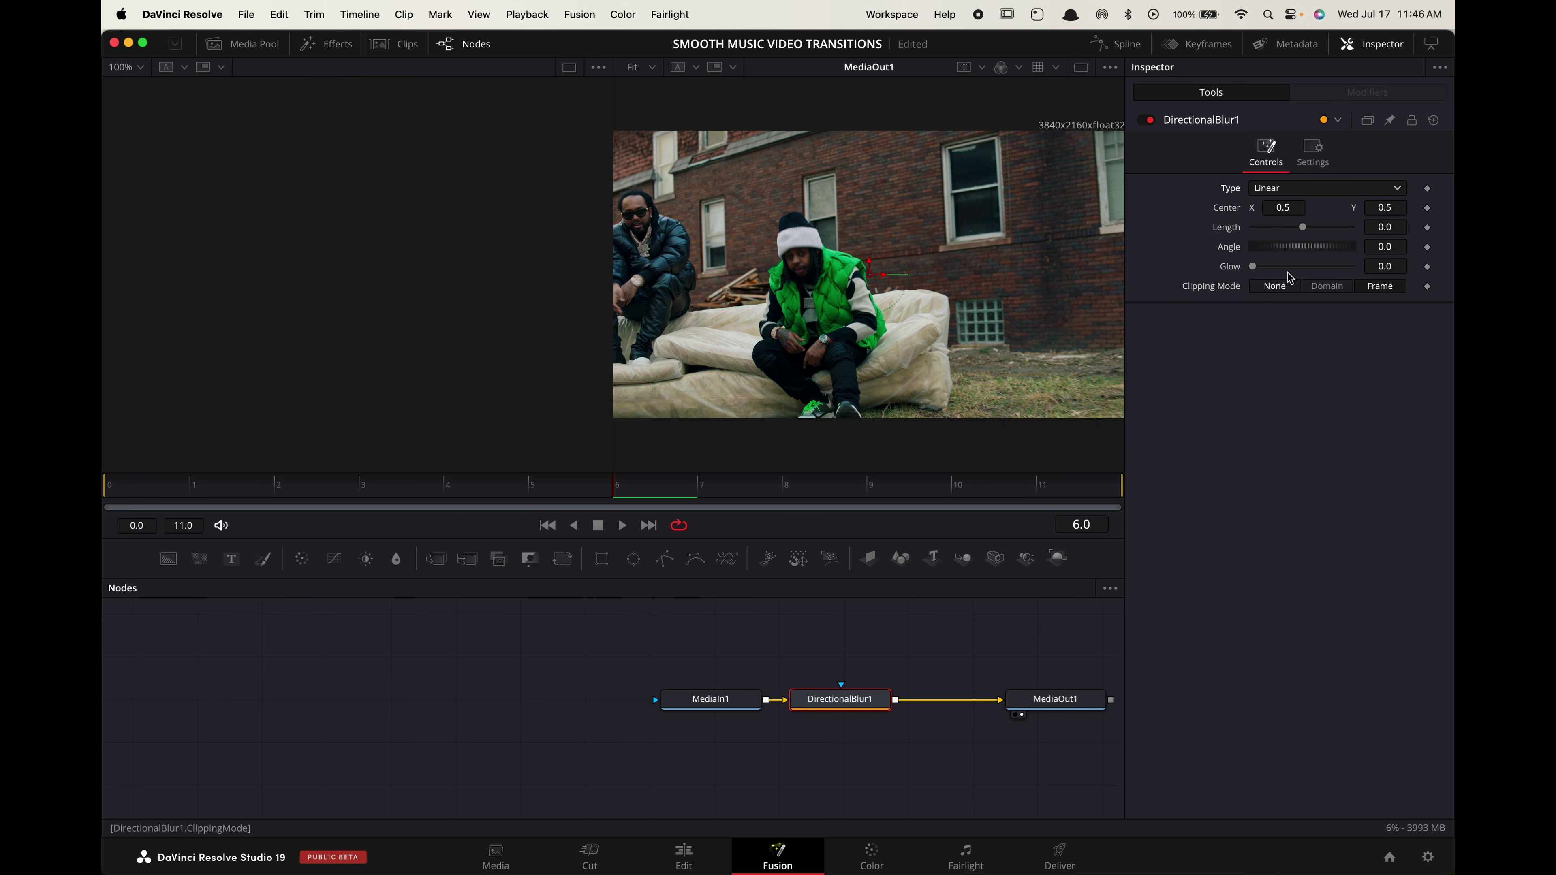
Set the blur Type to Zoom and keyframe Length 0.1 and Angle 20 at frame 6
click(1336, 196)
click(1372, 262)
click(1428, 229)
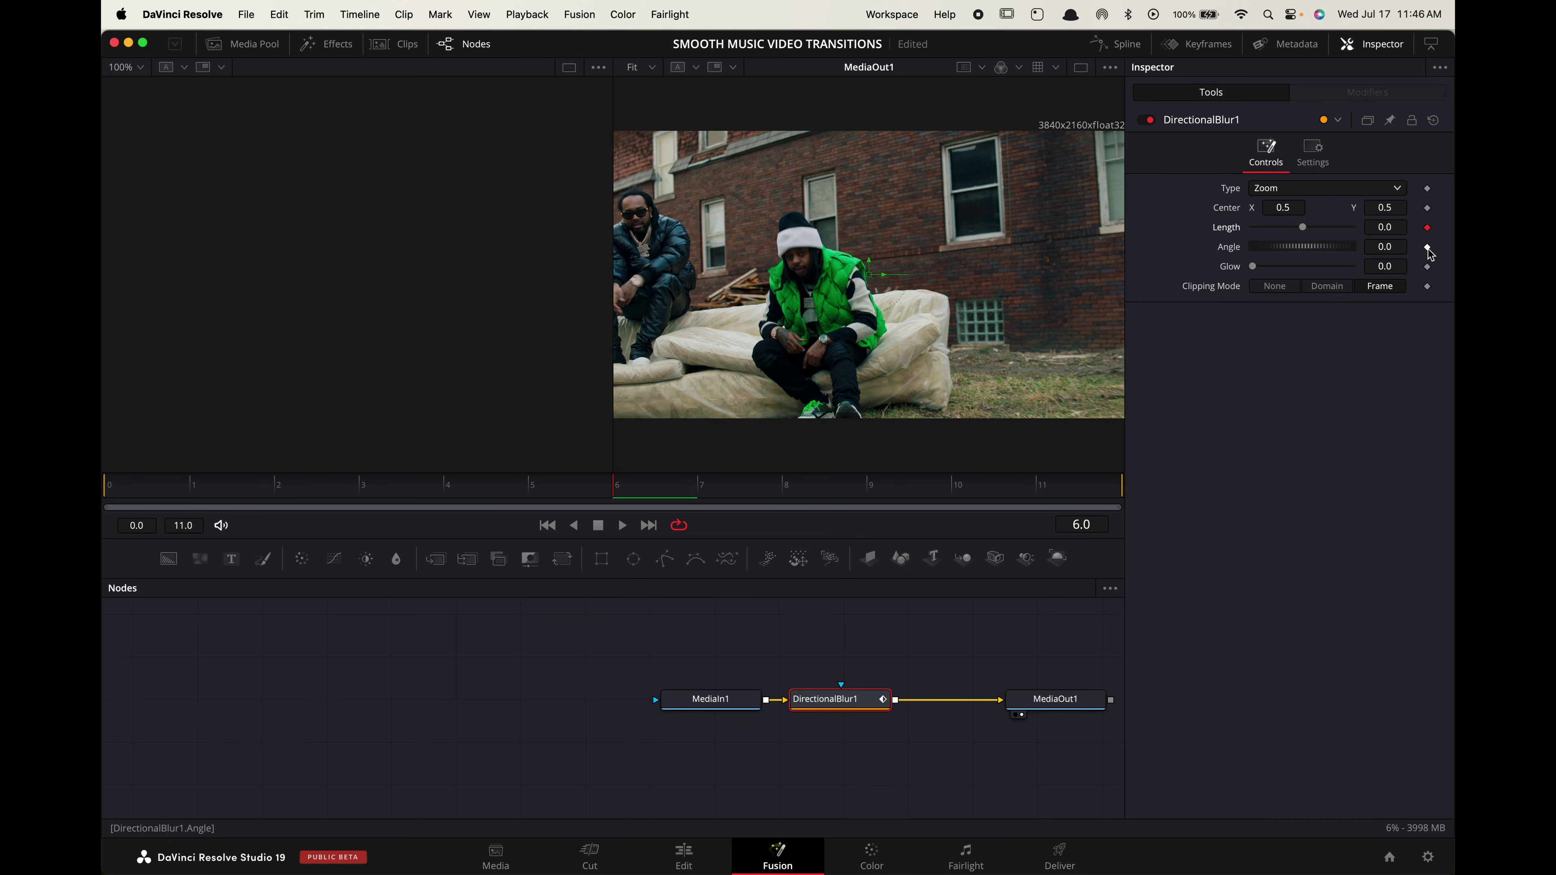
drag(1305, 232, 1371, 231)
click(1380, 245)
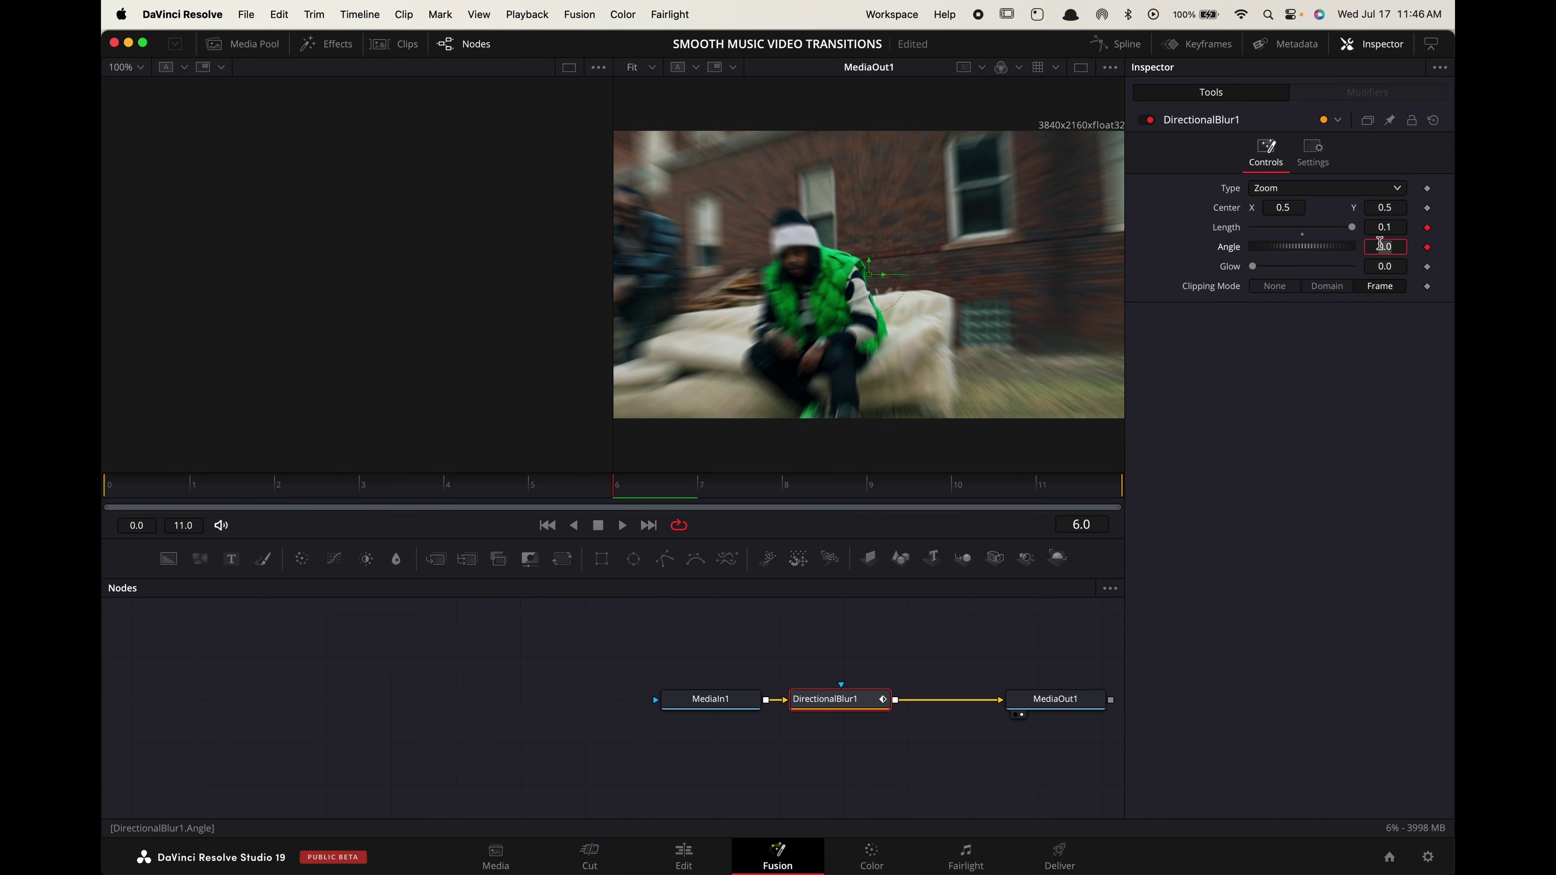
key(Tab)
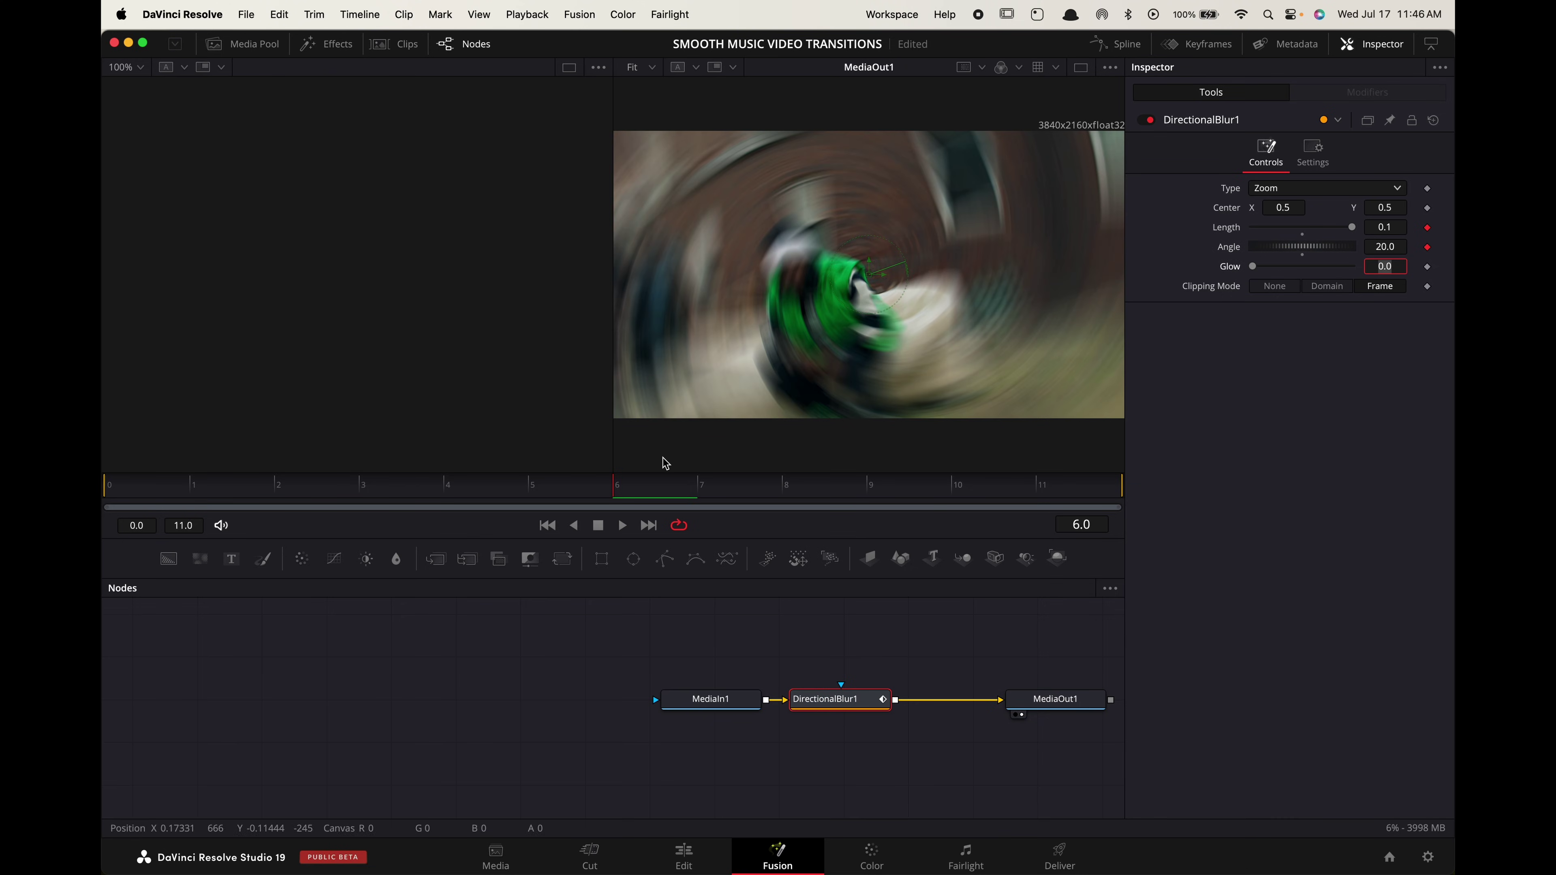
Keyframe the blur Length and Angle to 0 at frames 0 and 10
key(space)
click(1388, 245)
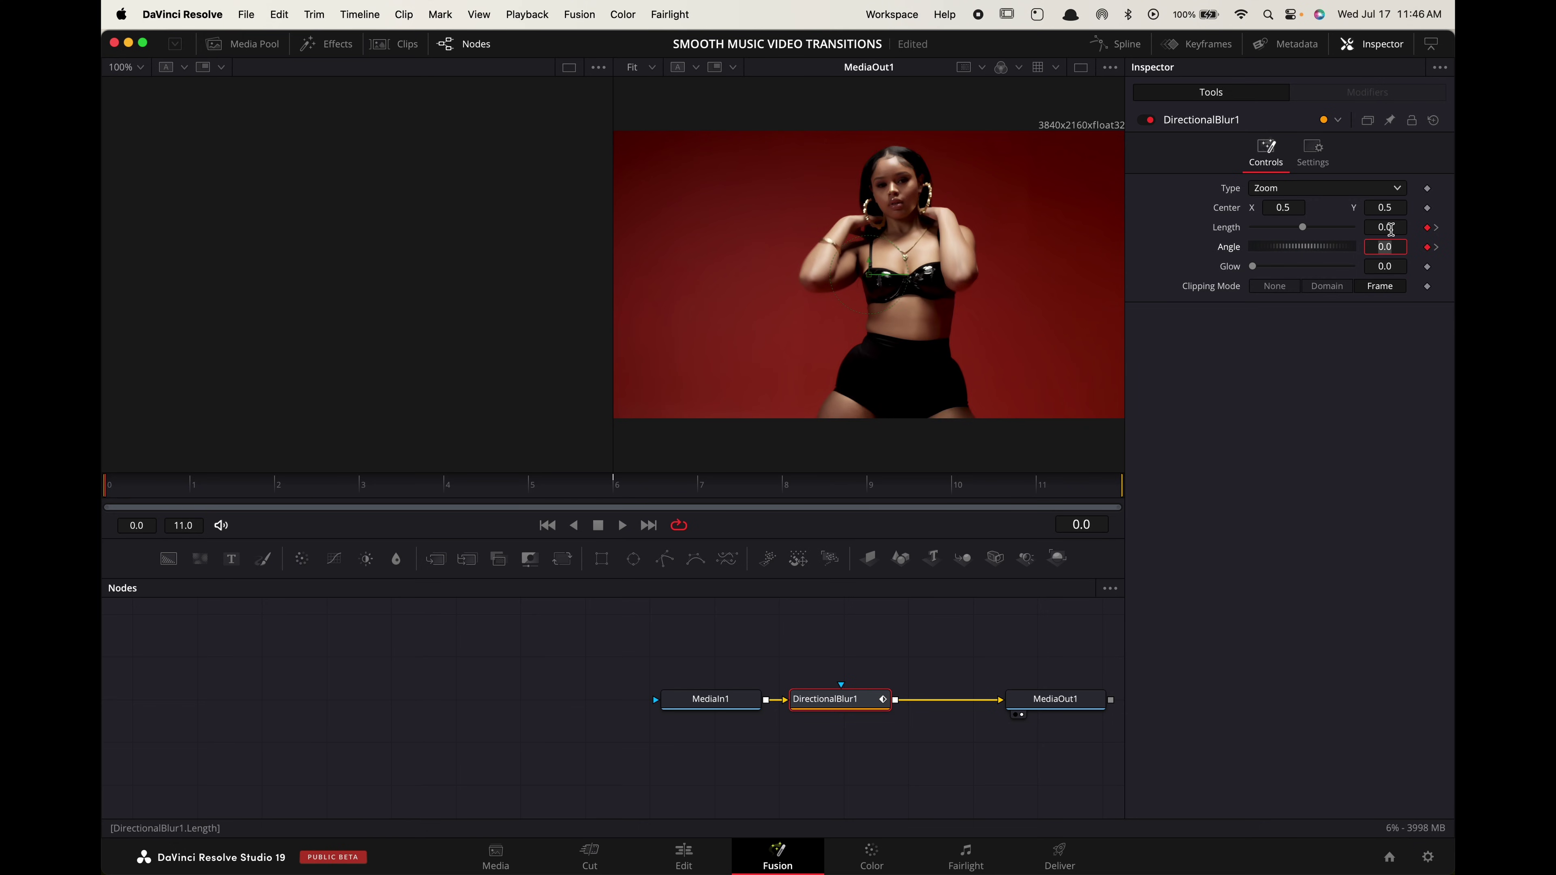
click(951, 485)
click(1385, 227)
text(0)
key(Tab)
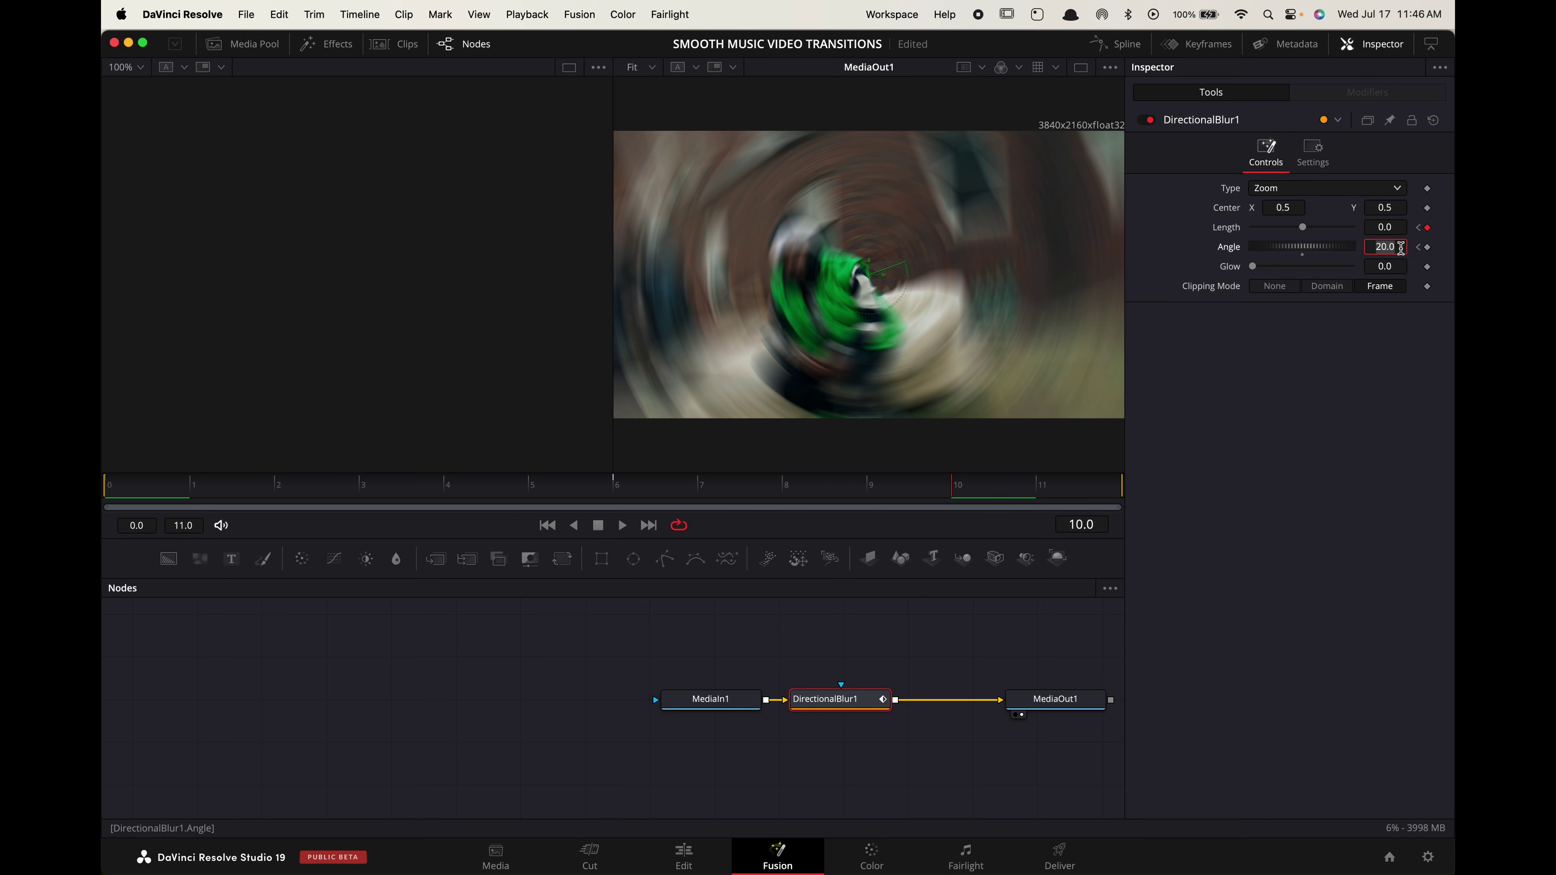
text(0)
key(Tab)
Select all Length and Angle keyframes in the Spline editor and smooth them
click(1114, 43)
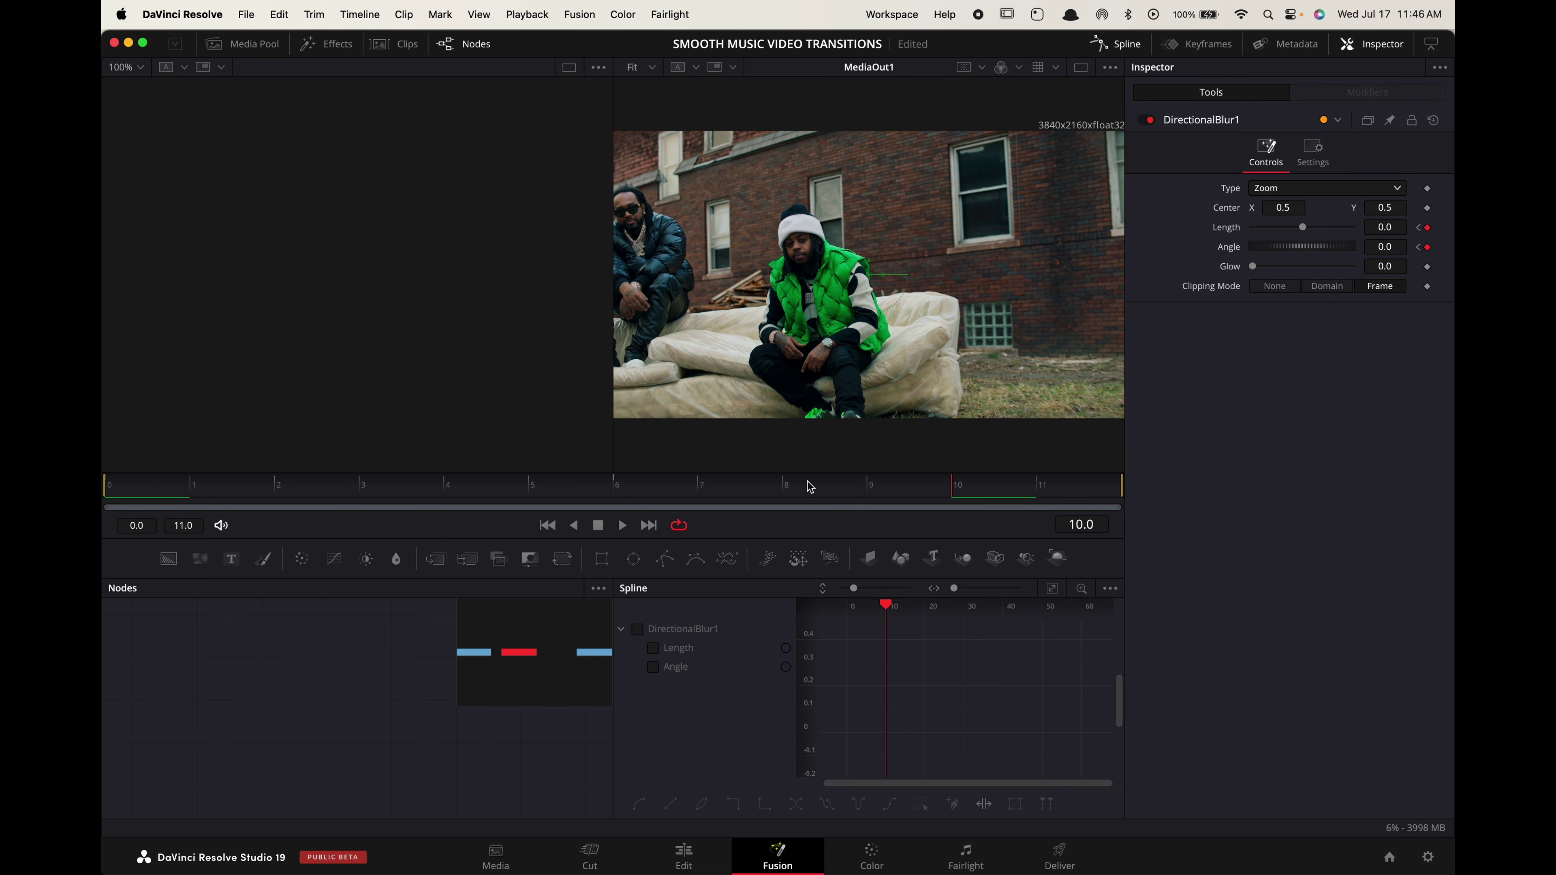
click(638, 630)
click(1052, 588)
drag(837, 620, 1069, 681)
key(ctrl+a)
key(shift+s)
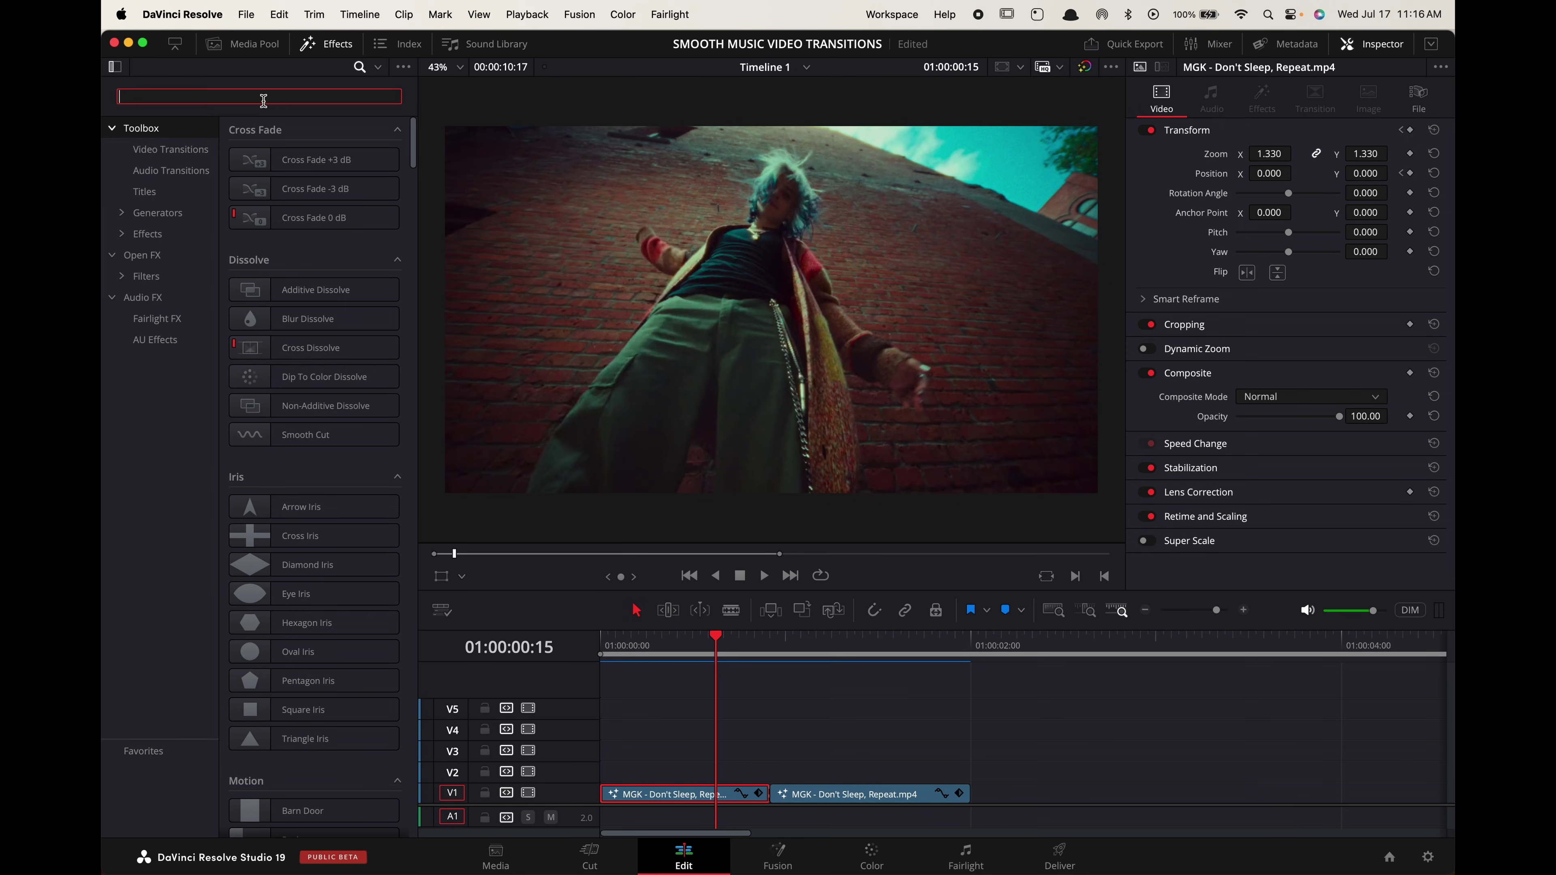
Place an Adjustment Clip on V2 over the cut between the two clips
text(adjus)
drag(287, 159, 769, 773)
click(769, 658)
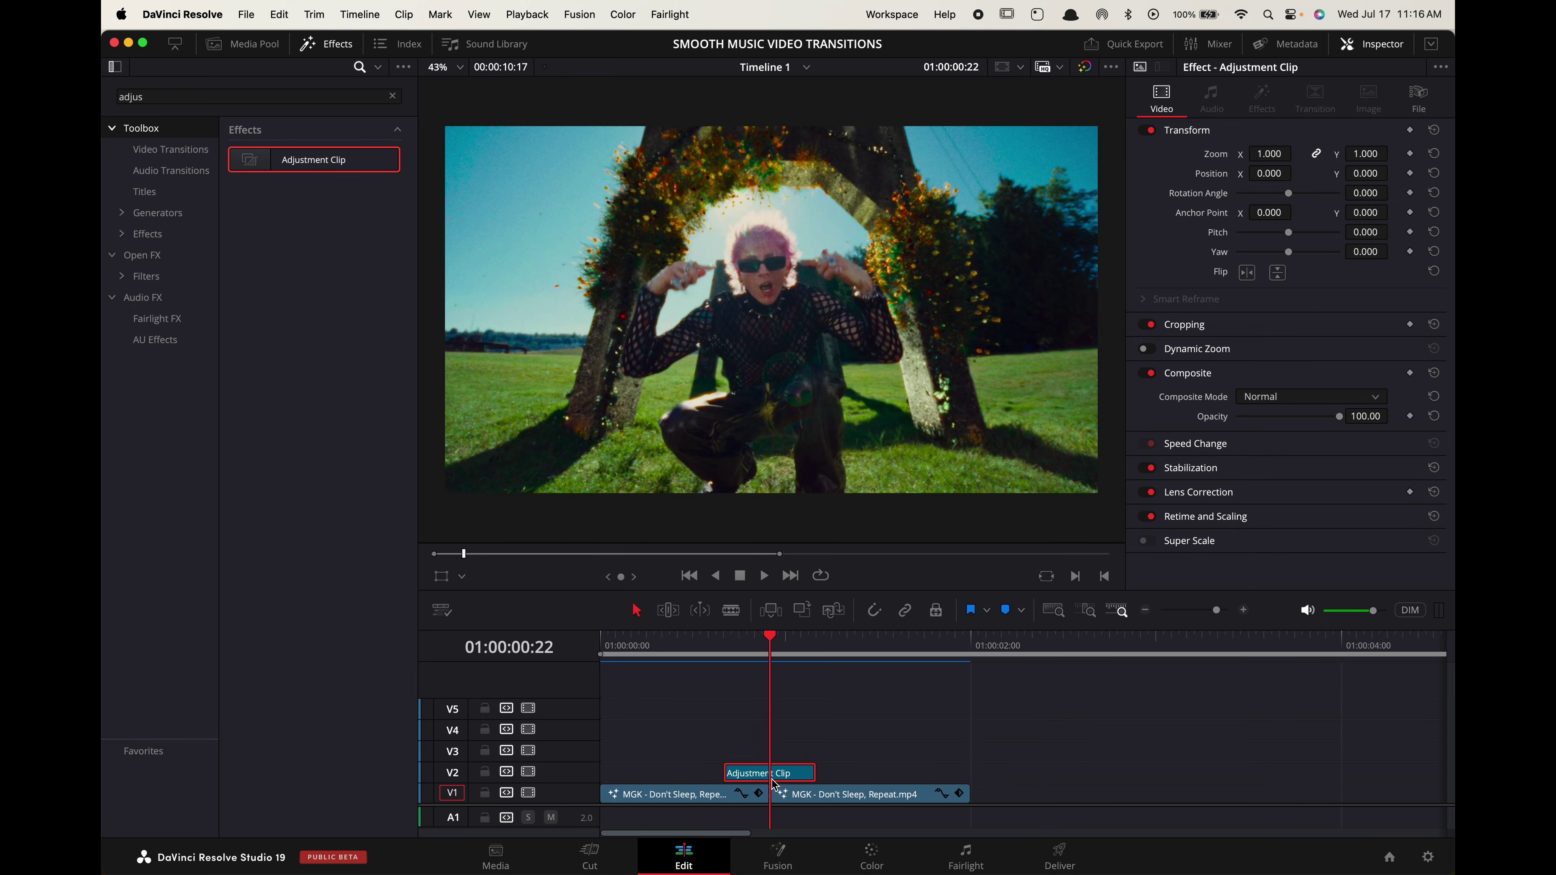
In Fusion, insert a Directional Blur node after the adjustment clip's MediaIn1
click(778, 855)
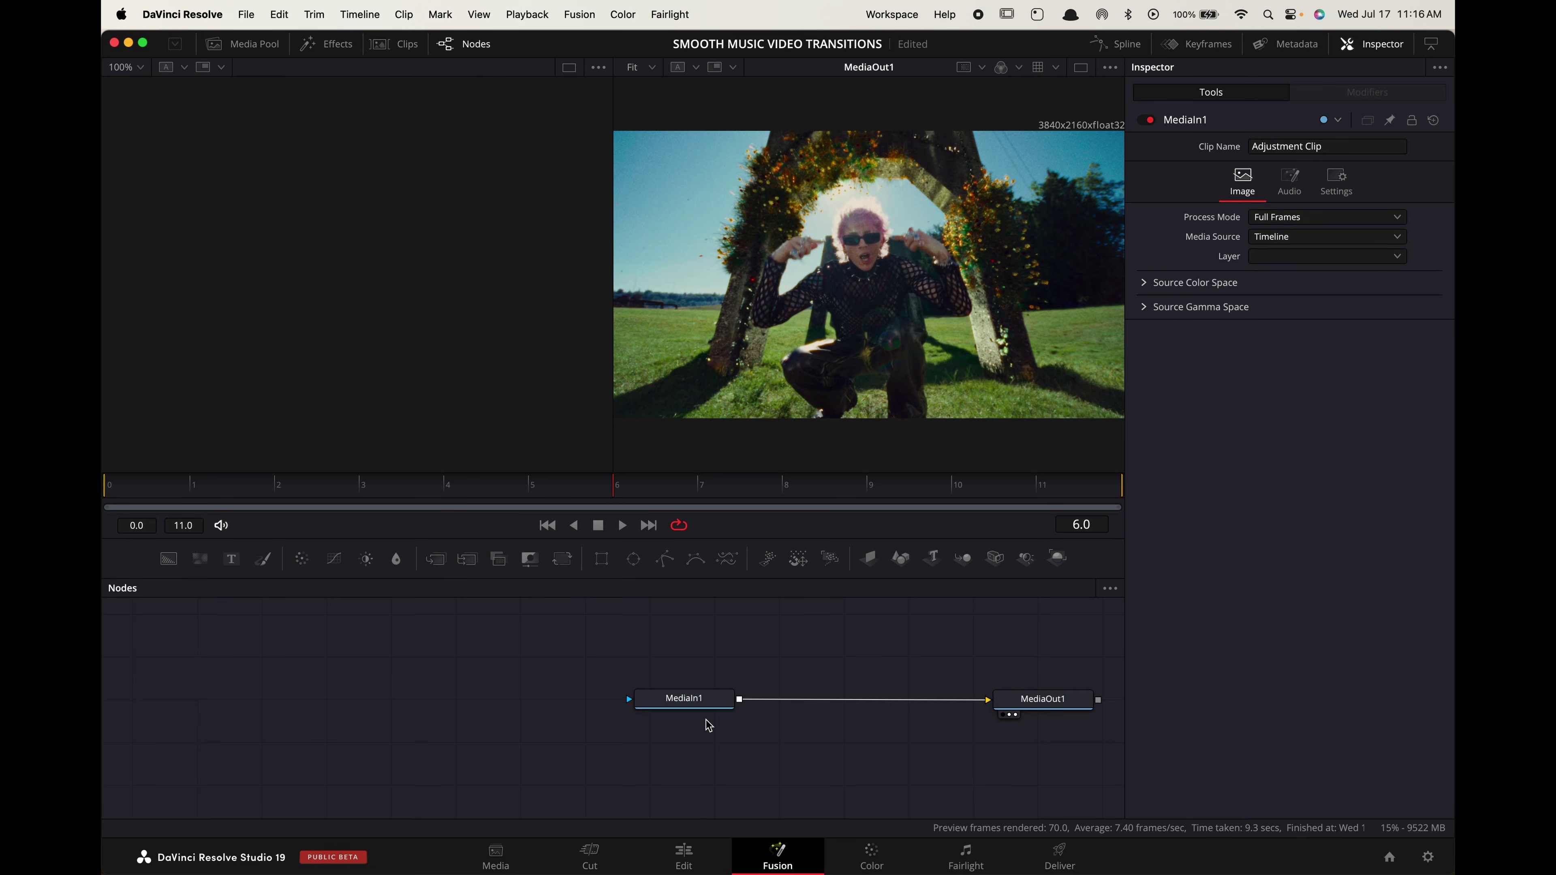
click(696, 706)
key(shift+space)
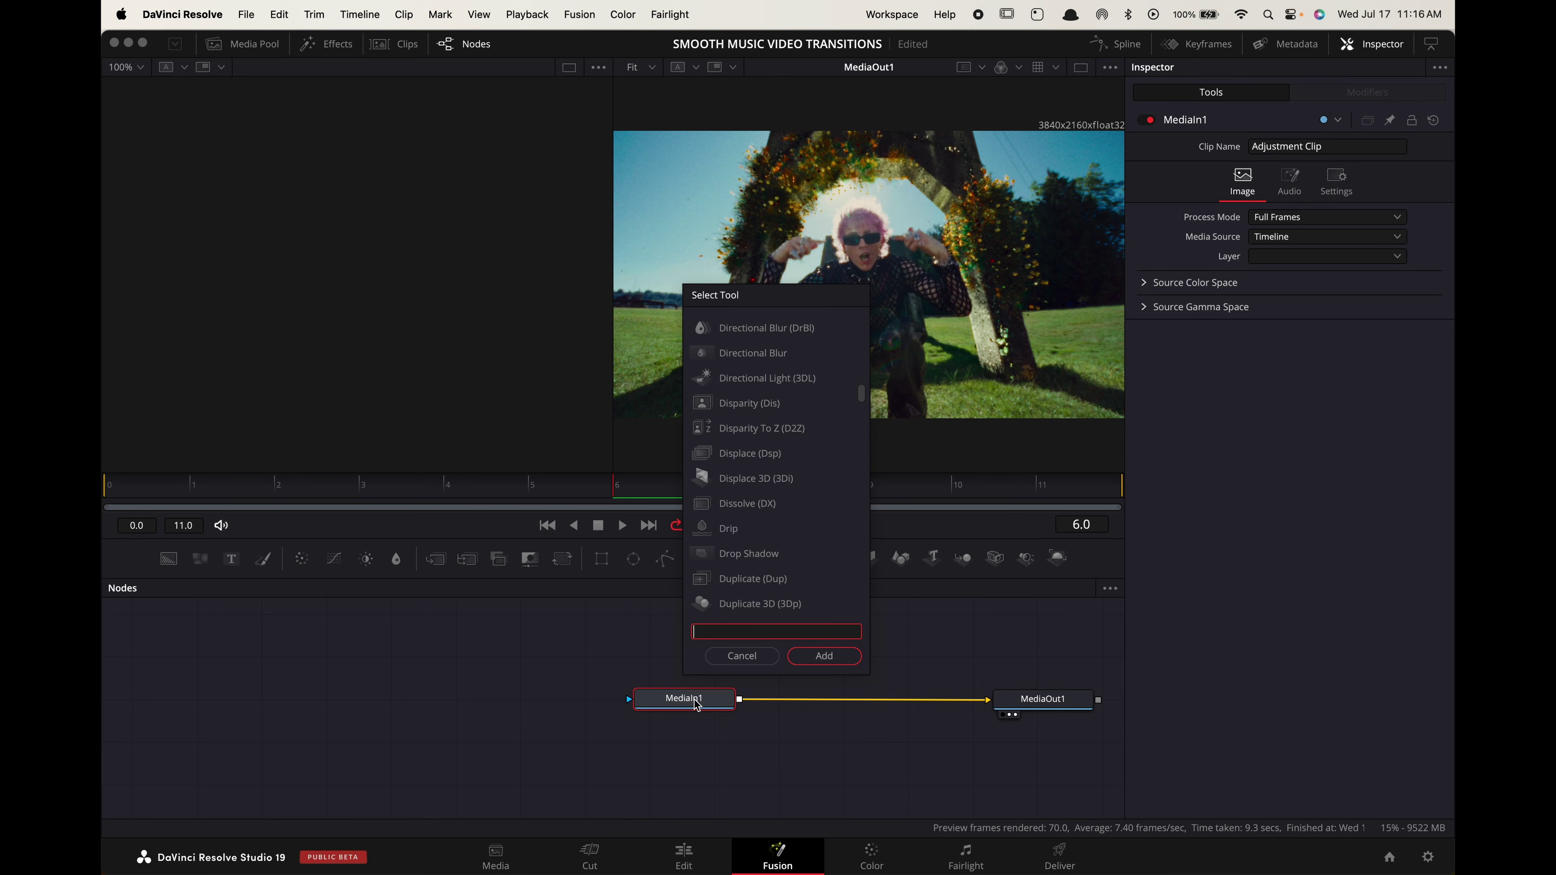
text(directi)
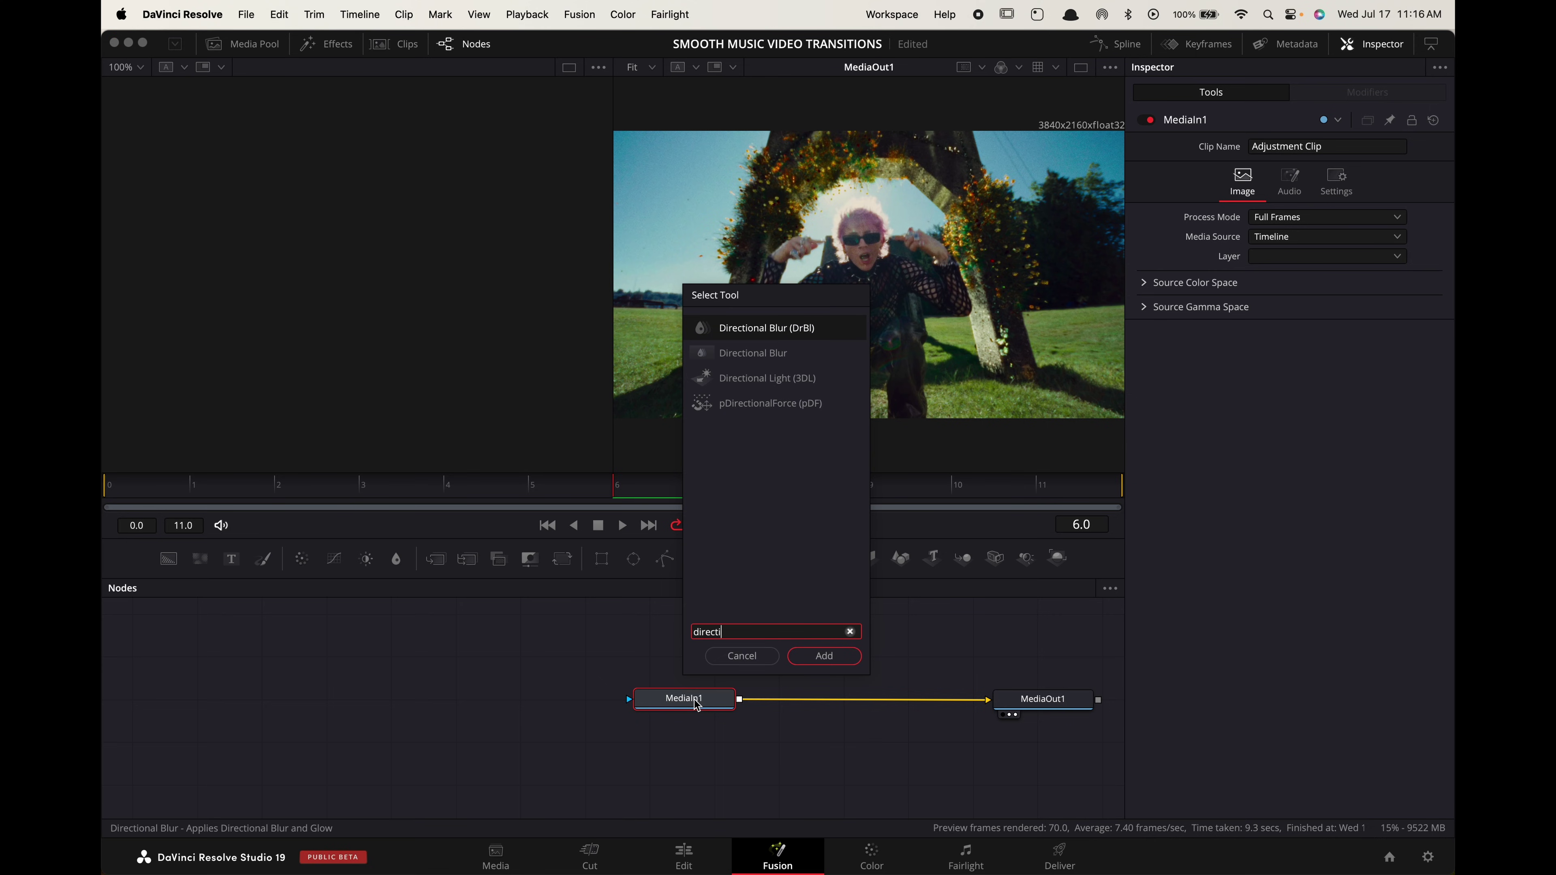
key(Return)
drag(569, 489, 613, 490)
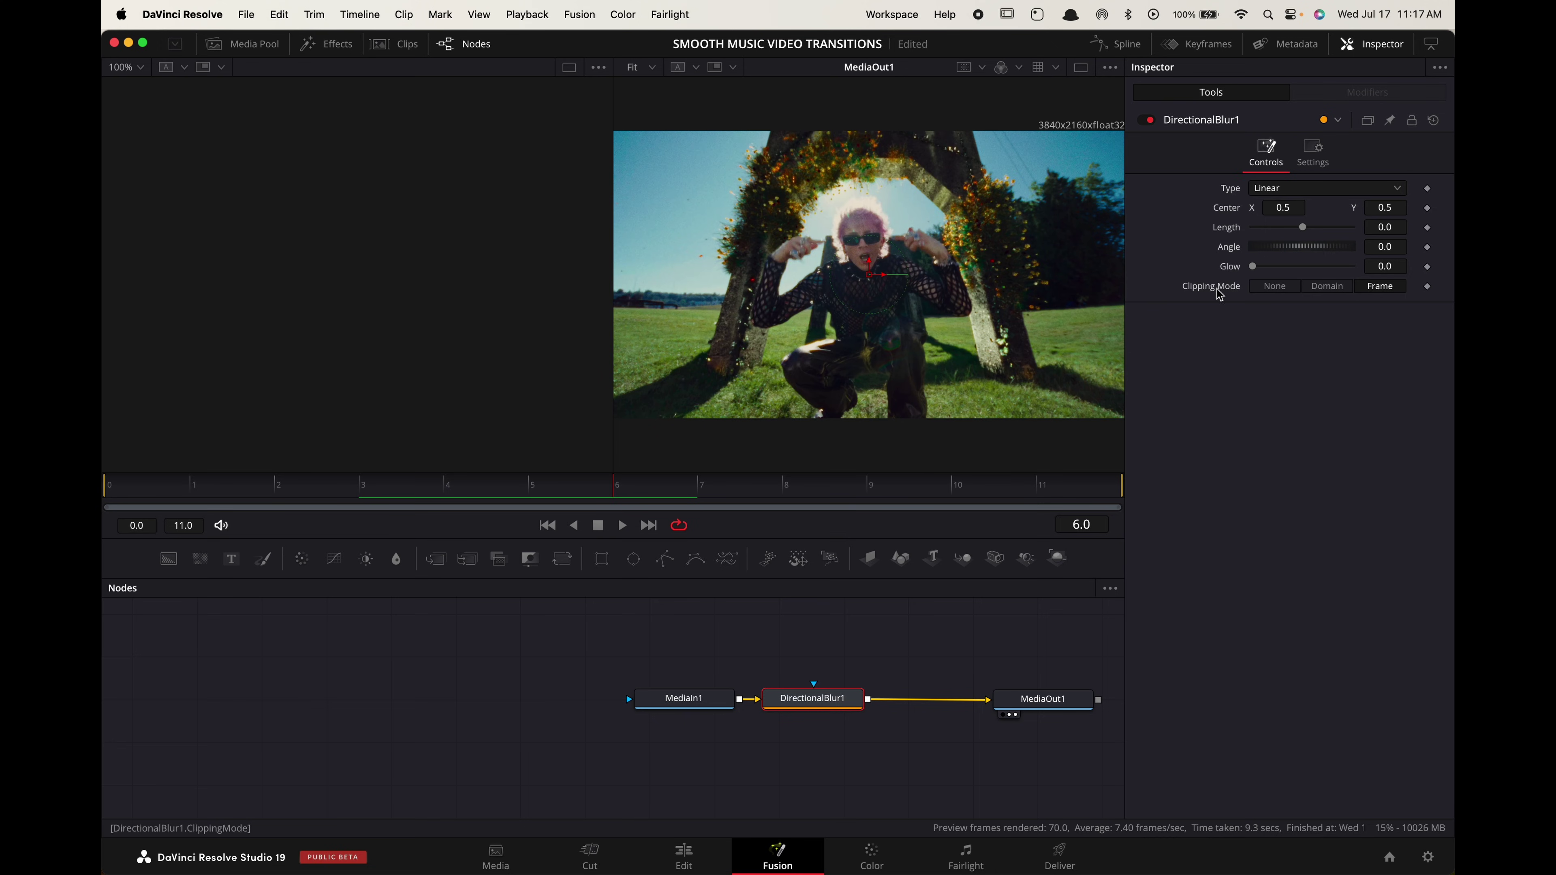
Switch the blur Type to Radial and keyframe Length at -0.1 on frame 6
click(1326, 195)
click(1343, 228)
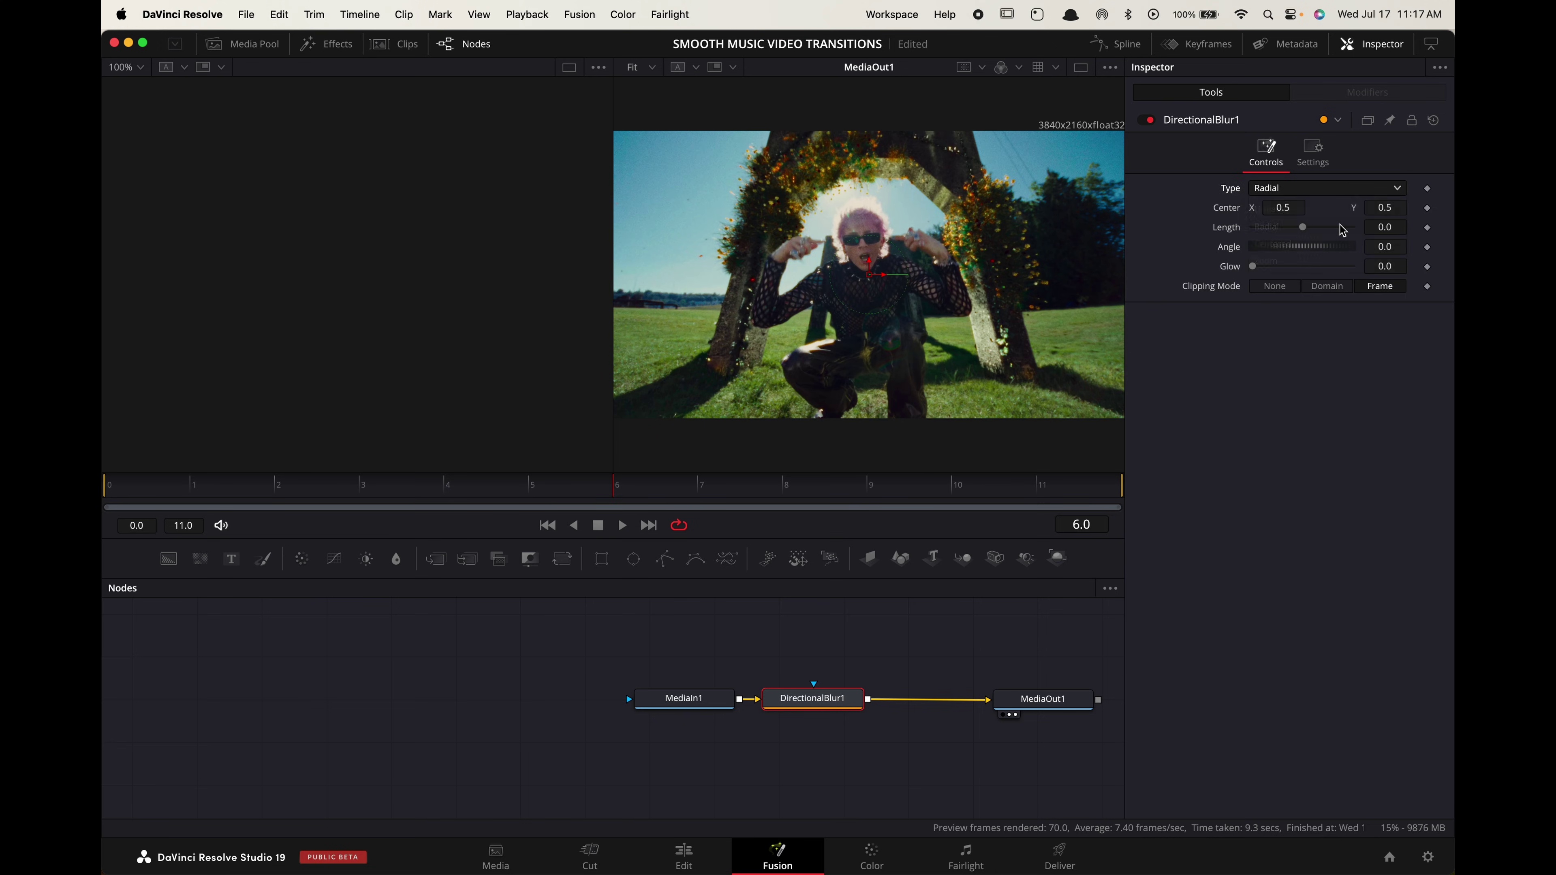
click(1428, 227)
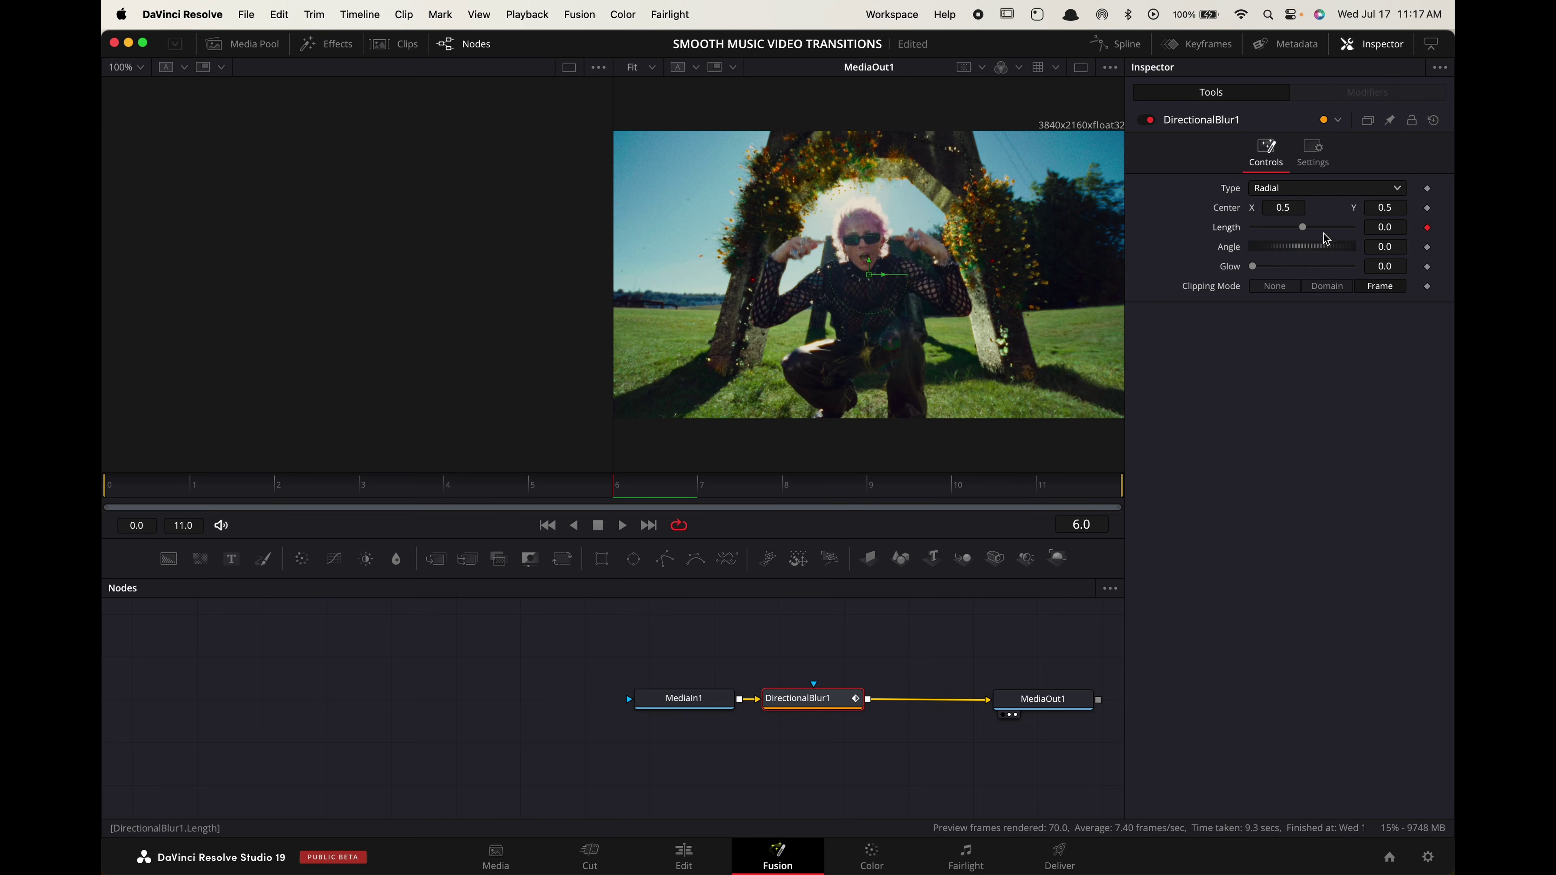
drag(1302, 230, 1253, 228)
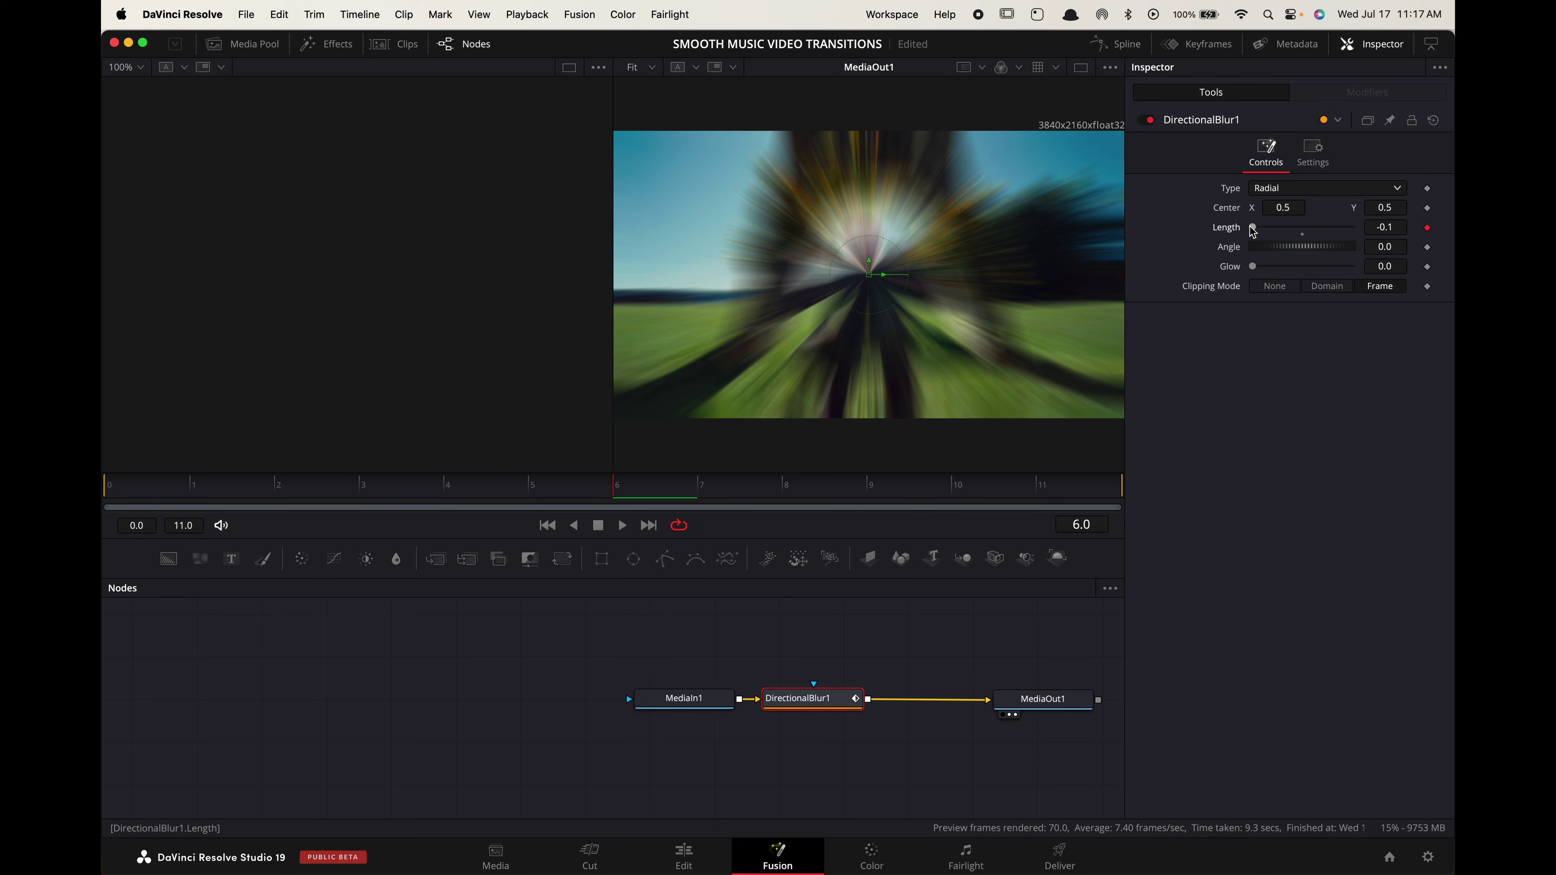
Keyframe the blur Length back to 0 at frames 0 and 11
key(Left)
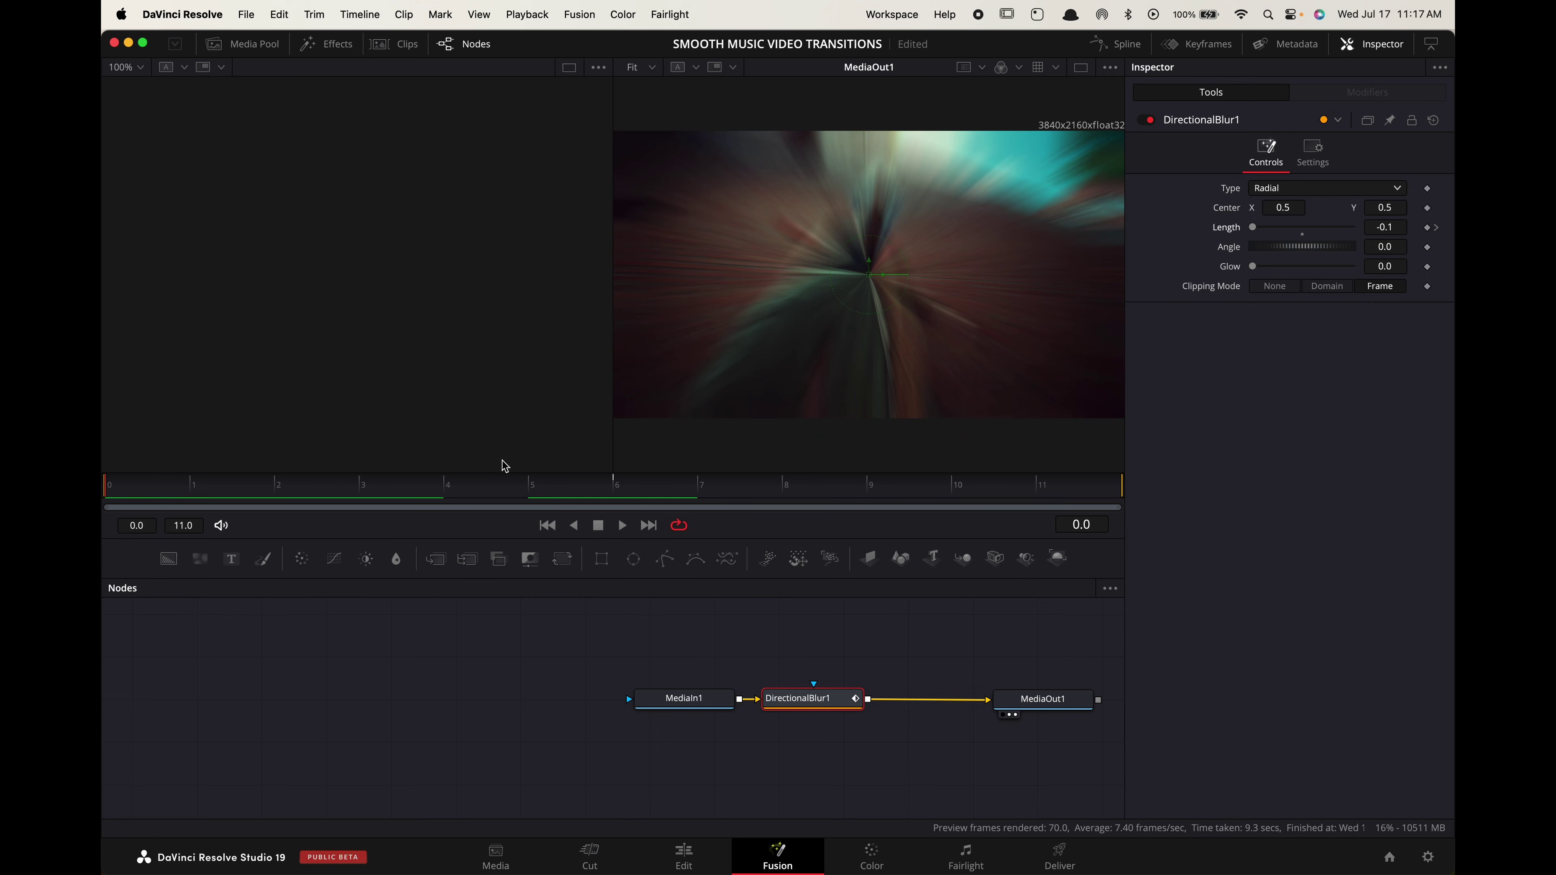
text(0)
key(Tab)
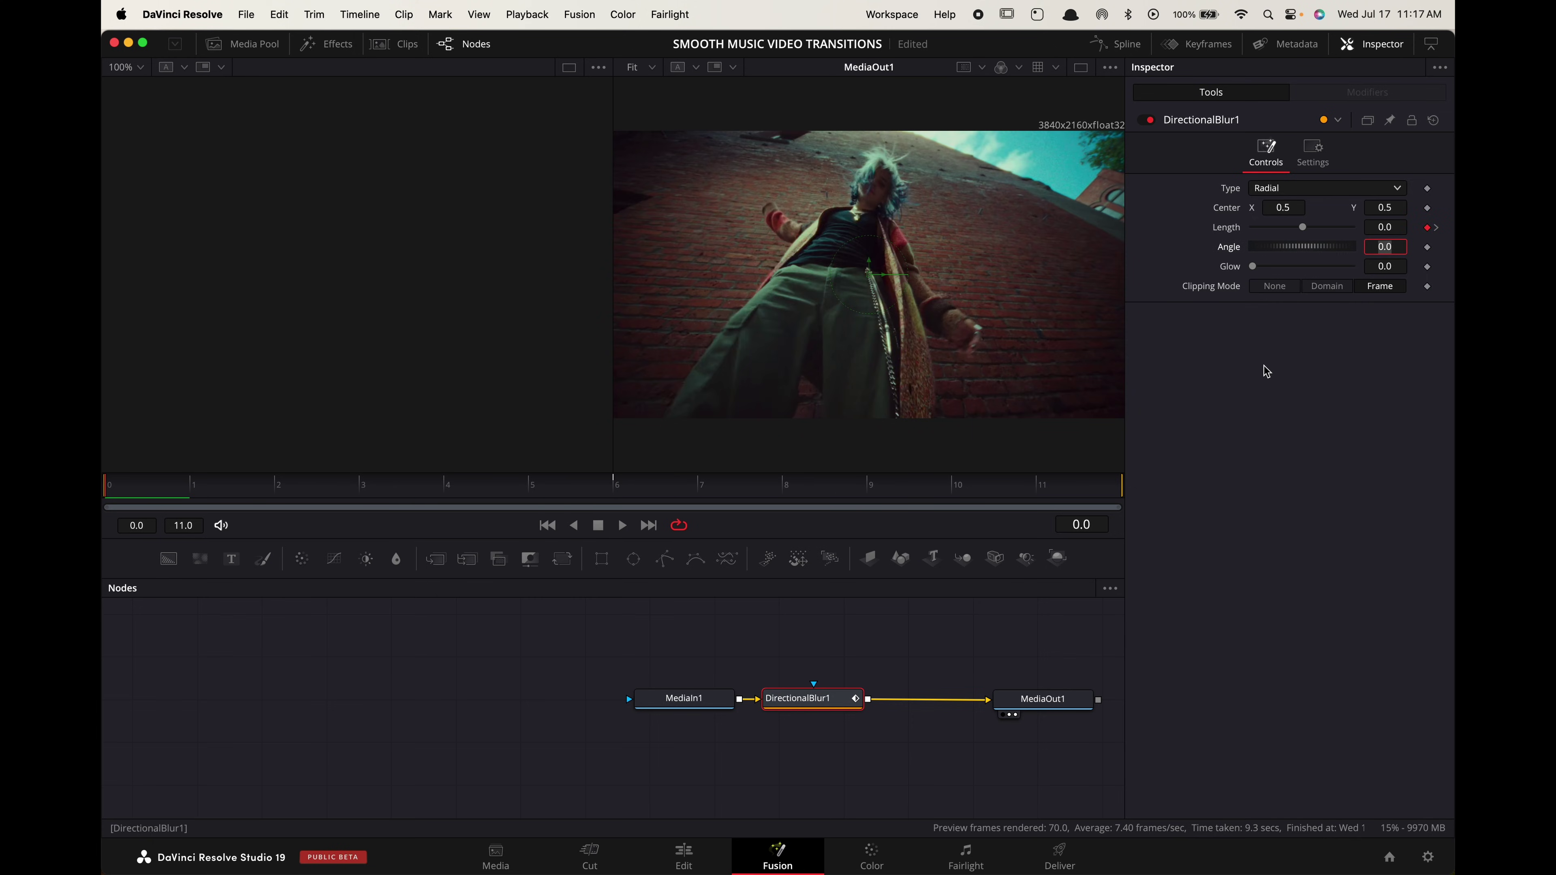
drag(922, 490, 1111, 487)
click(1396, 225)
text(0)
key(Tab)
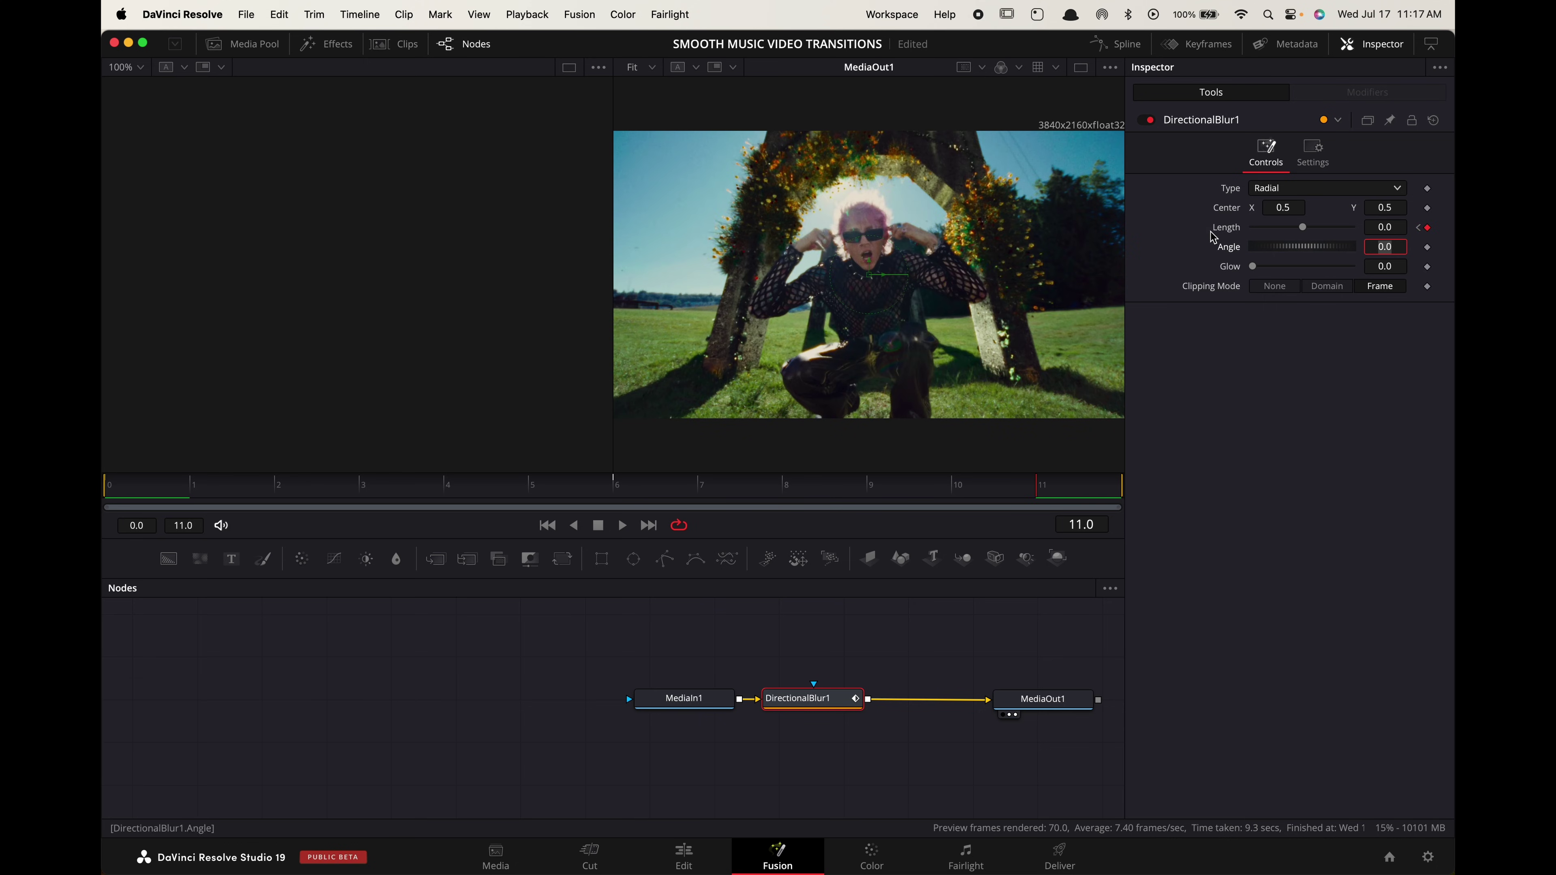
Smooth all Length keyframes in the Spline editor for eased motion
click(1116, 43)
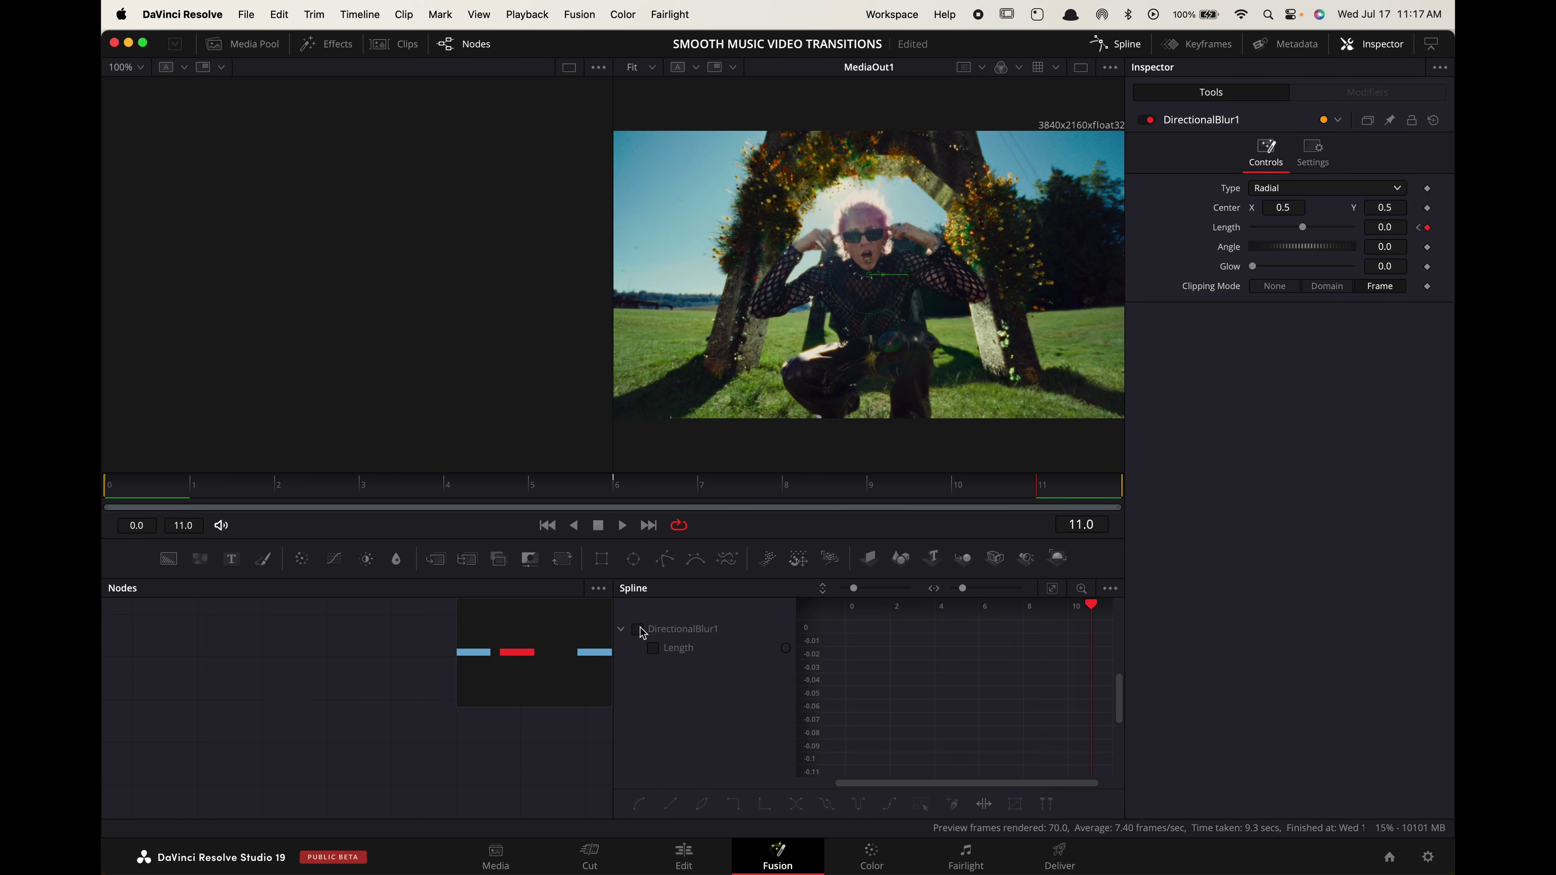
click(638, 630)
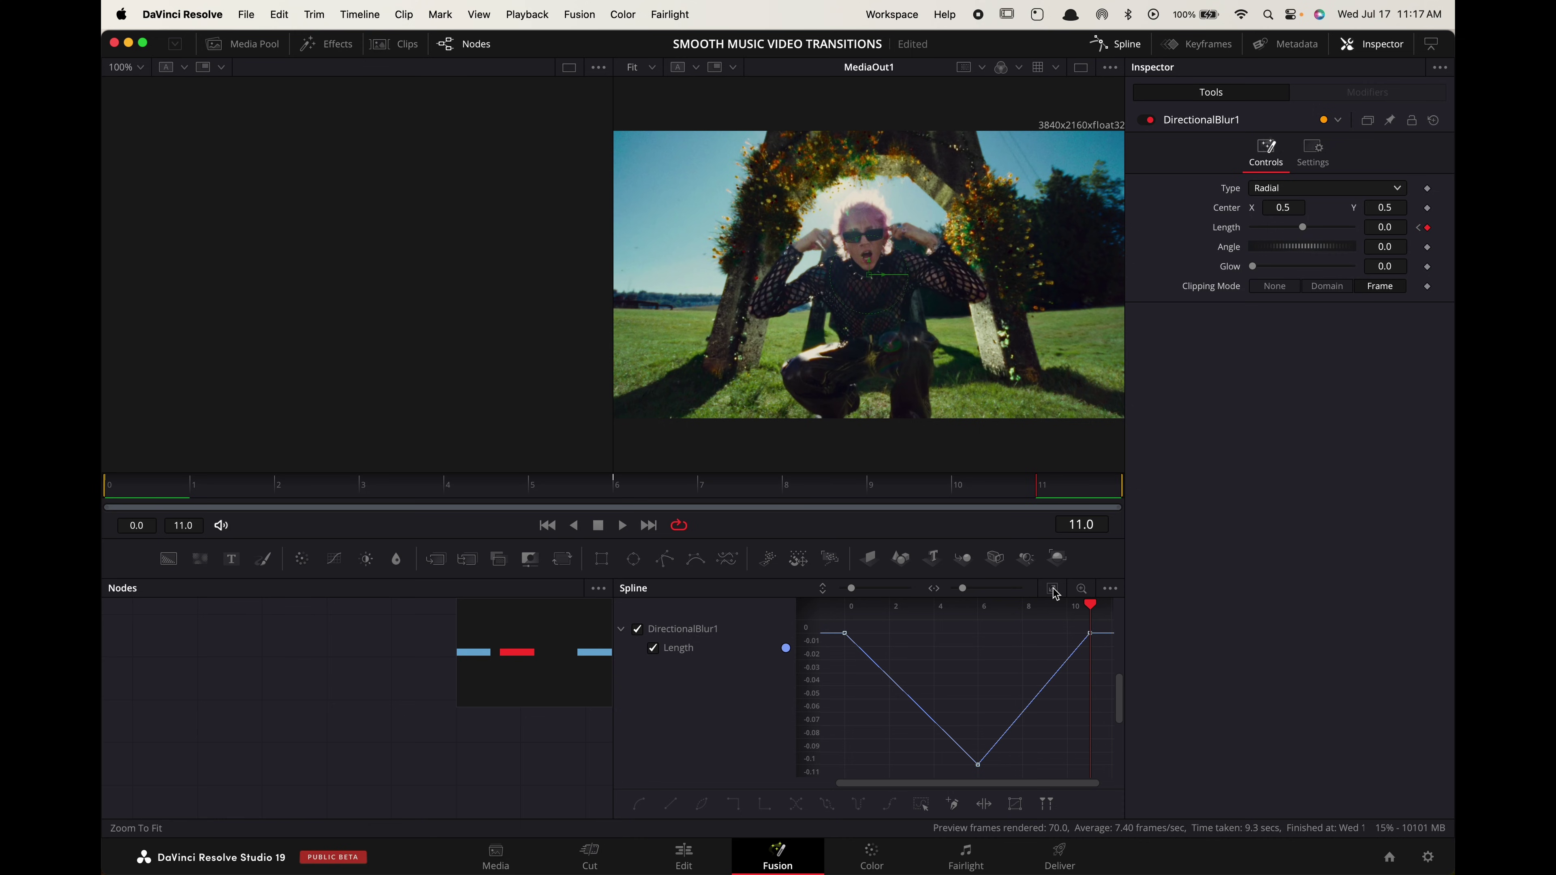
drag(837, 630, 1114, 782)
key(s)
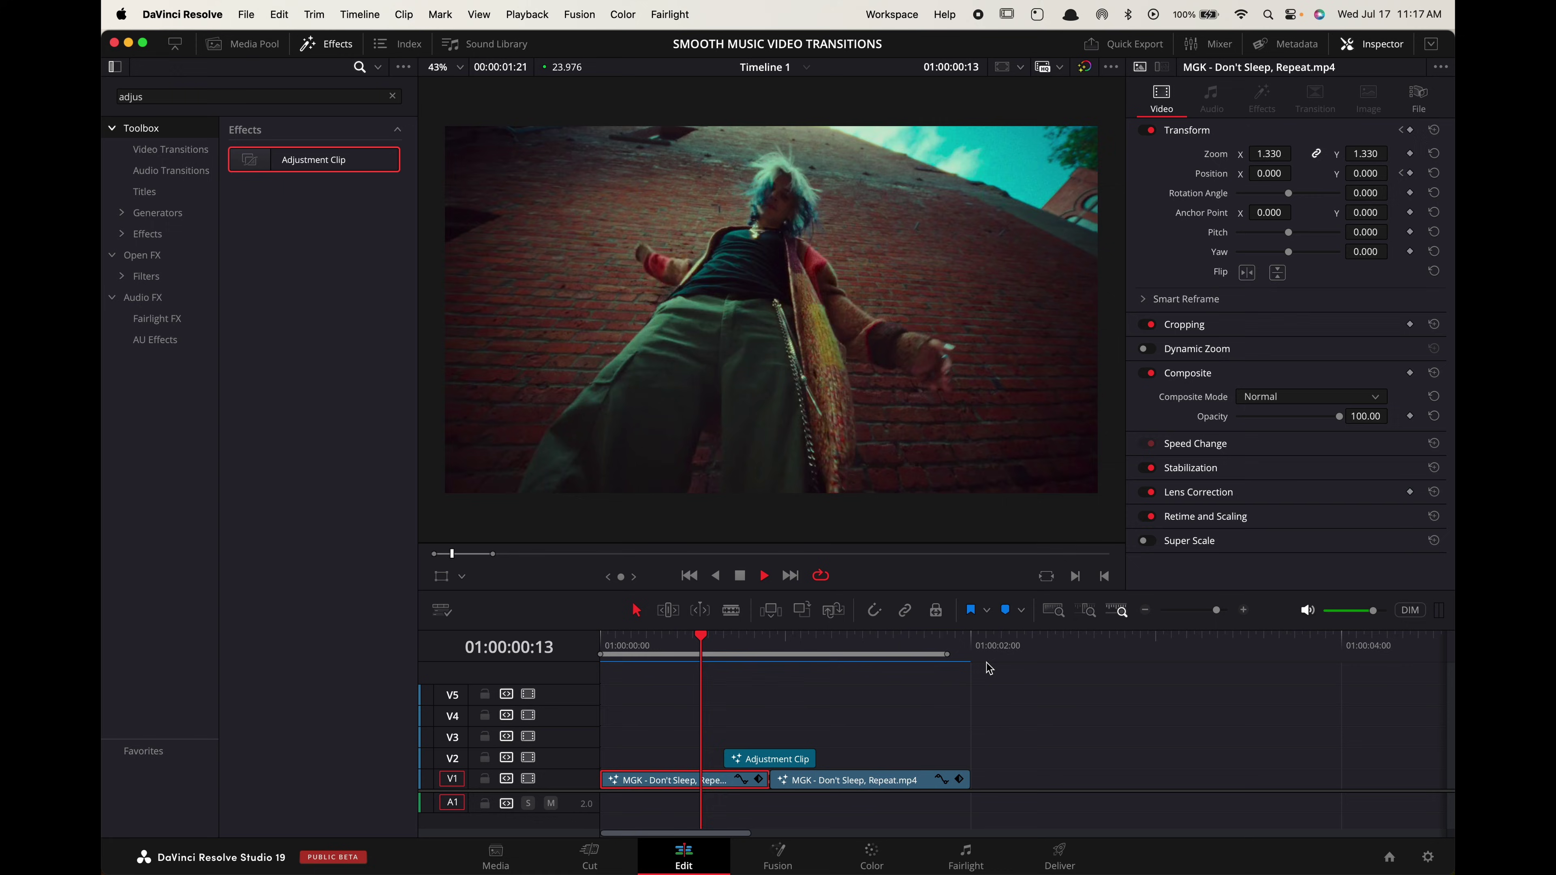